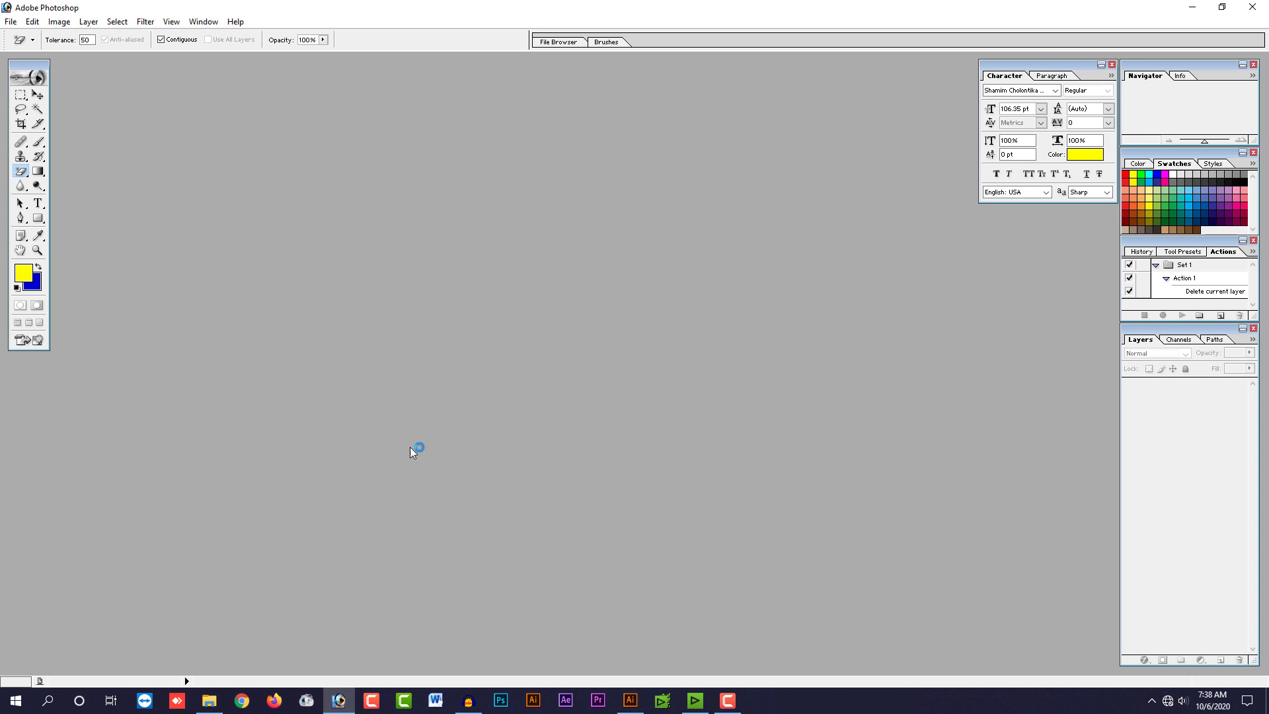
Step: Open 3683.jpg from File Explorer in Photoshop and reposition its document window in the workspace
click(213, 703)
drag(201, 122, 357, 334)
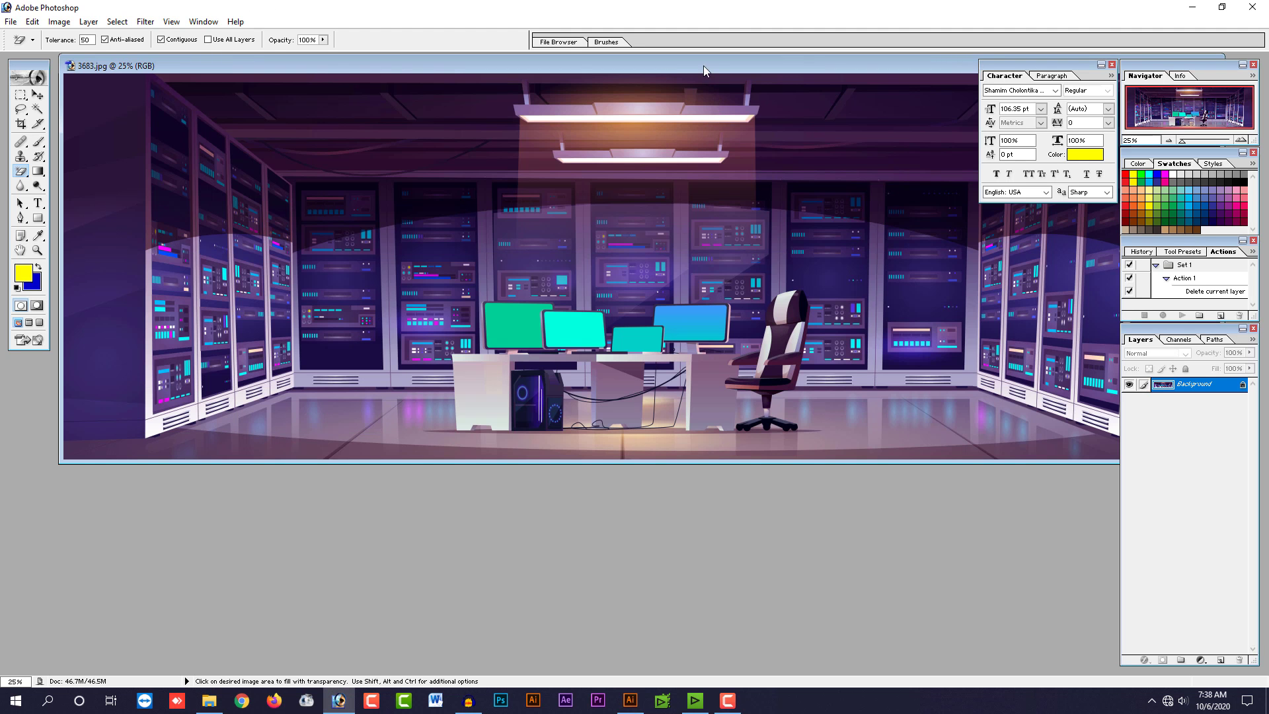
drag(703, 66, 621, 115)
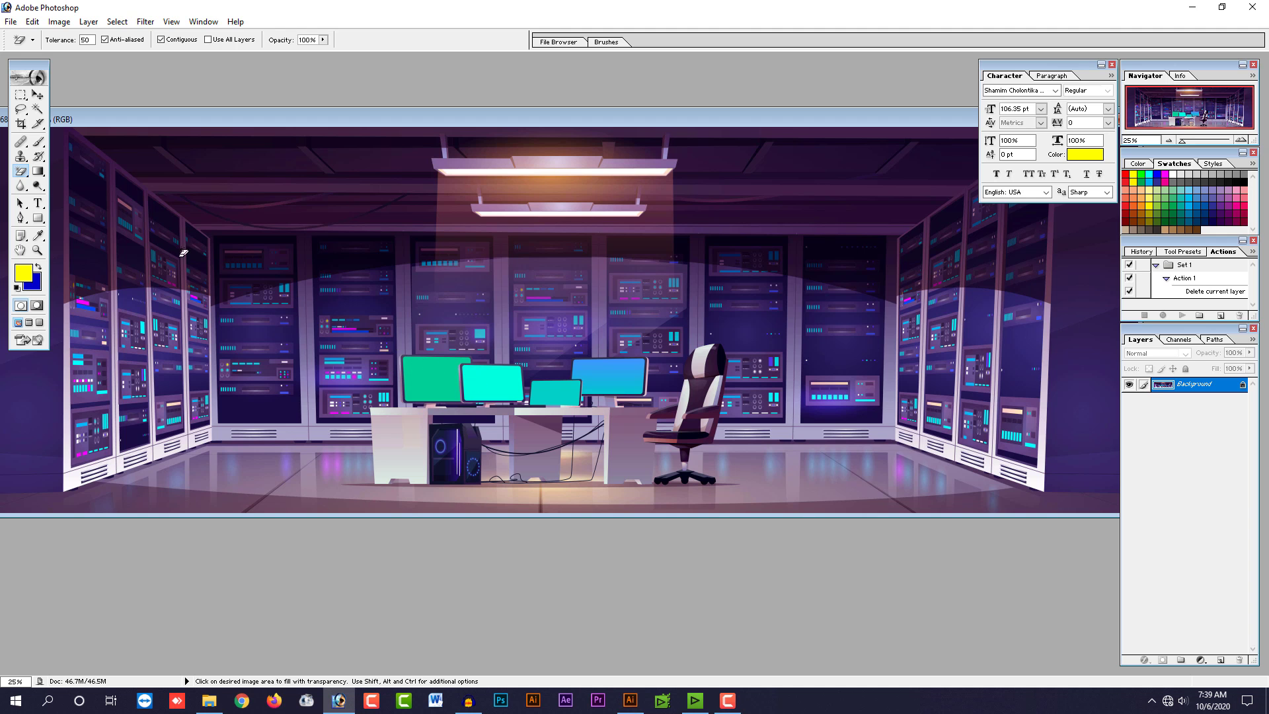
Step: Erase the coloured screens of all four desk monitors to transparency with the Magic Eraser Tool
right_click(19, 173)
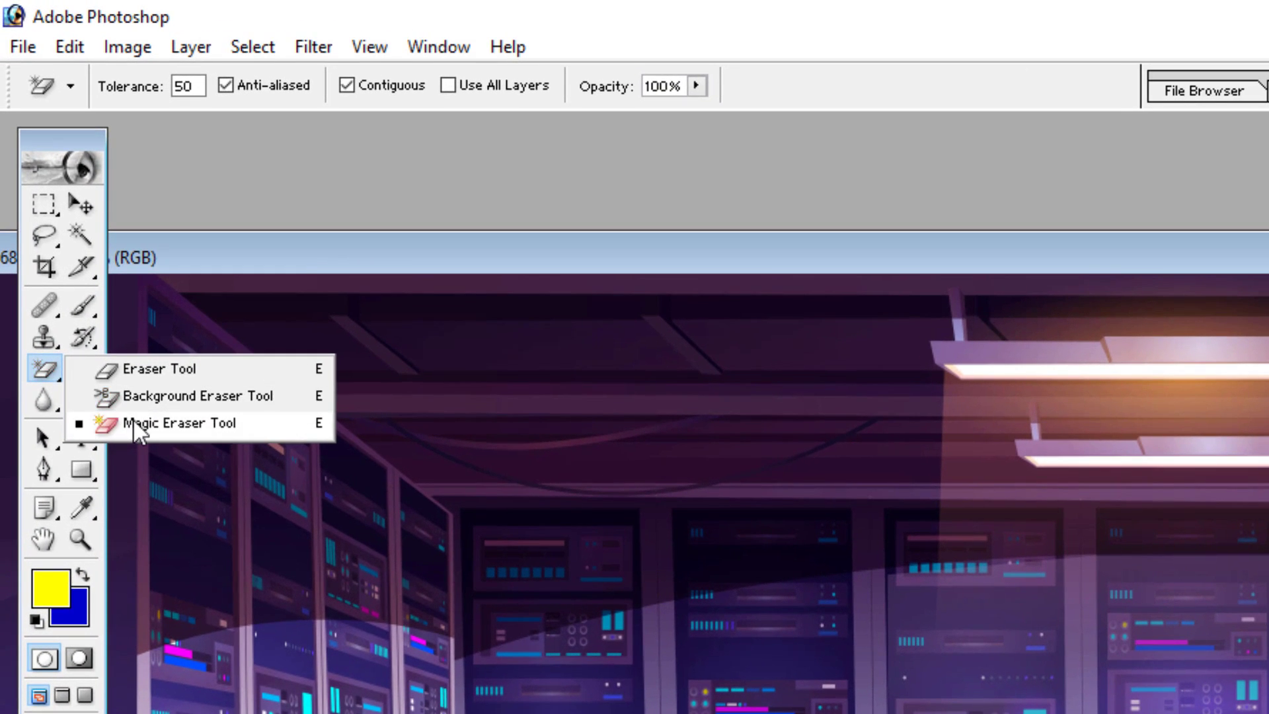
click(135, 426)
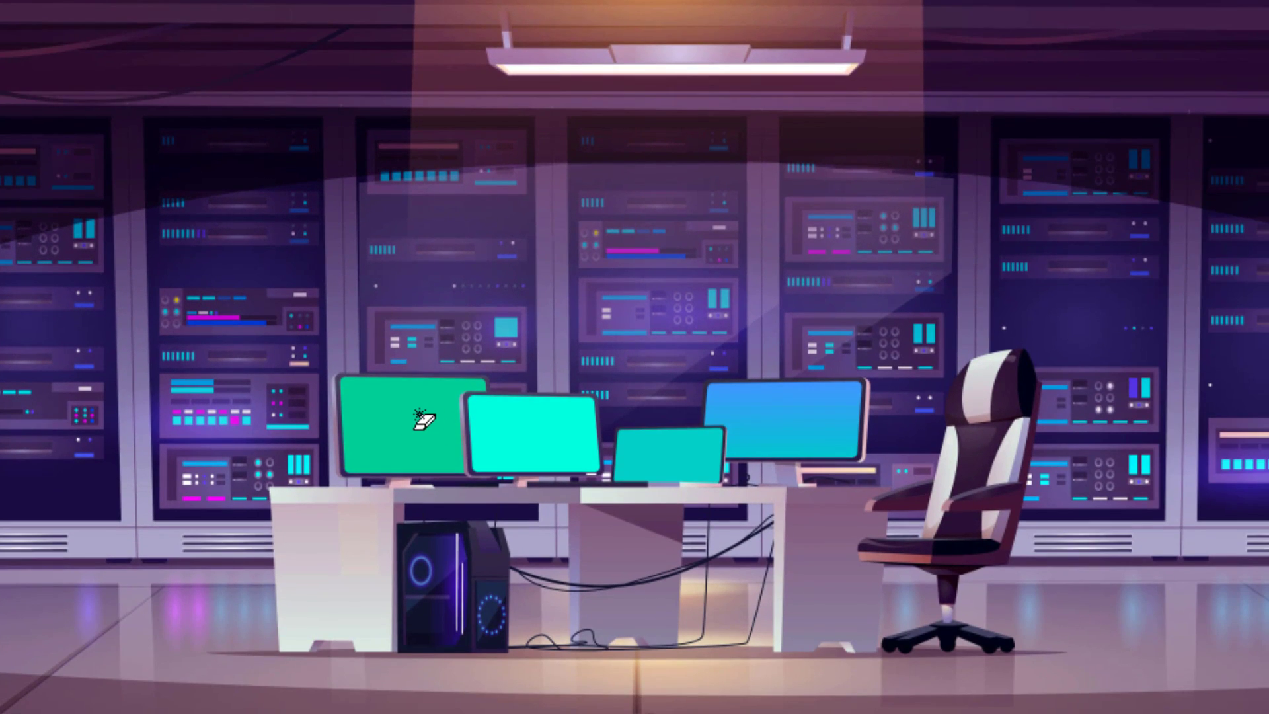
click(409, 415)
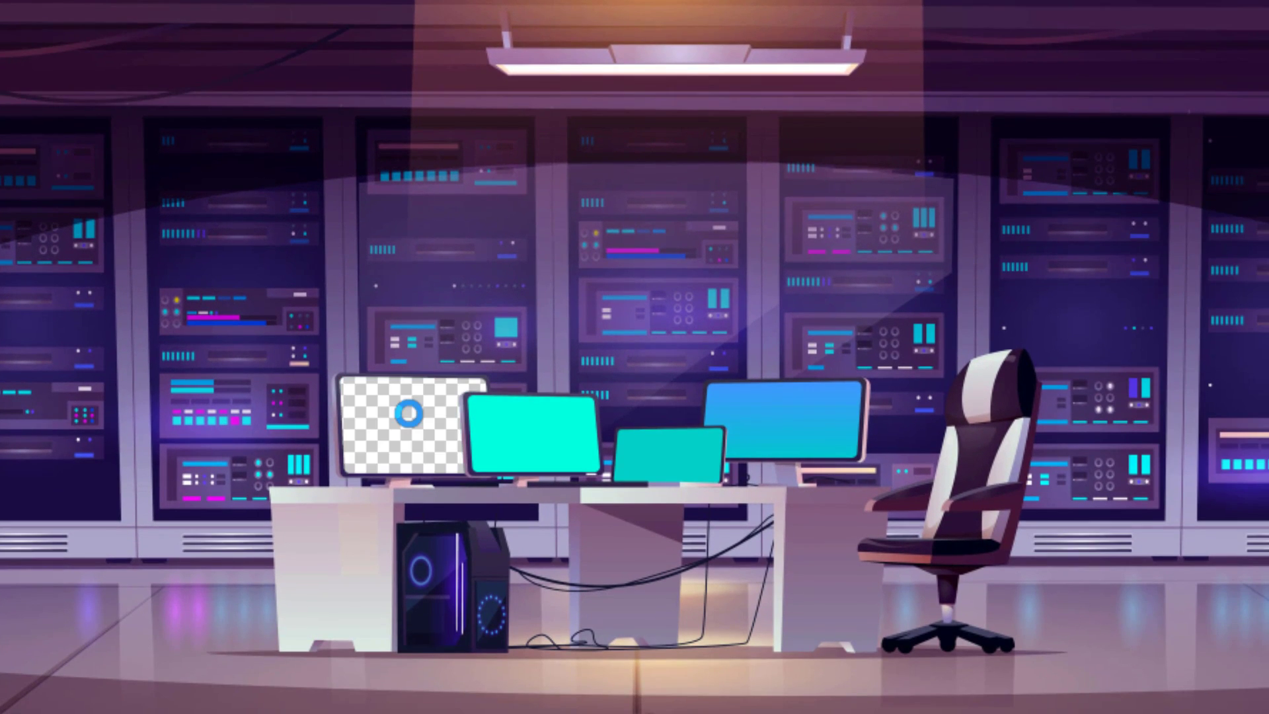
click(505, 427)
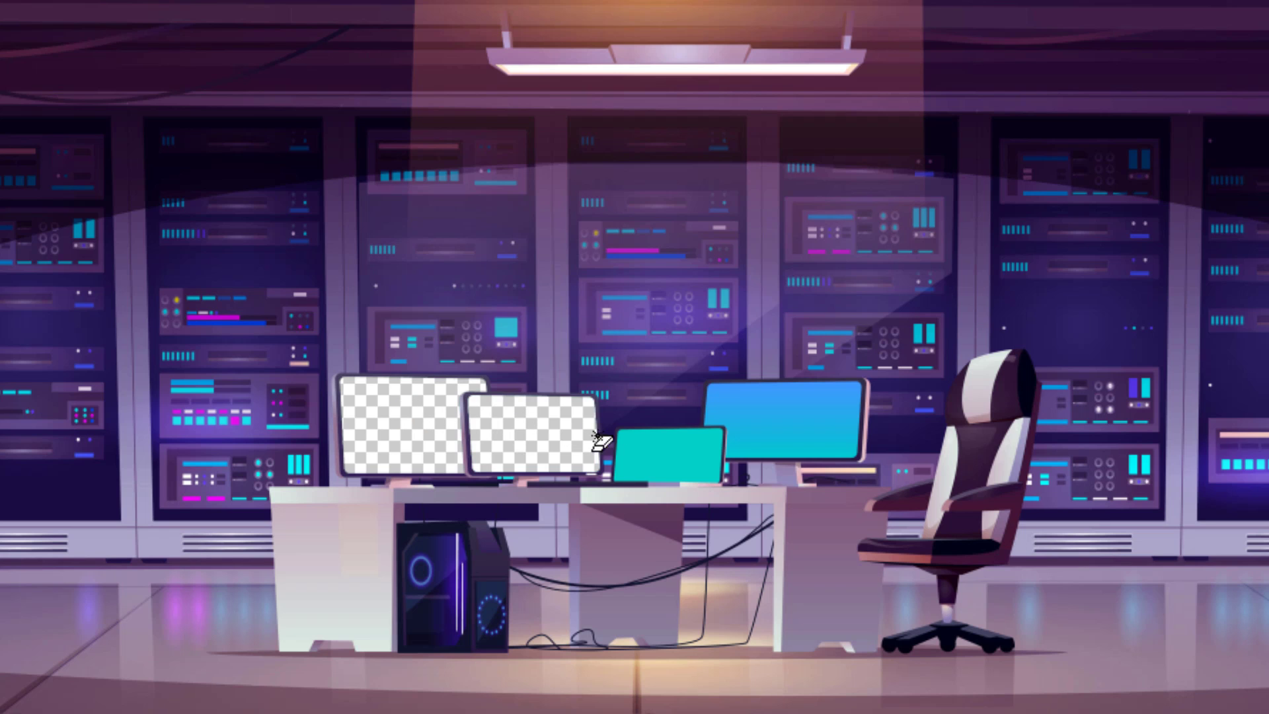
click(706, 466)
click(790, 413)
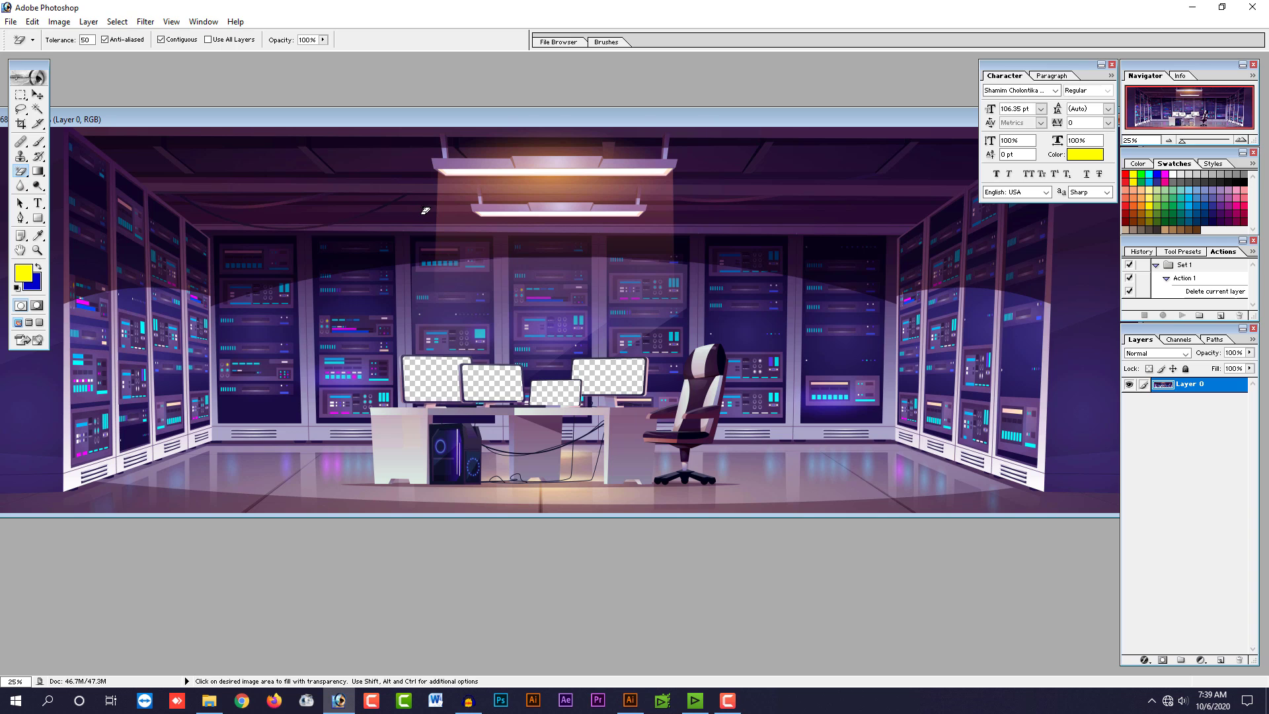
Step: Save the image as a Photoshop file named 01 in the BACKGROUND folder on the Desktop
key(ctrl+shift+s)
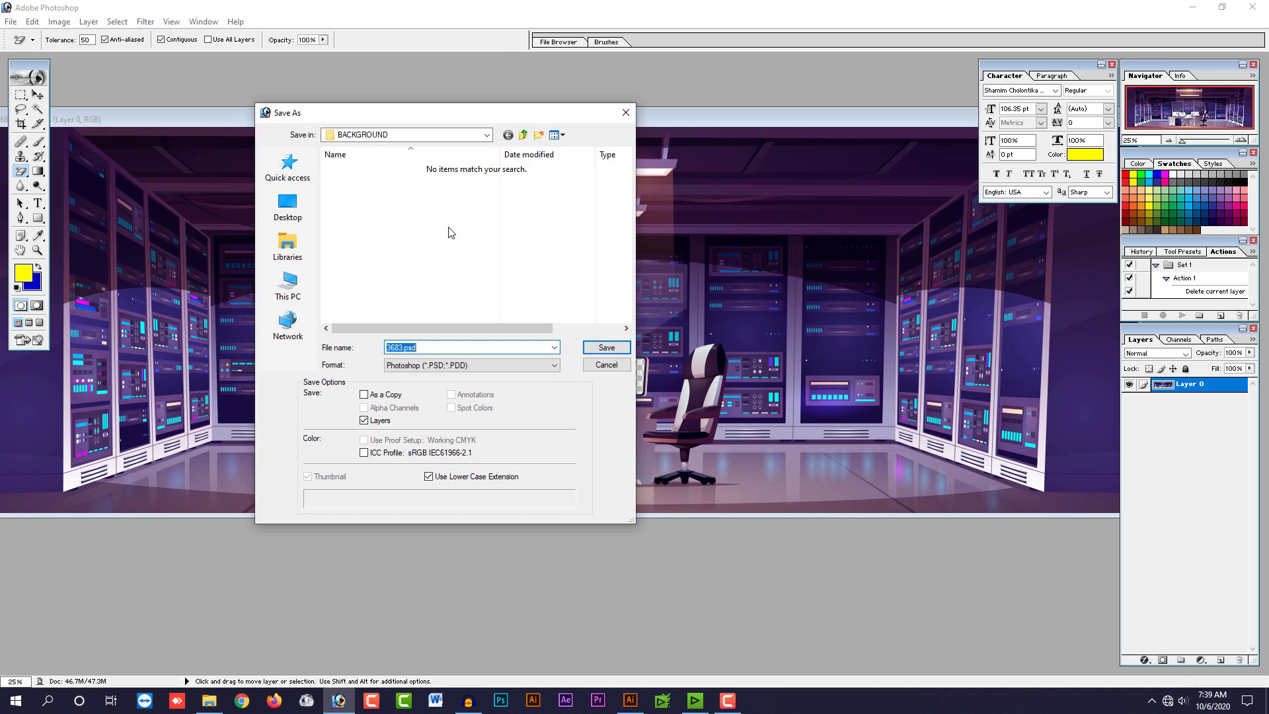
click(297, 208)
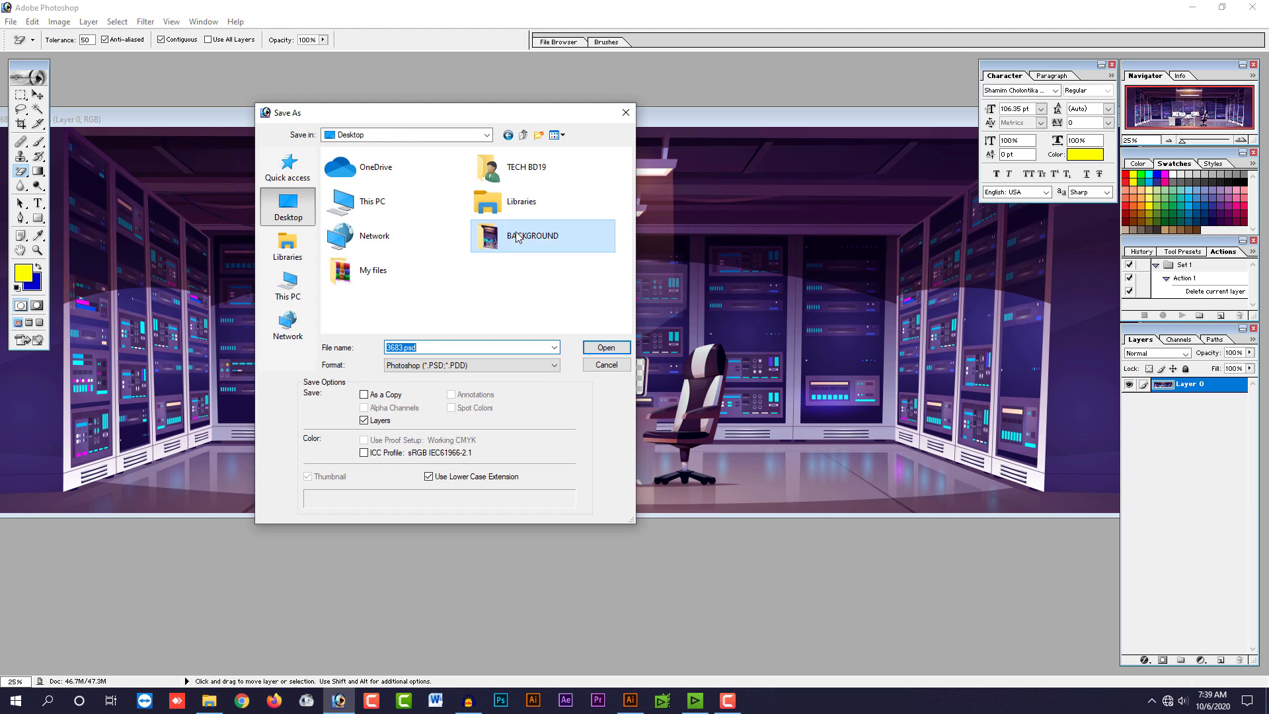
double_click(493, 236)
double_click(430, 344)
text(01)
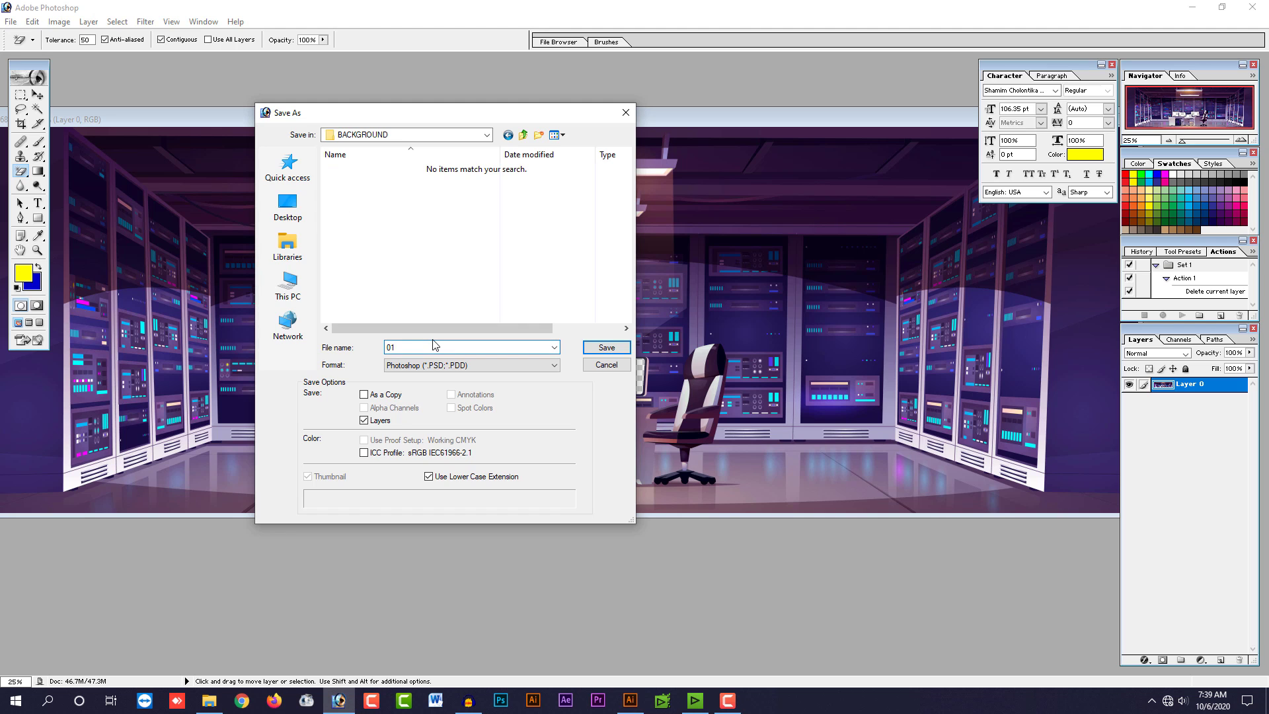
key(Return)
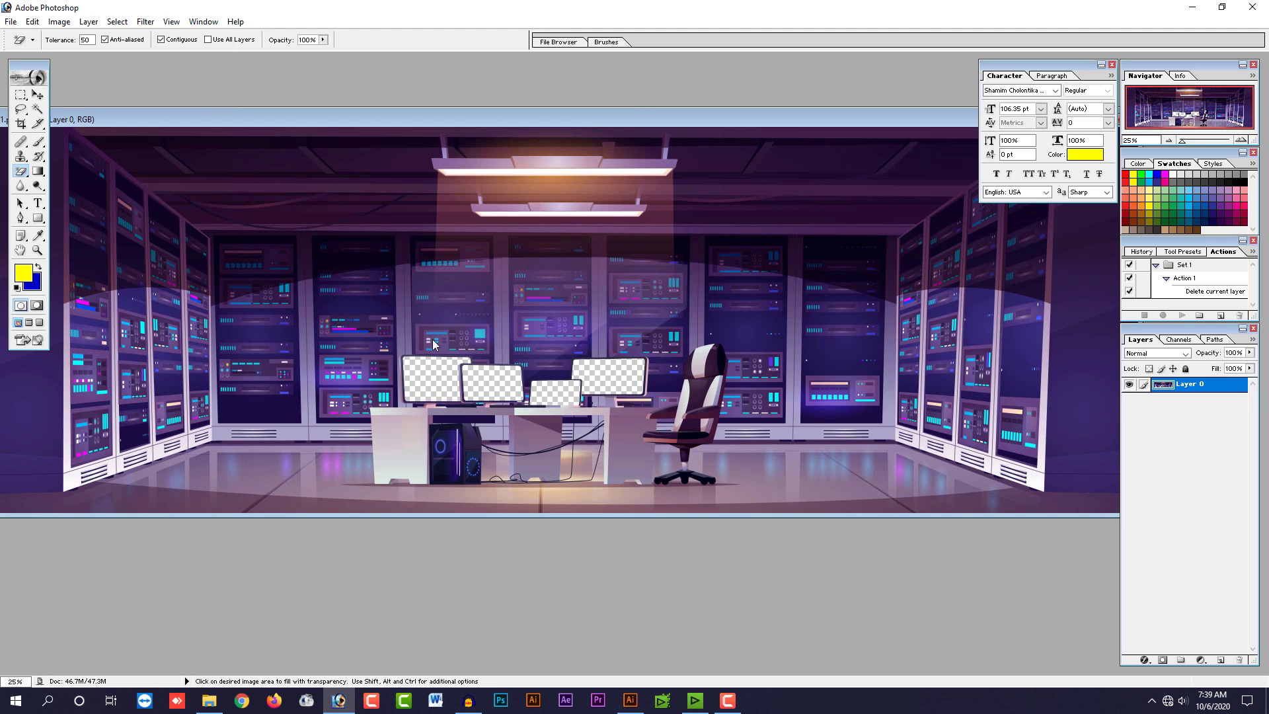
Step: Close Photoshop, switch to EDIUS and shrink the preview area to give the timeline more room
click(1262, 11)
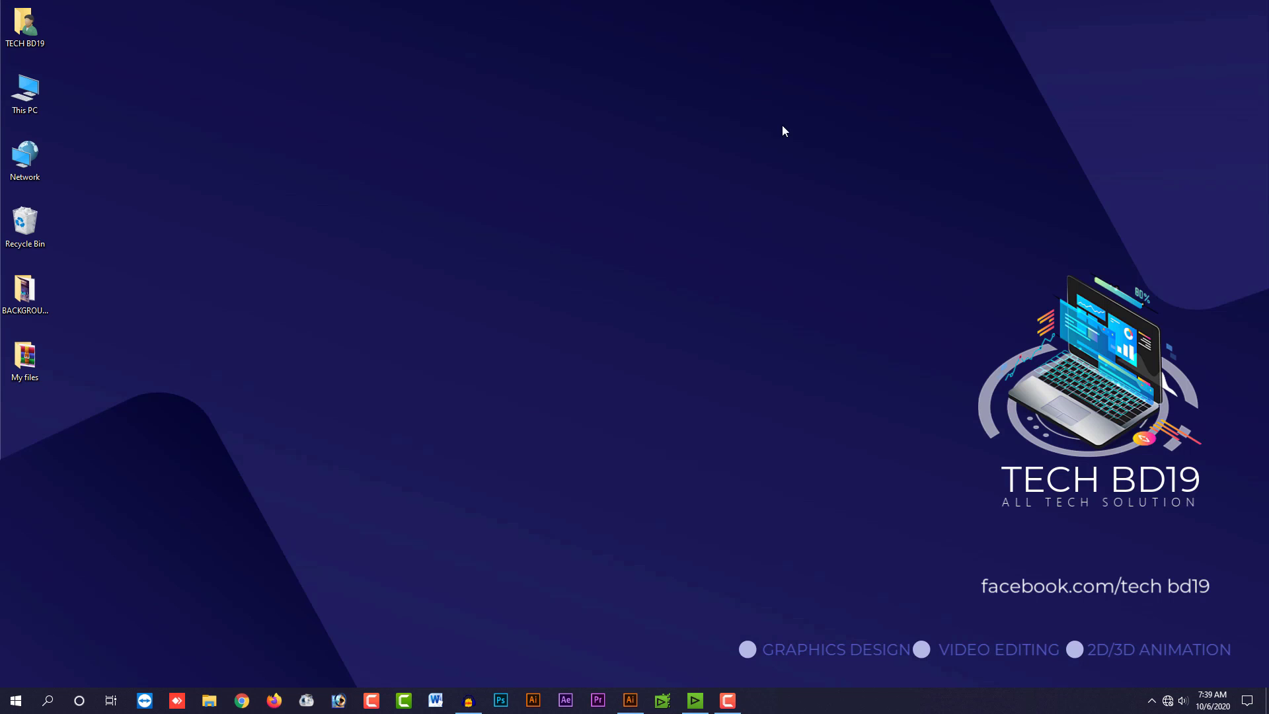
right_click(756, 99)
click(790, 135)
click(694, 700)
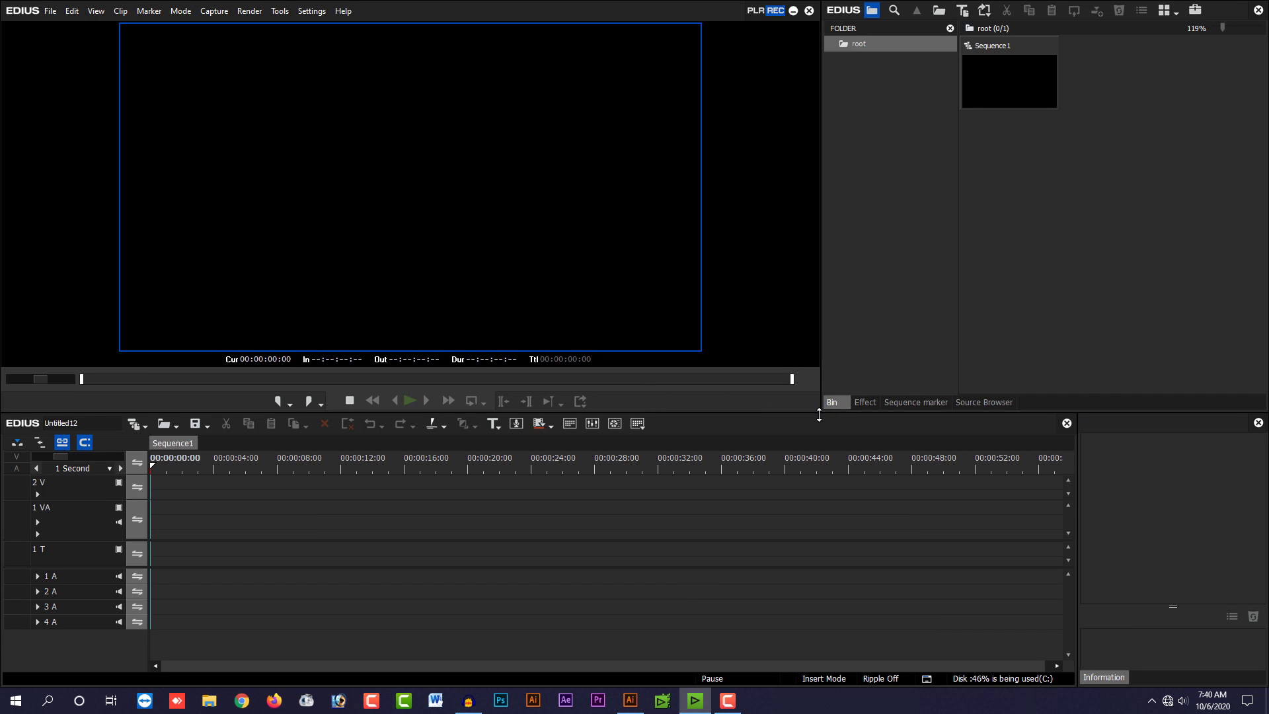
drag(812, 407, 747, 343)
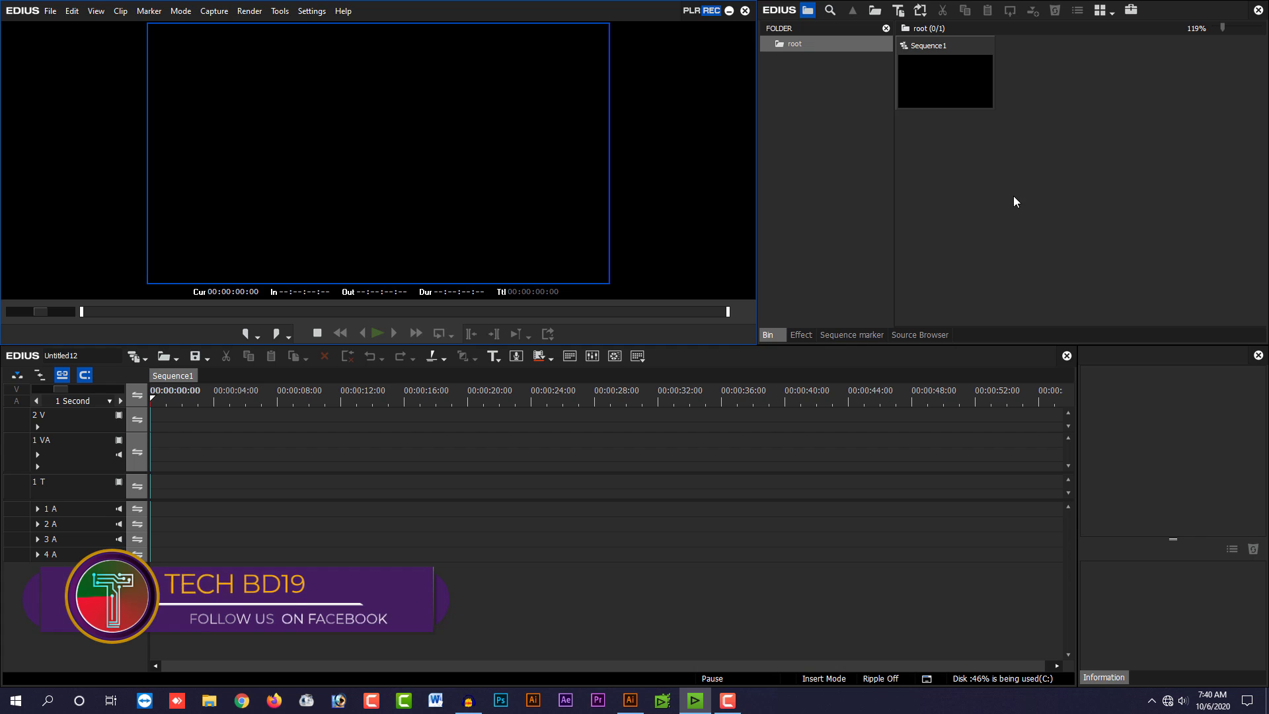
Step: Import 01.psd from the Desktop's BACKGROUND folder into the bin
click(777, 332)
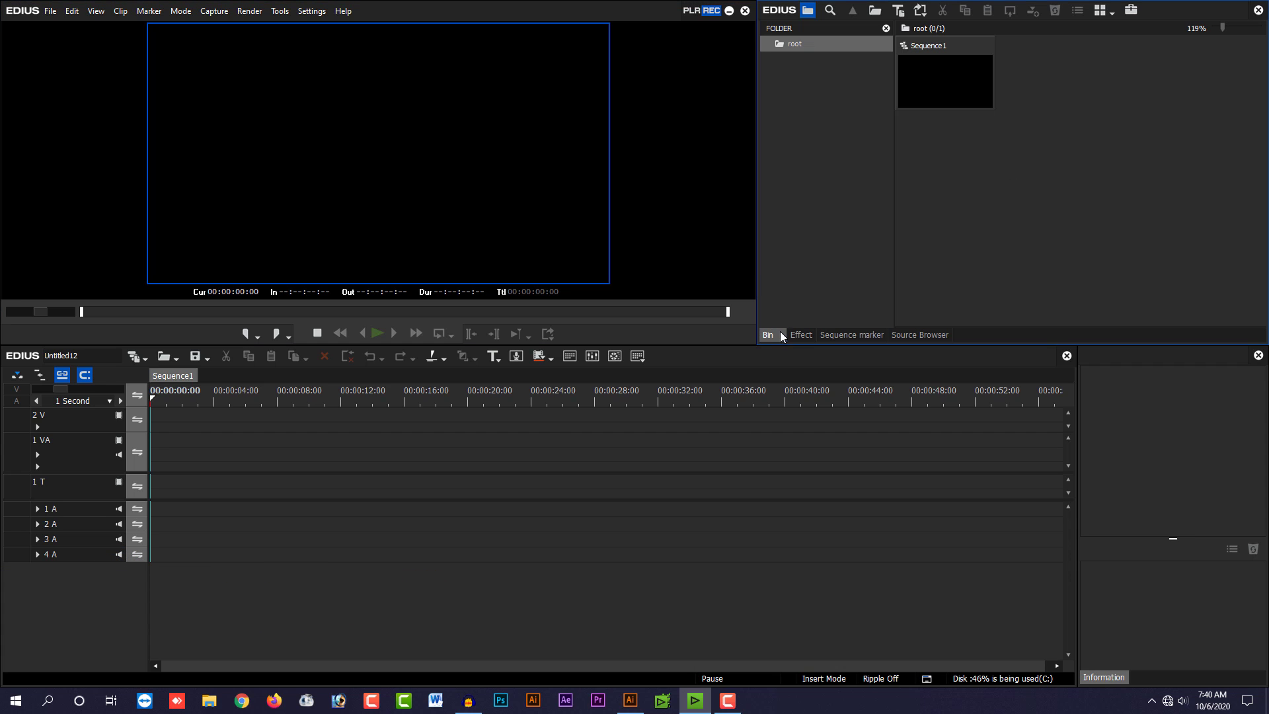
double_click(984, 219)
click(660, 121)
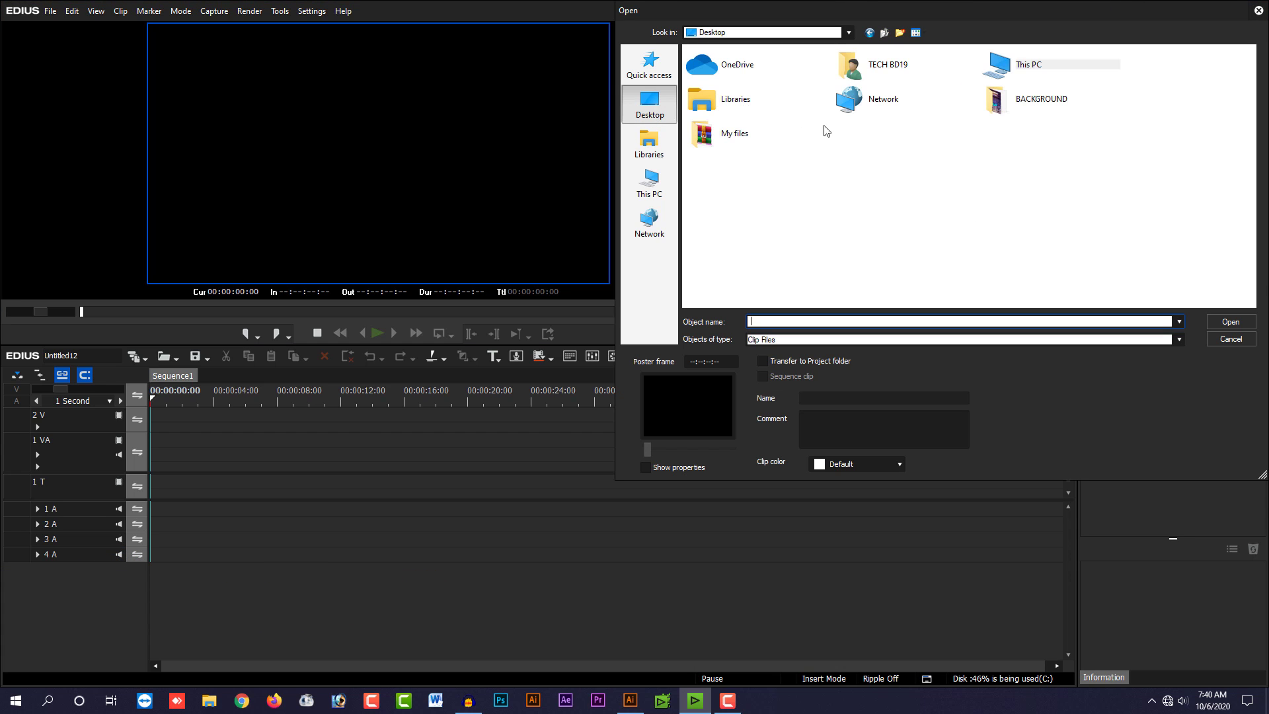
double_click(1030, 105)
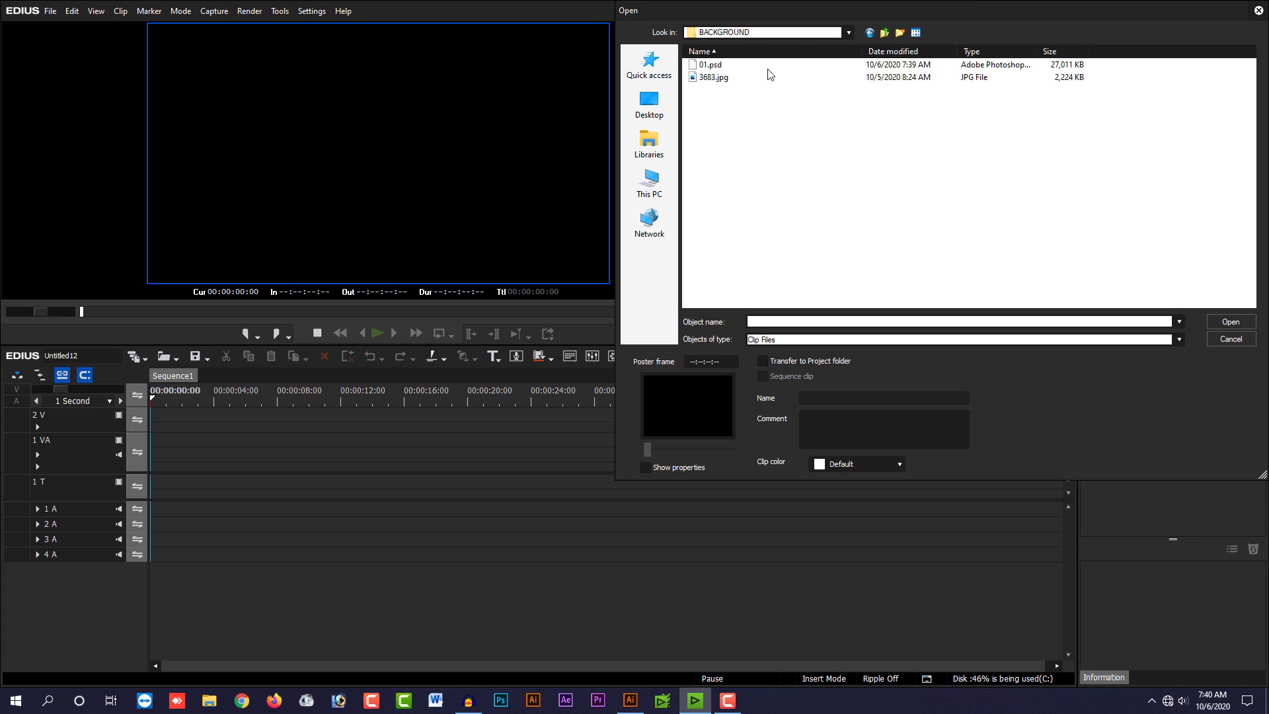
click(709, 68)
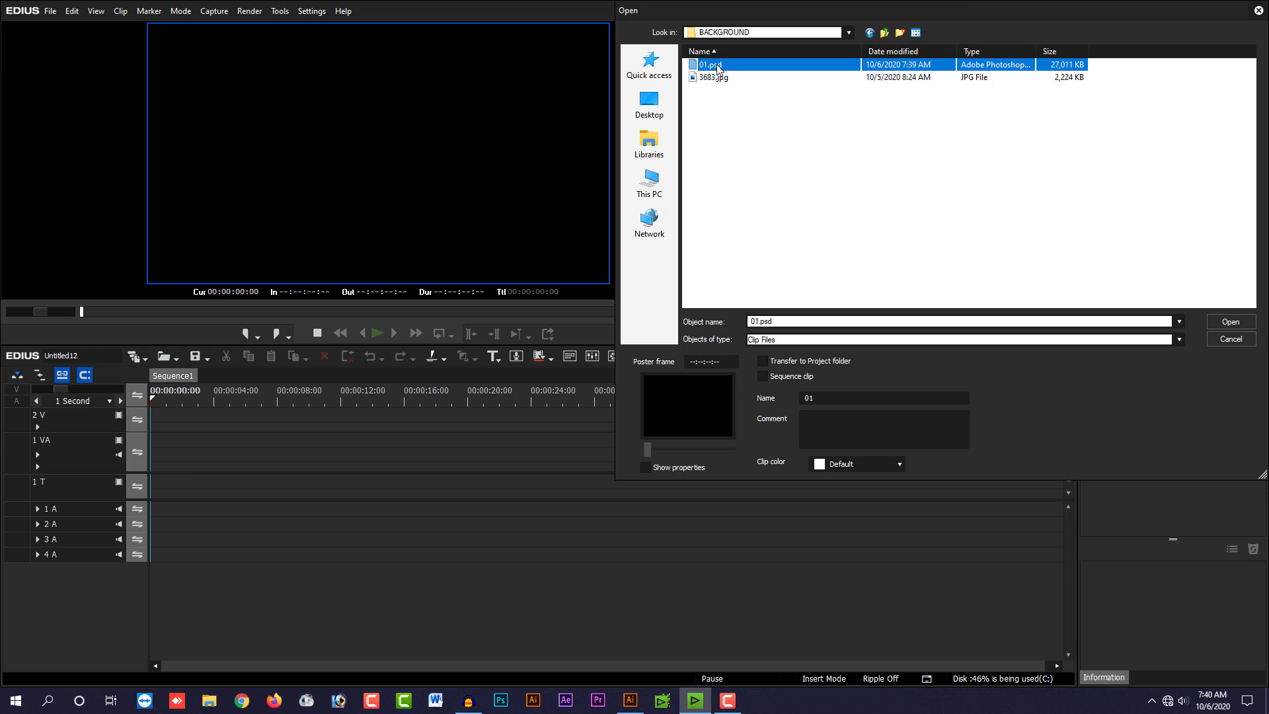
click(1228, 323)
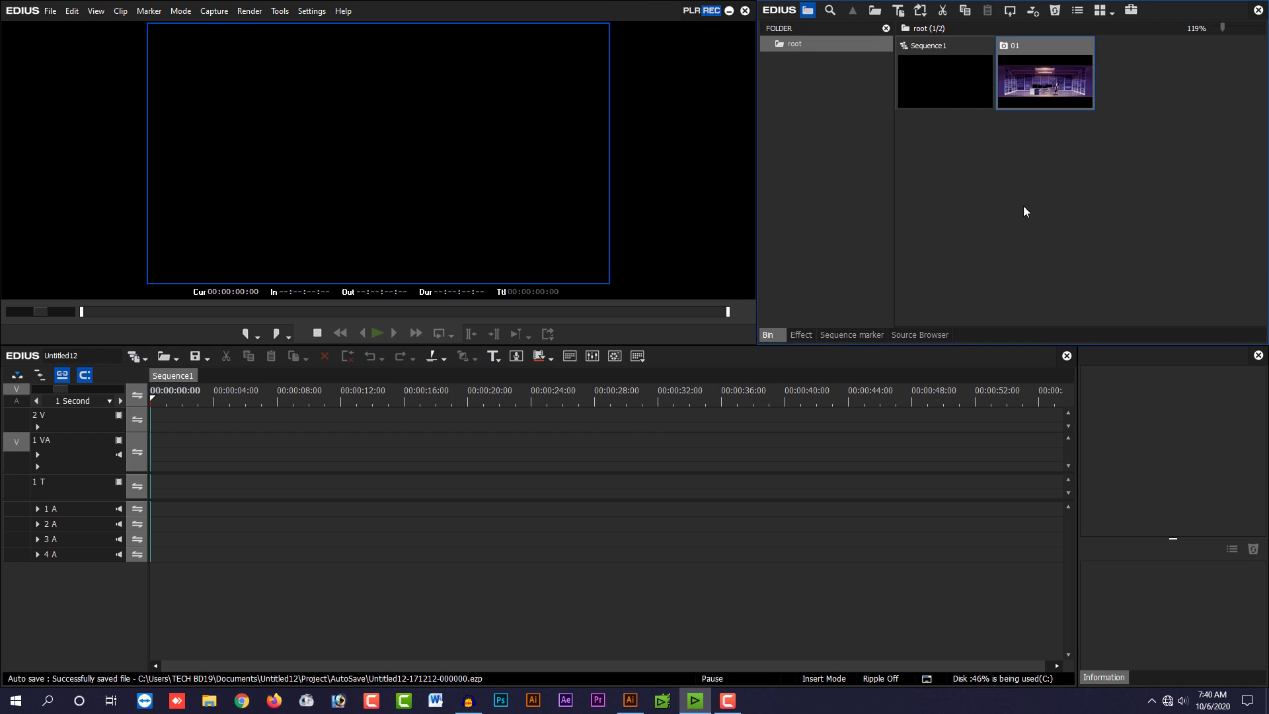
Step: Import the video intro 1080.mp4 from the 01 folder into the bin
double_click(997, 210)
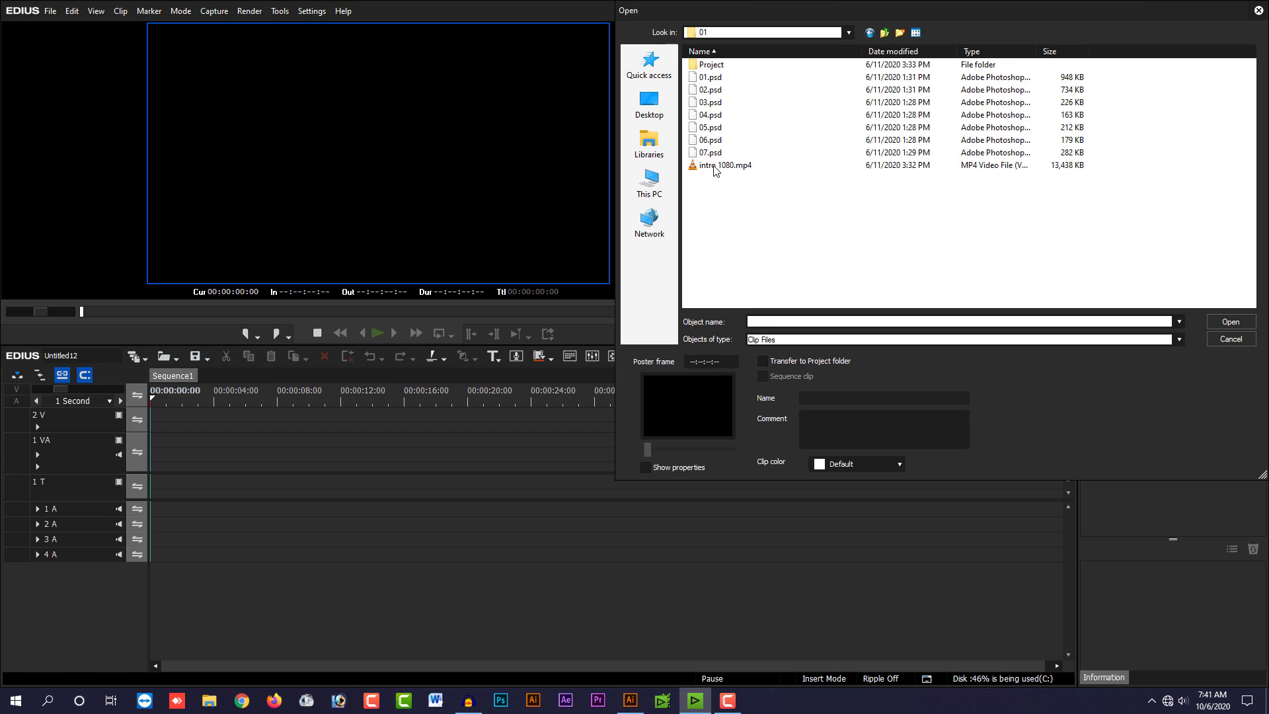
click(714, 166)
double_click(731, 168)
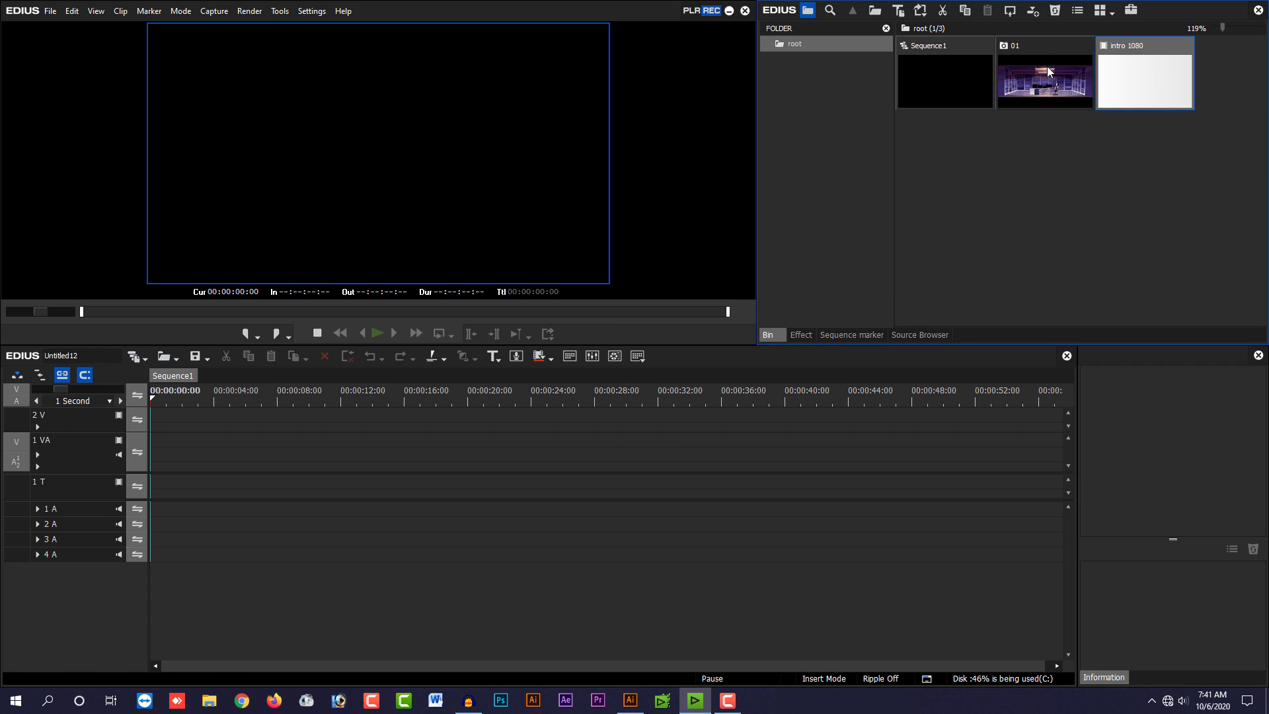
Step: Turn off the source channel mapping and add six V tracks above the 2 V track
click(1044, 90)
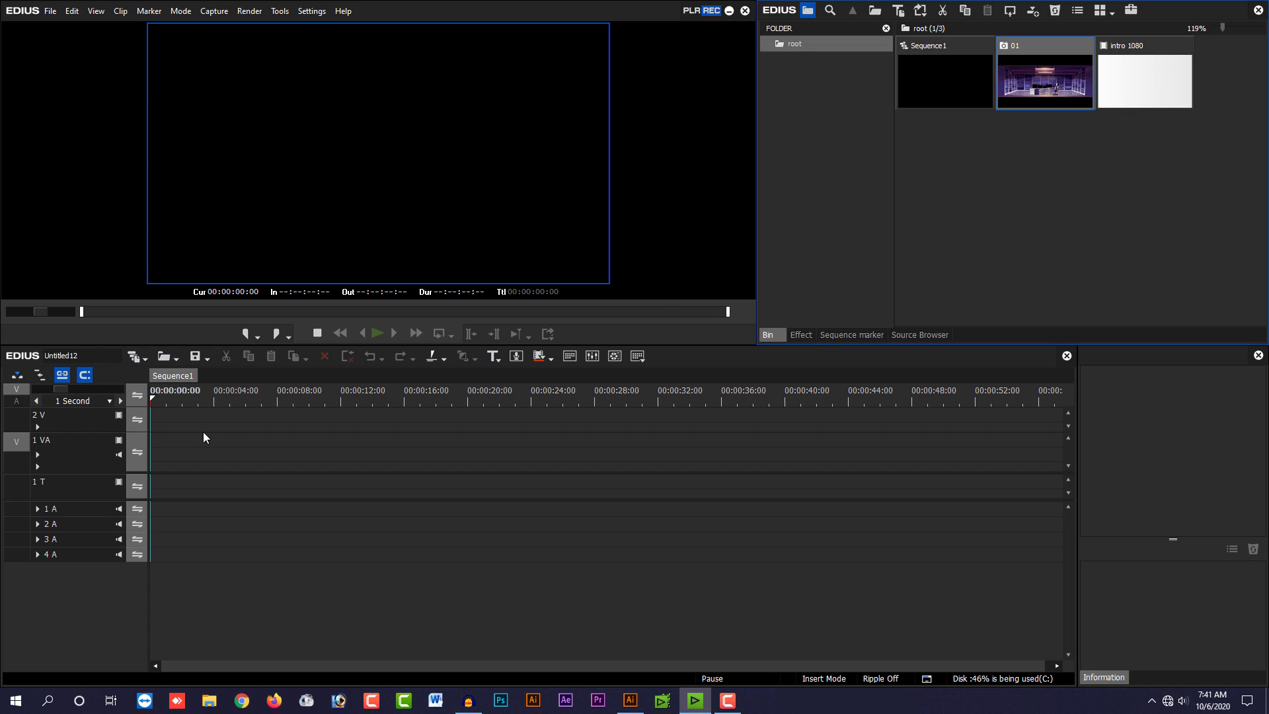
click(18, 388)
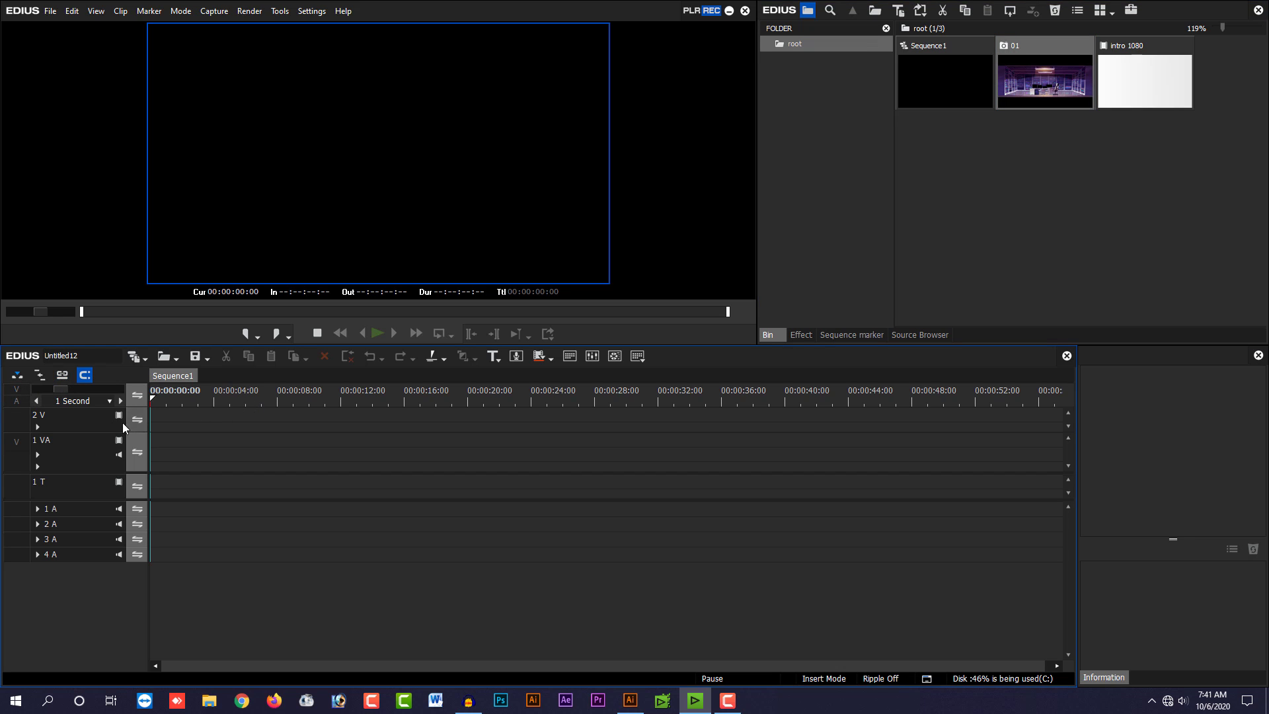
click(86, 423)
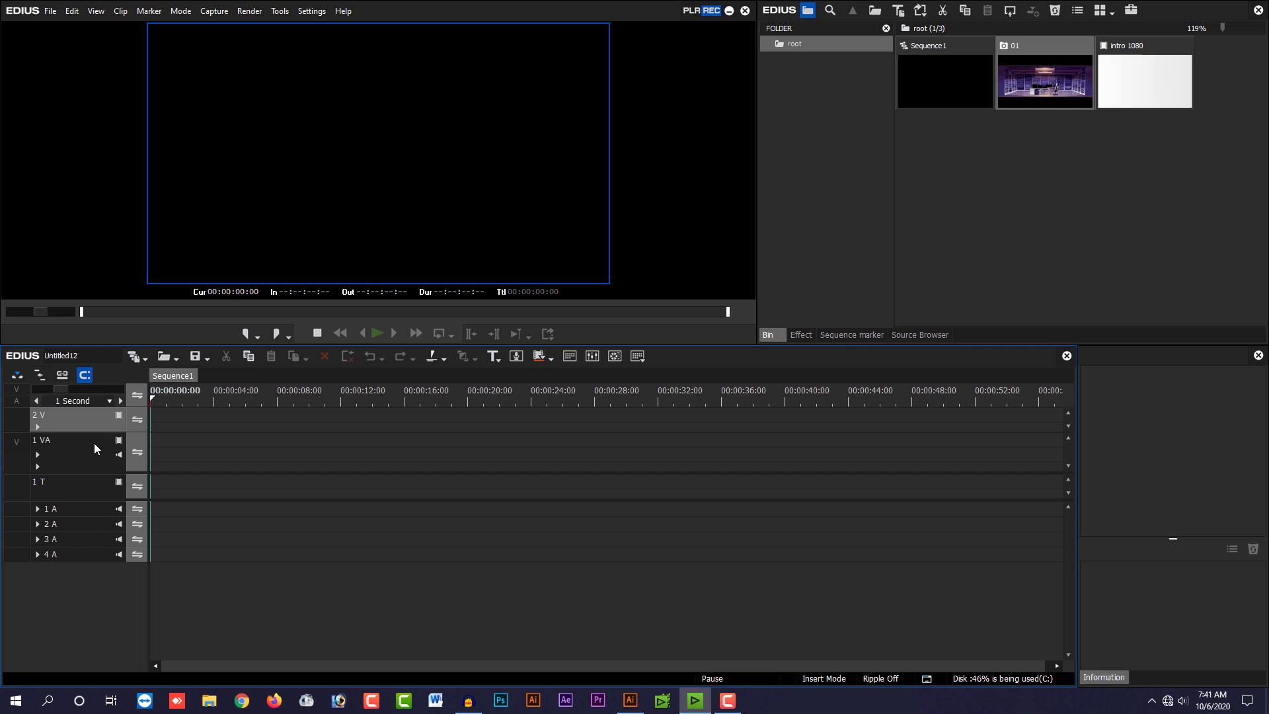
right_click(75, 421)
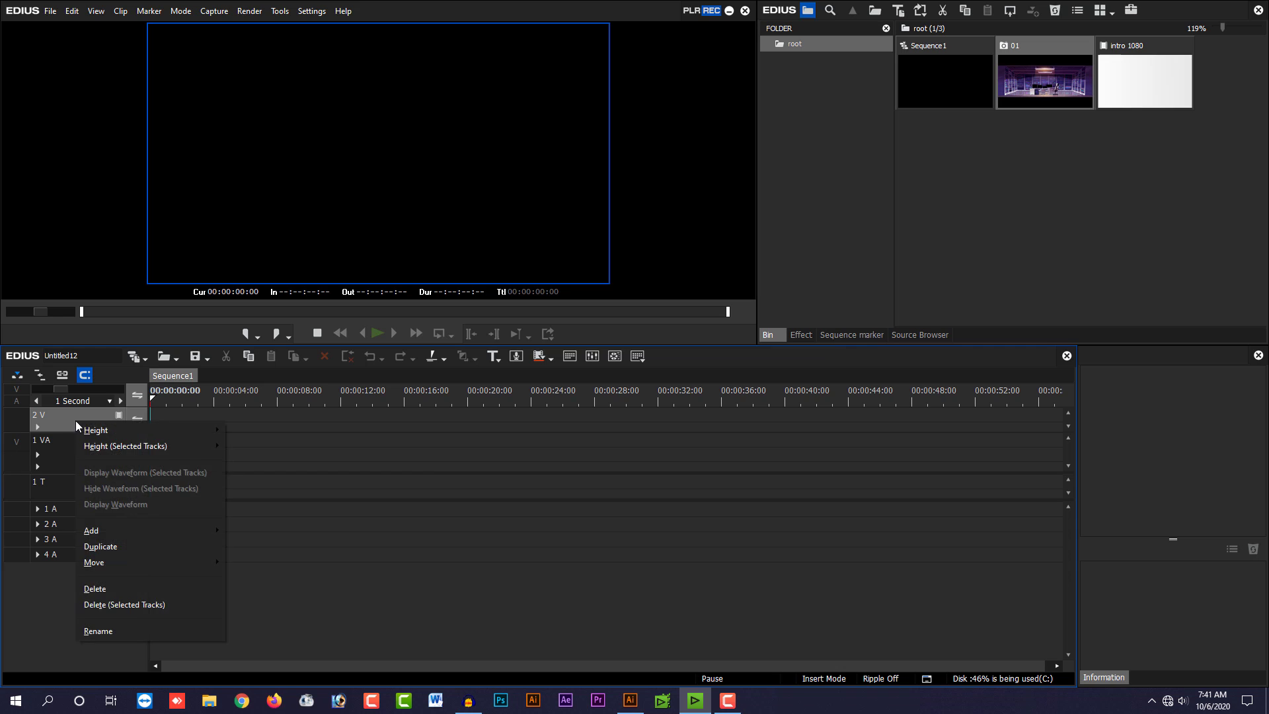
mouse_move(157, 525)
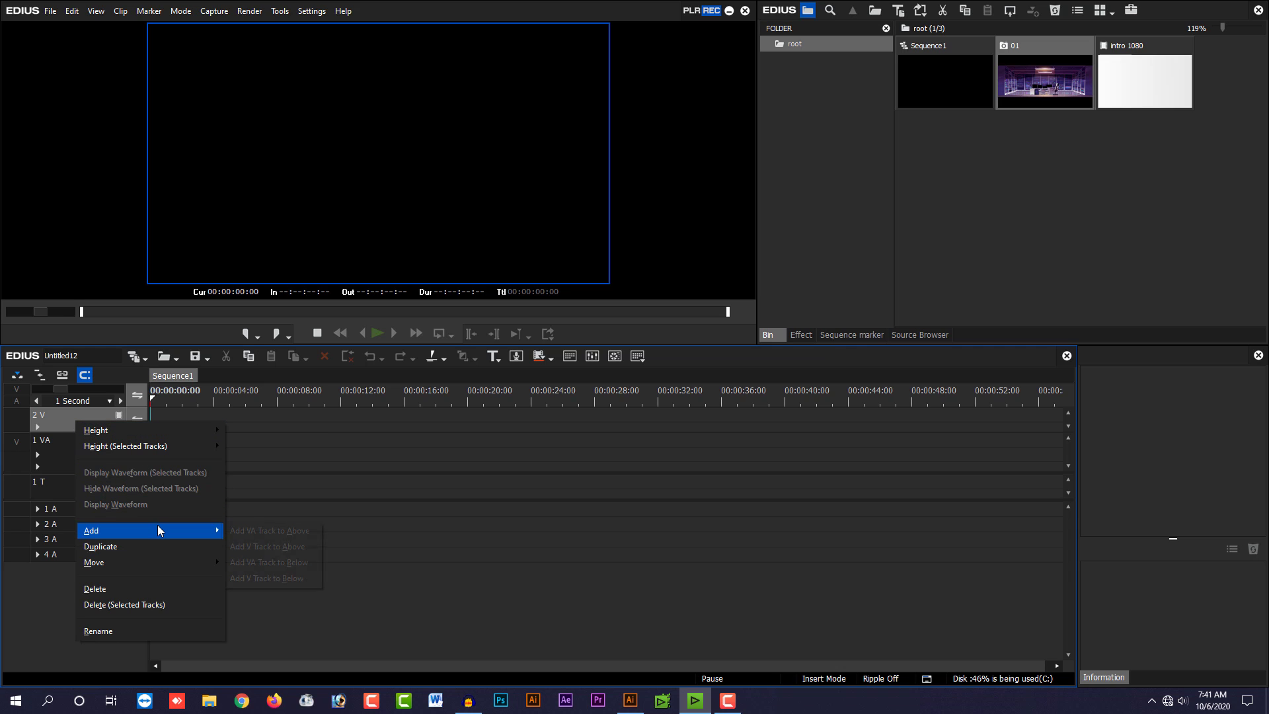
click(292, 549)
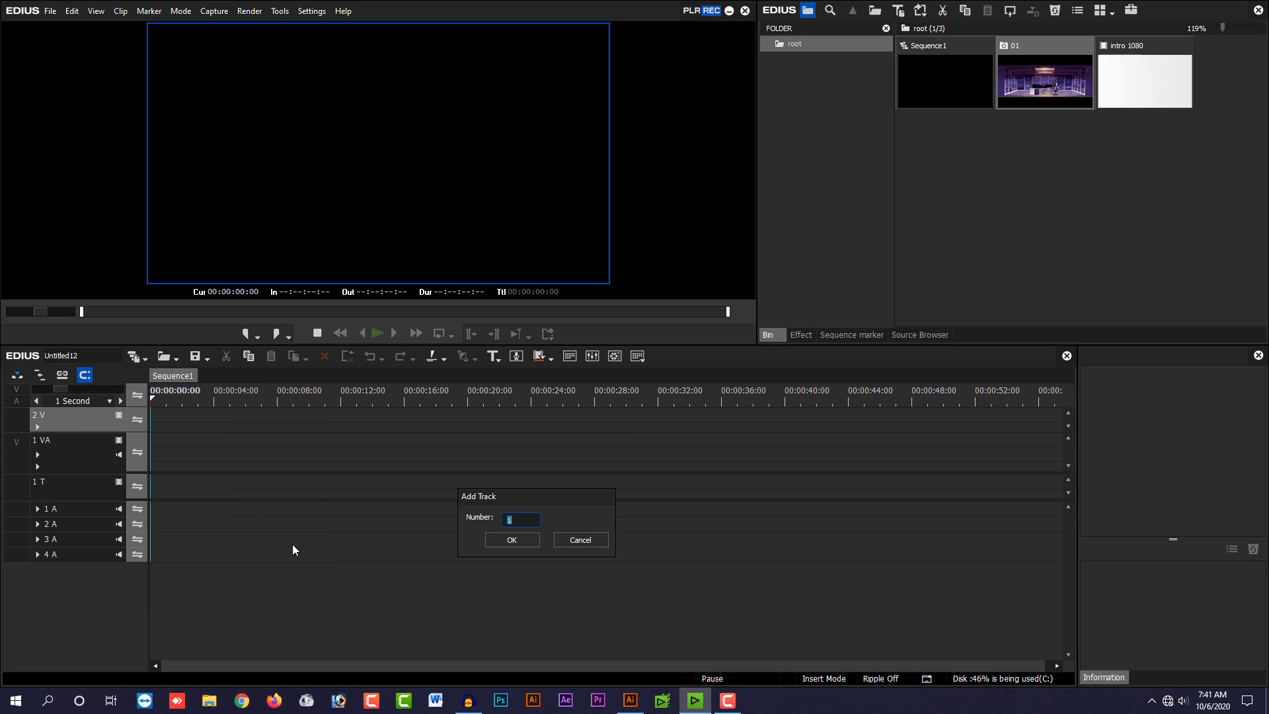
click(518, 539)
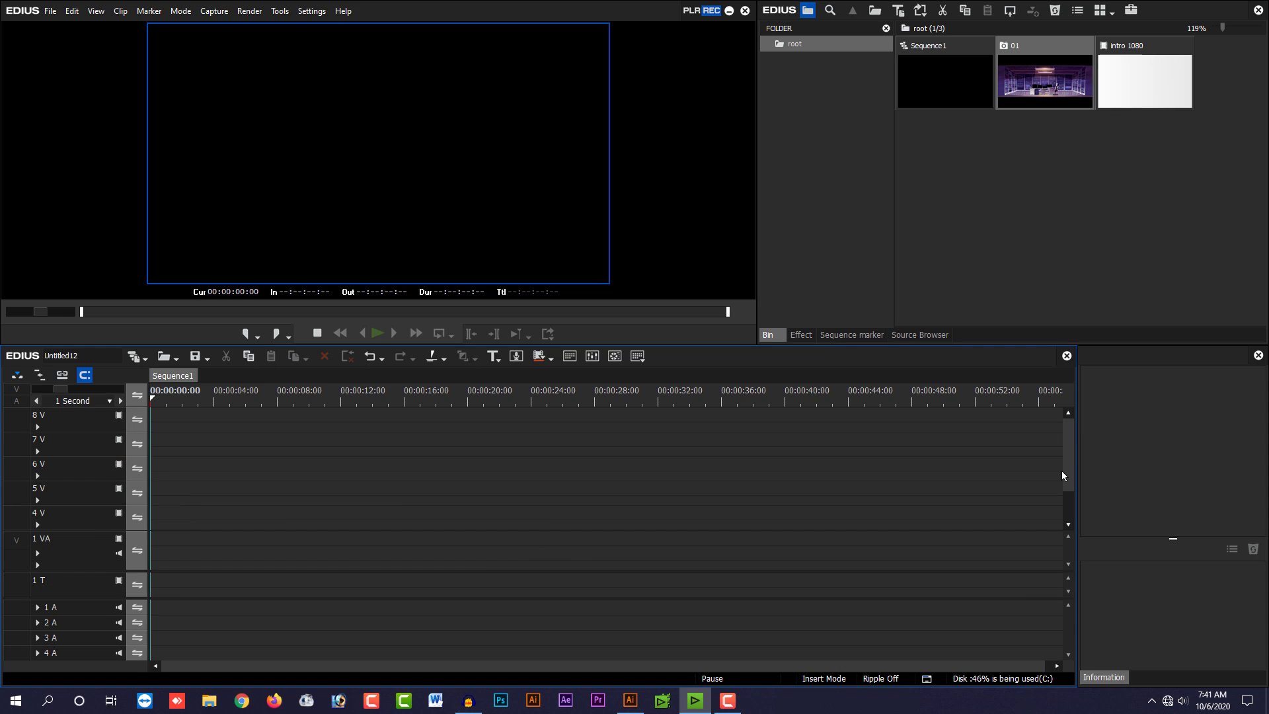
Step: Place the 01 image clip from the bin at the start of the 2 V track
mouse_move(1067, 479)
mouse_down()
mouse_move(1068, 516)
mouse_move(1059, 439)
mouse_move(1058, 518)
mouse_move(1057, 489)
mouse_up()
drag(1044, 100, 146, 502)
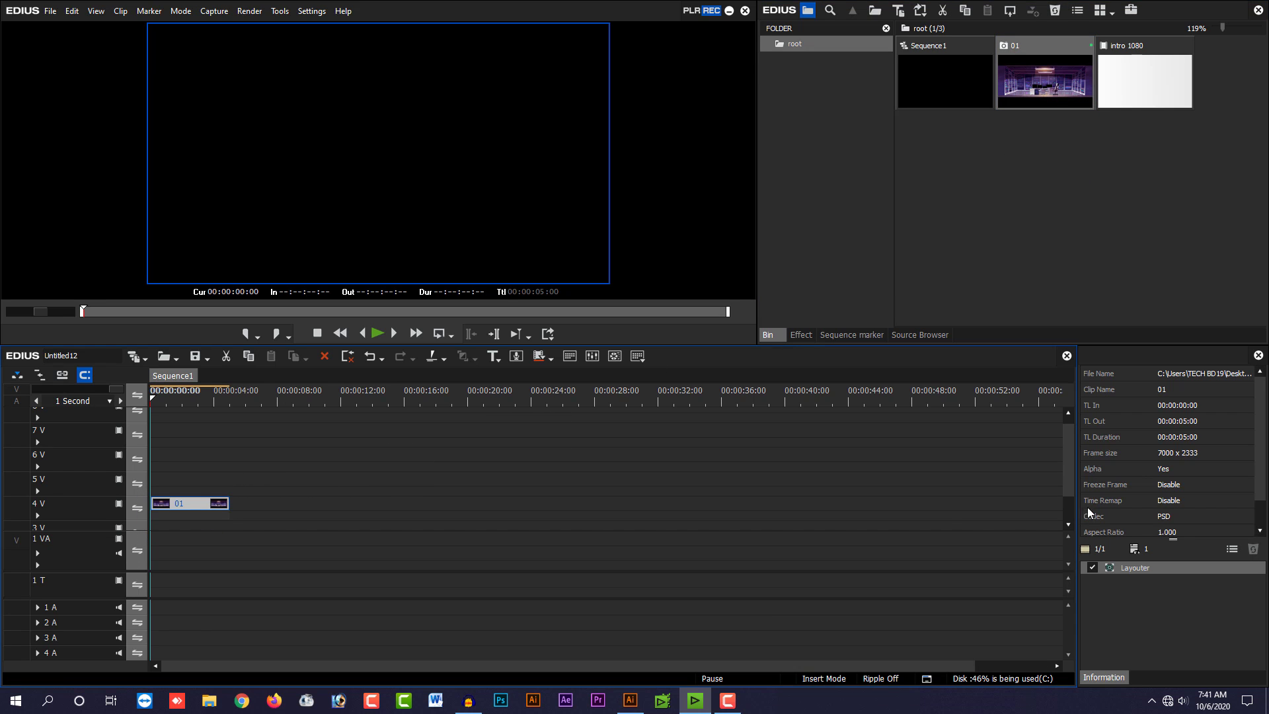
drag(1067, 491, 1063, 517)
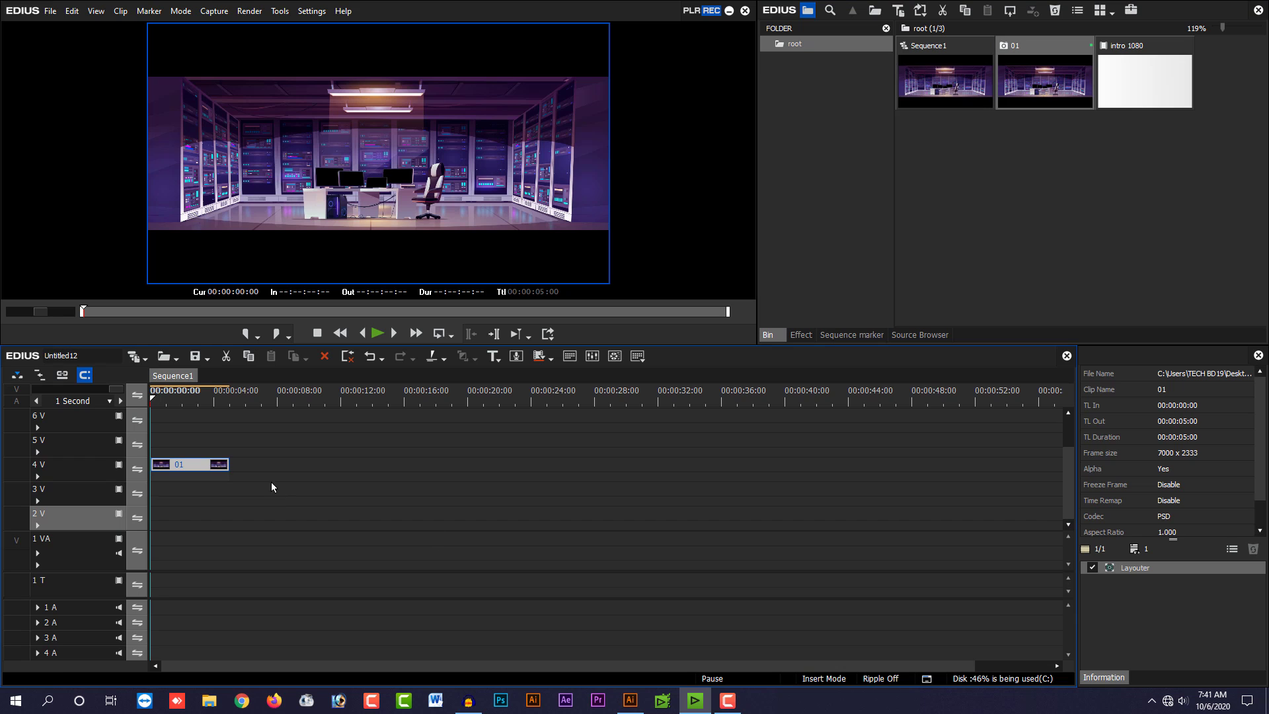
drag(193, 468, 165, 518)
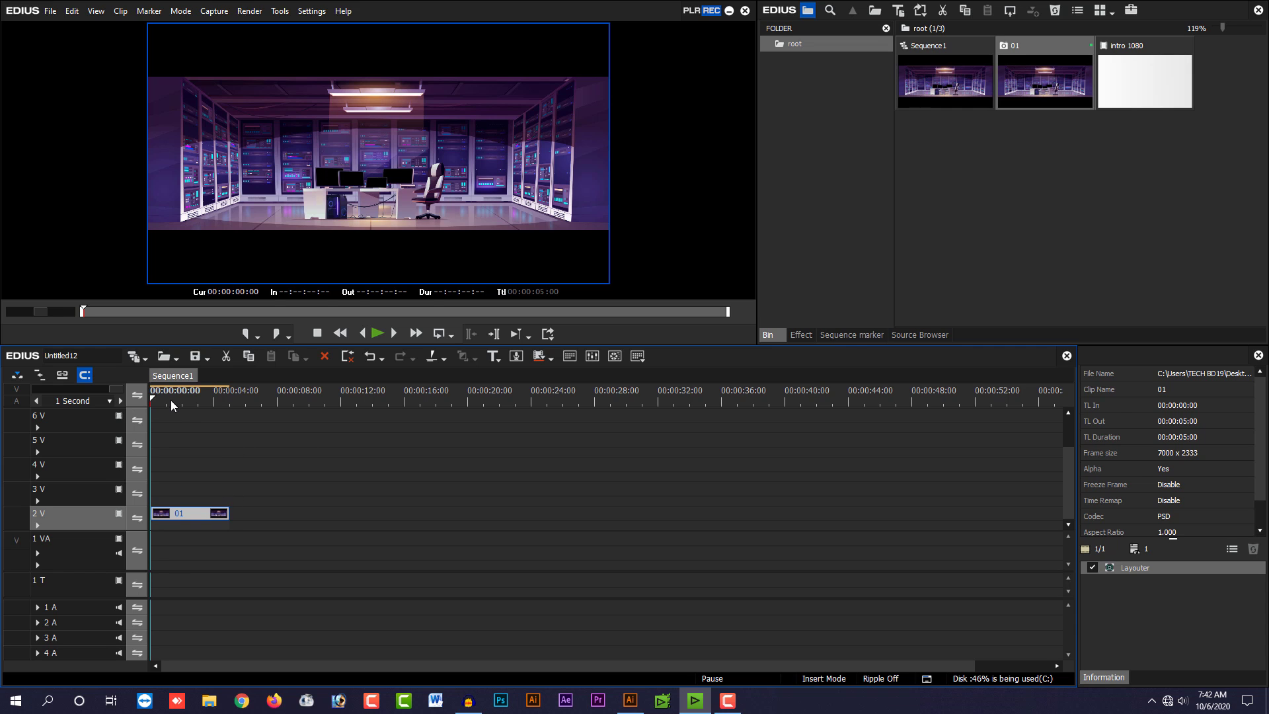
Step: Scrub through the 01 clip at the 0.5 Second timeline scale and park the playhead at 00:00:02:10
drag(172, 405, 227, 426)
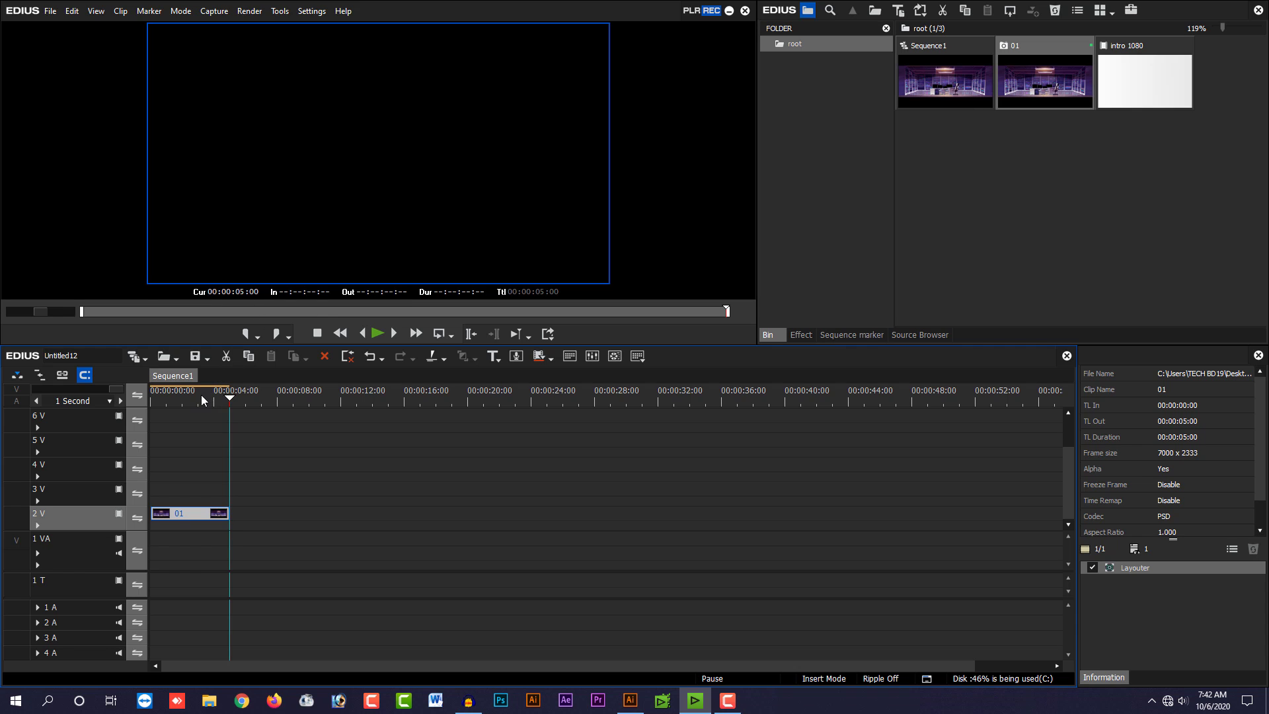
drag(201, 395, 141, 402)
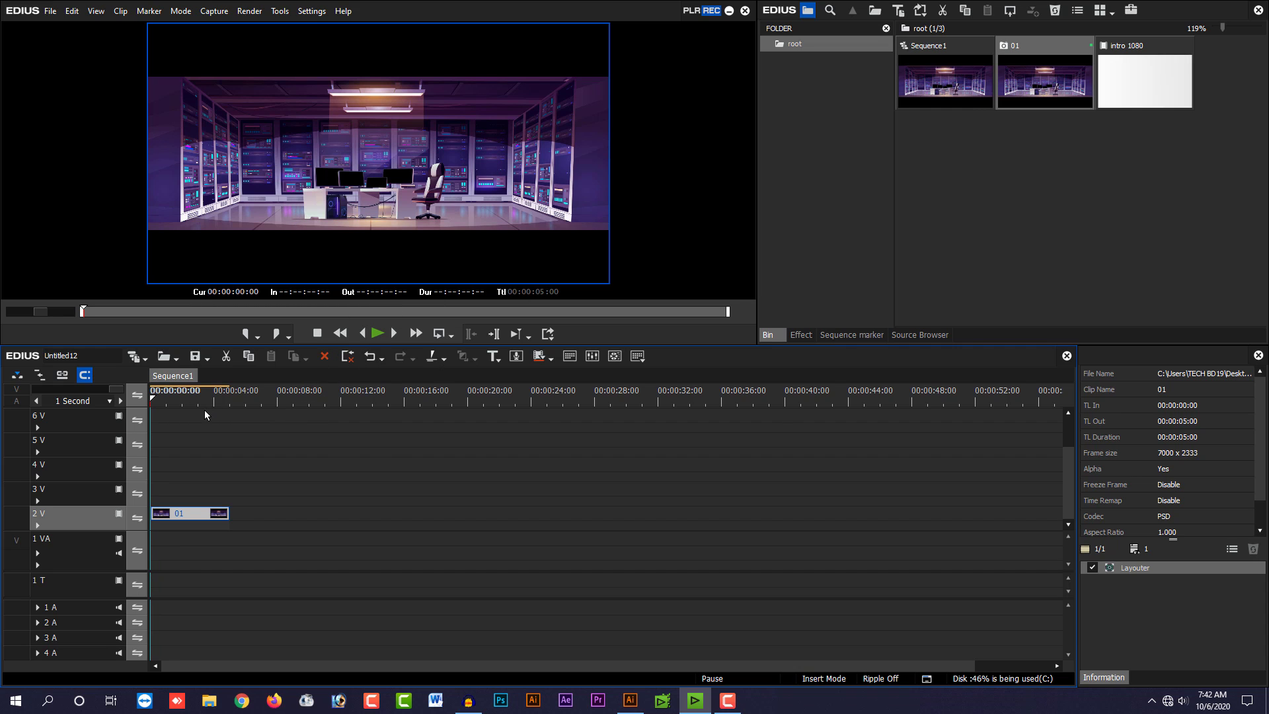
scroll(204, 410, up, 1)
drag(239, 395, 307, 401)
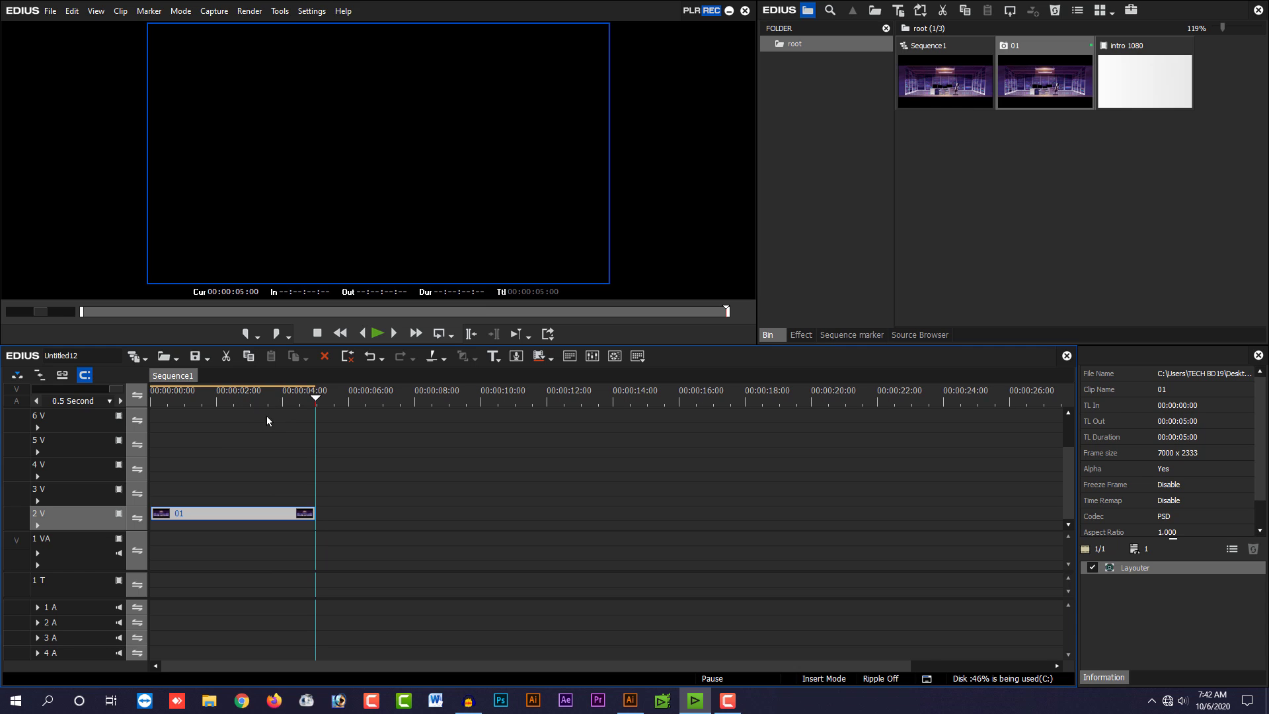
click(229, 397)
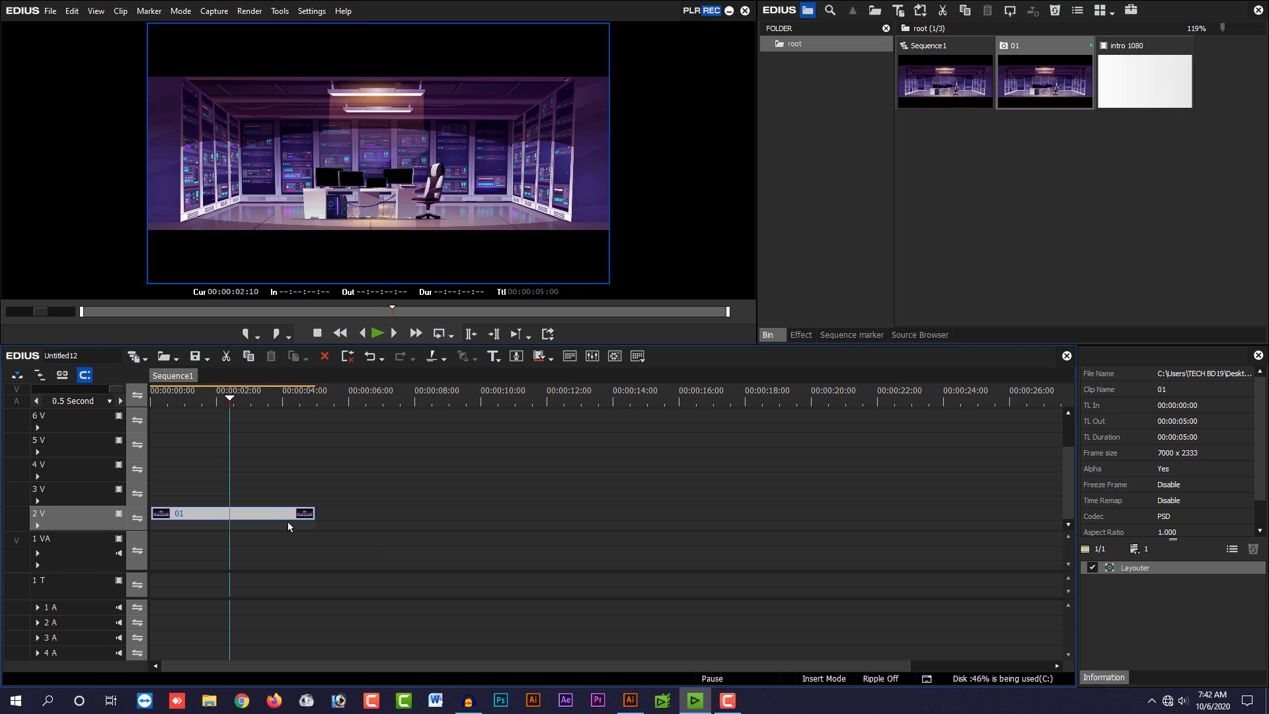
Step: Enlarge the 01 clip in the Layouter to a stretch of about 47.20 % so it fills the frame, and apply it
click(269, 513)
click(268, 513)
double_click(1137, 570)
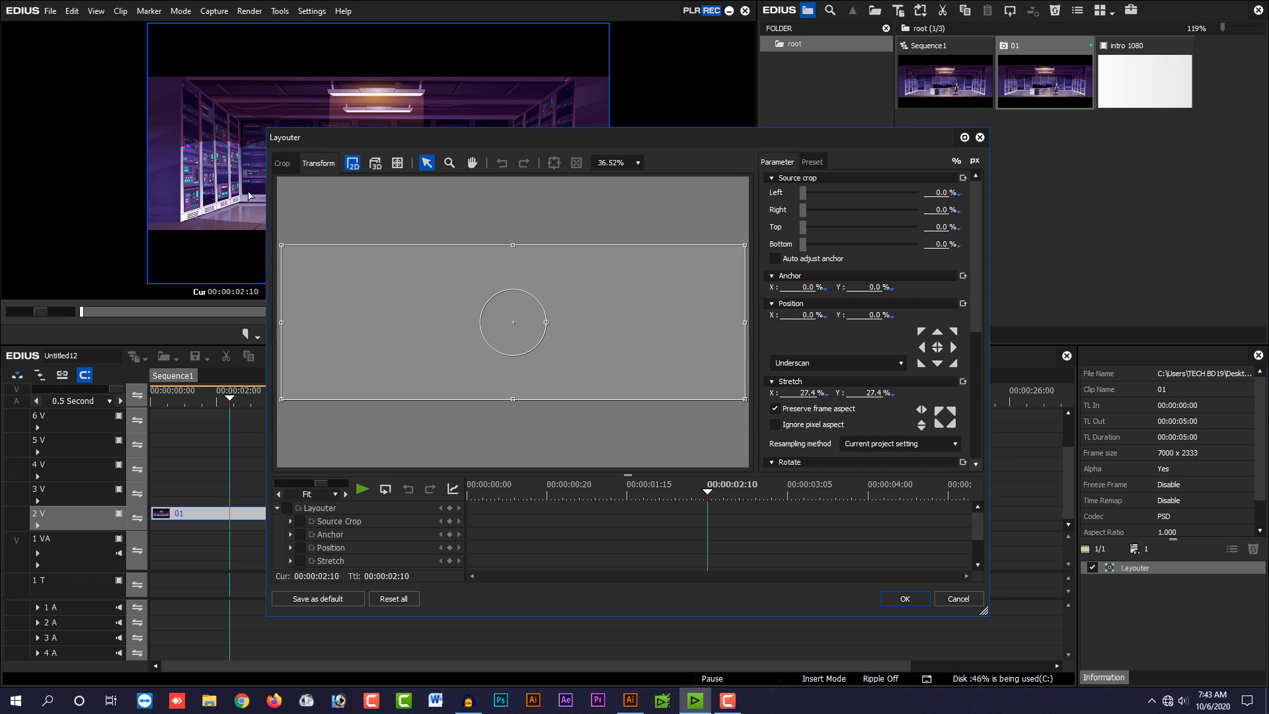
drag(534, 139, 604, 116)
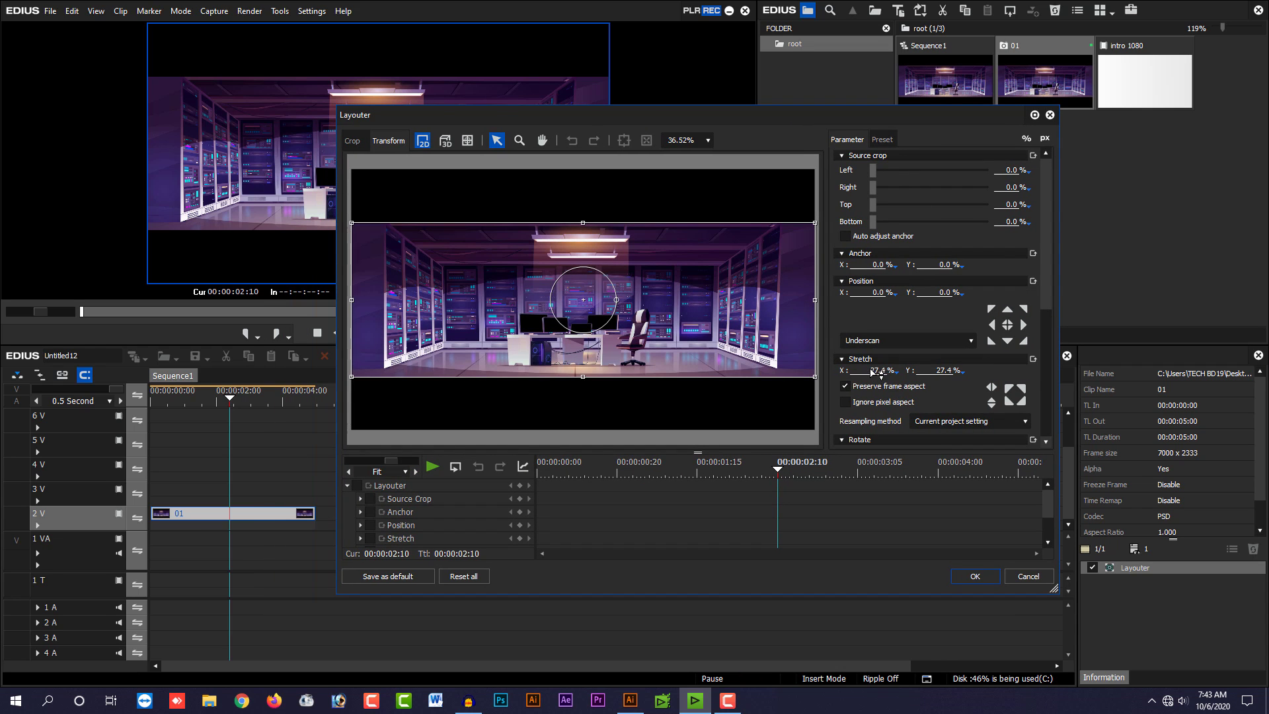
drag(883, 374, 897, 278)
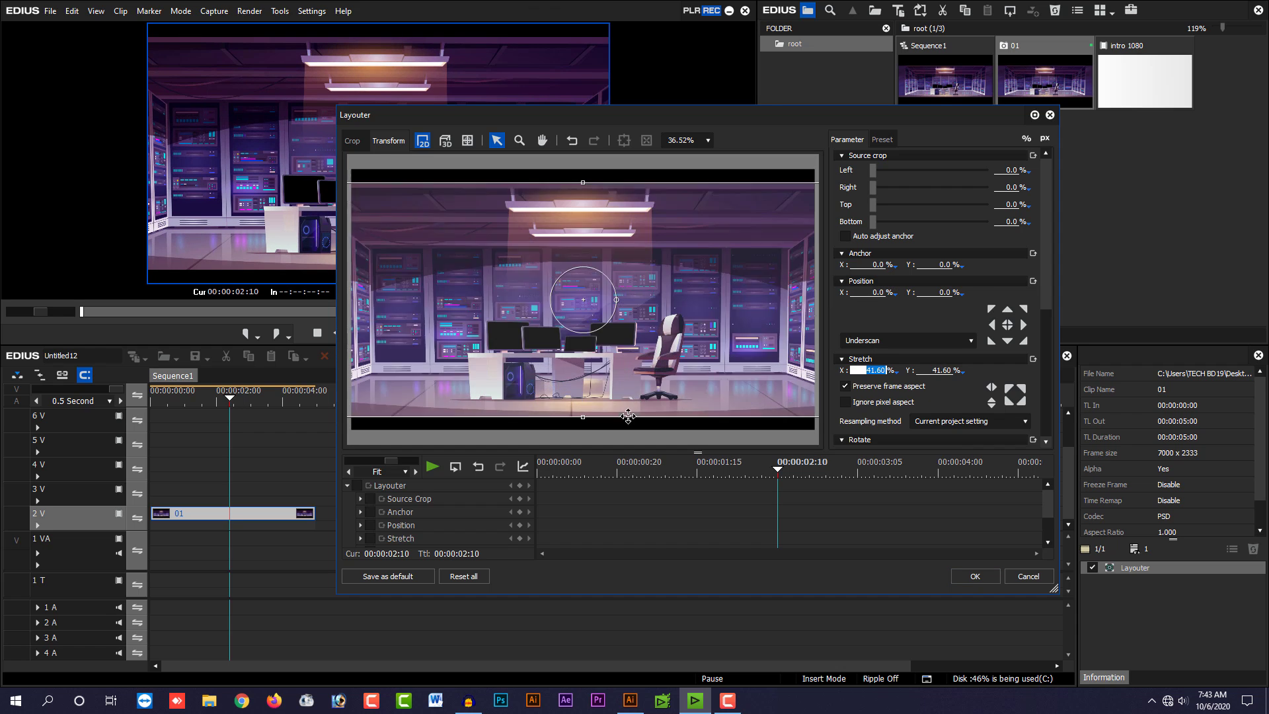
drag(584, 419, 584, 438)
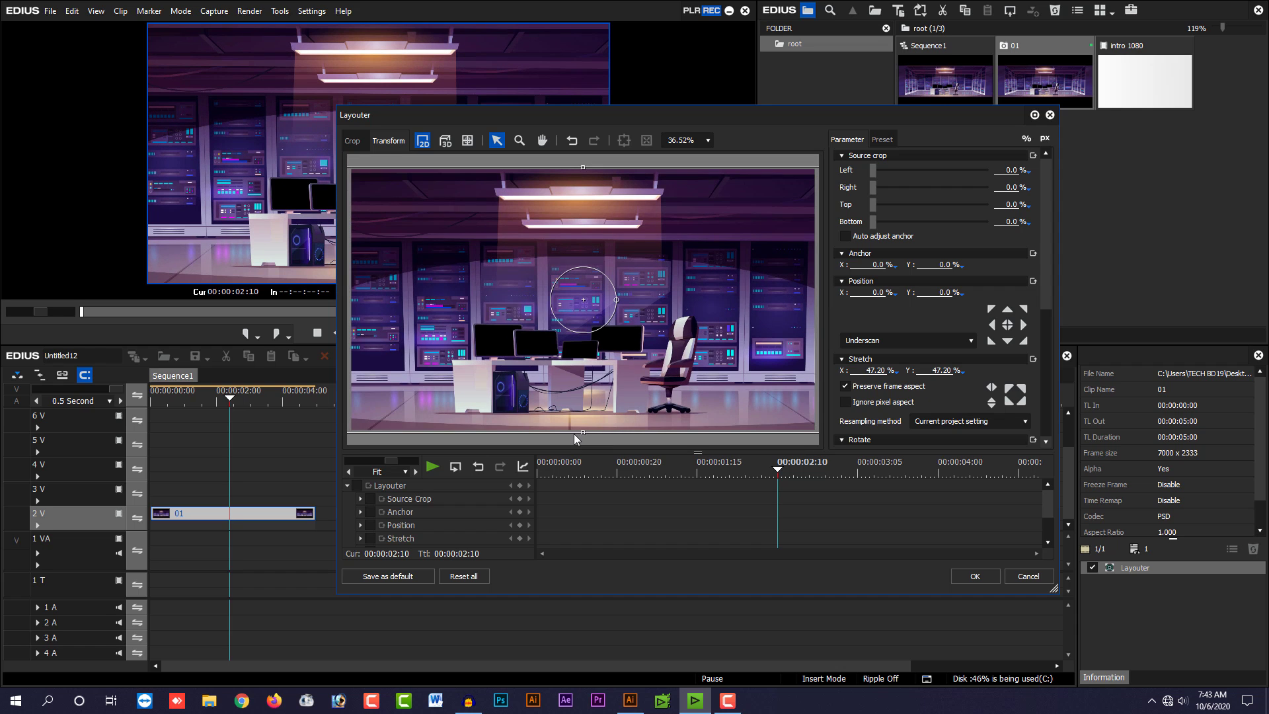
click(974, 576)
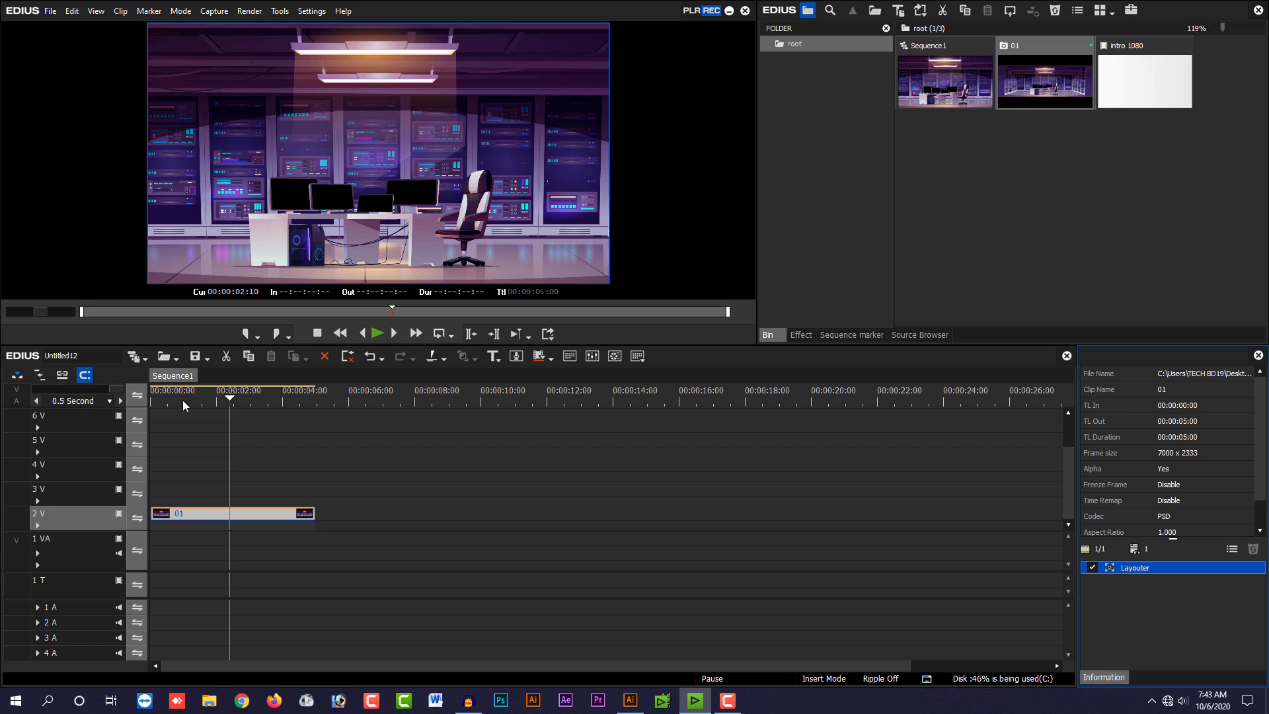
Step: Place intro 1080 at the start of the 3 V track and extend the 01 clip on 2 V to end with it
drag(1149, 76, 140, 507)
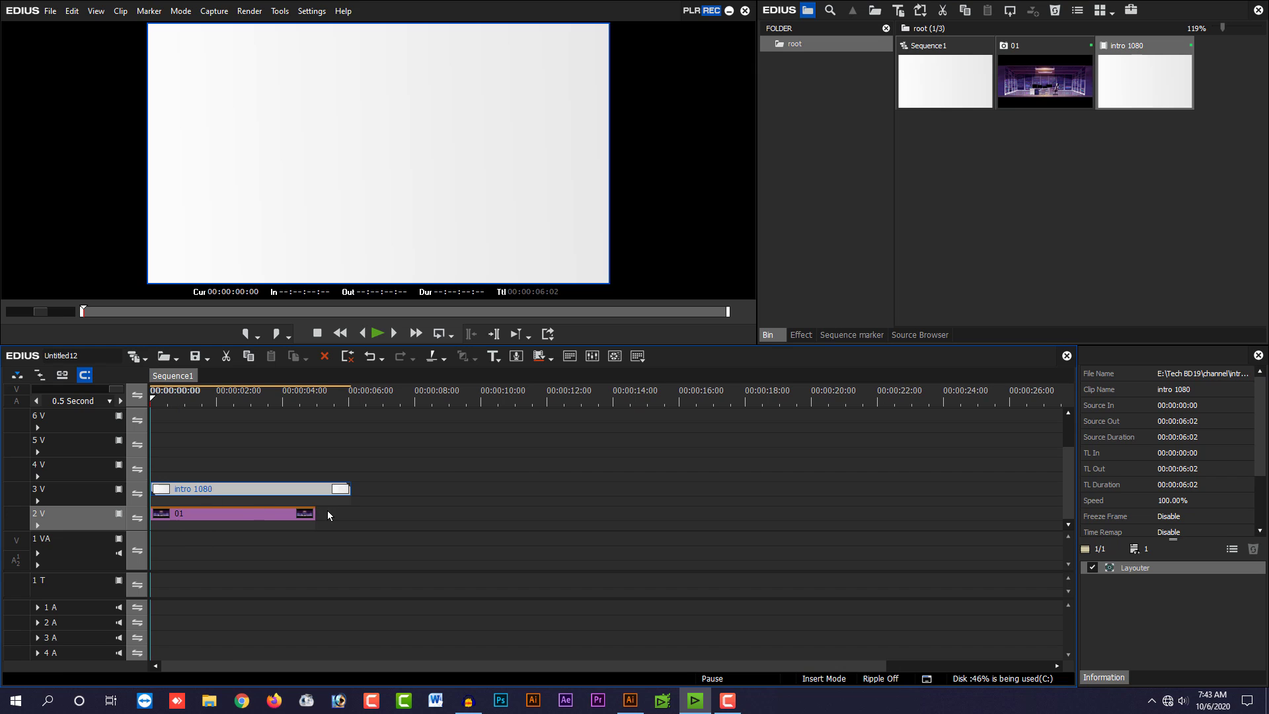
drag(291, 405, 355, 400)
click(296, 406)
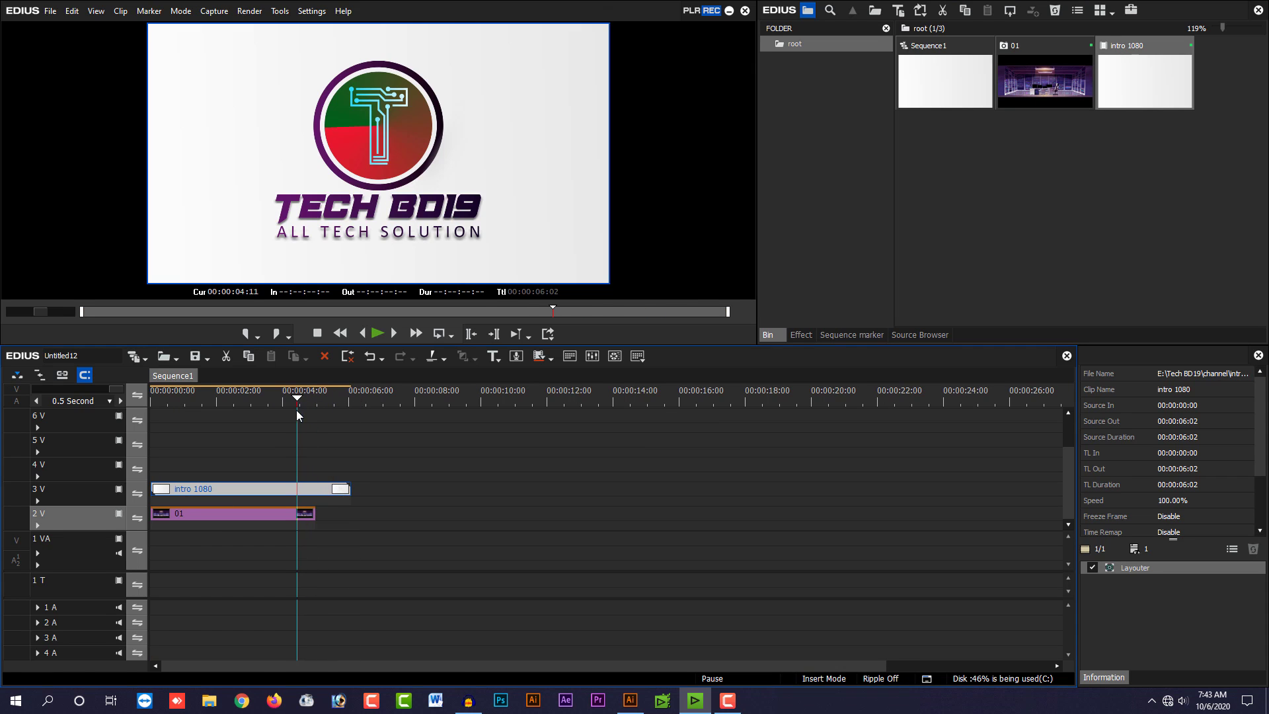
drag(315, 513, 350, 516)
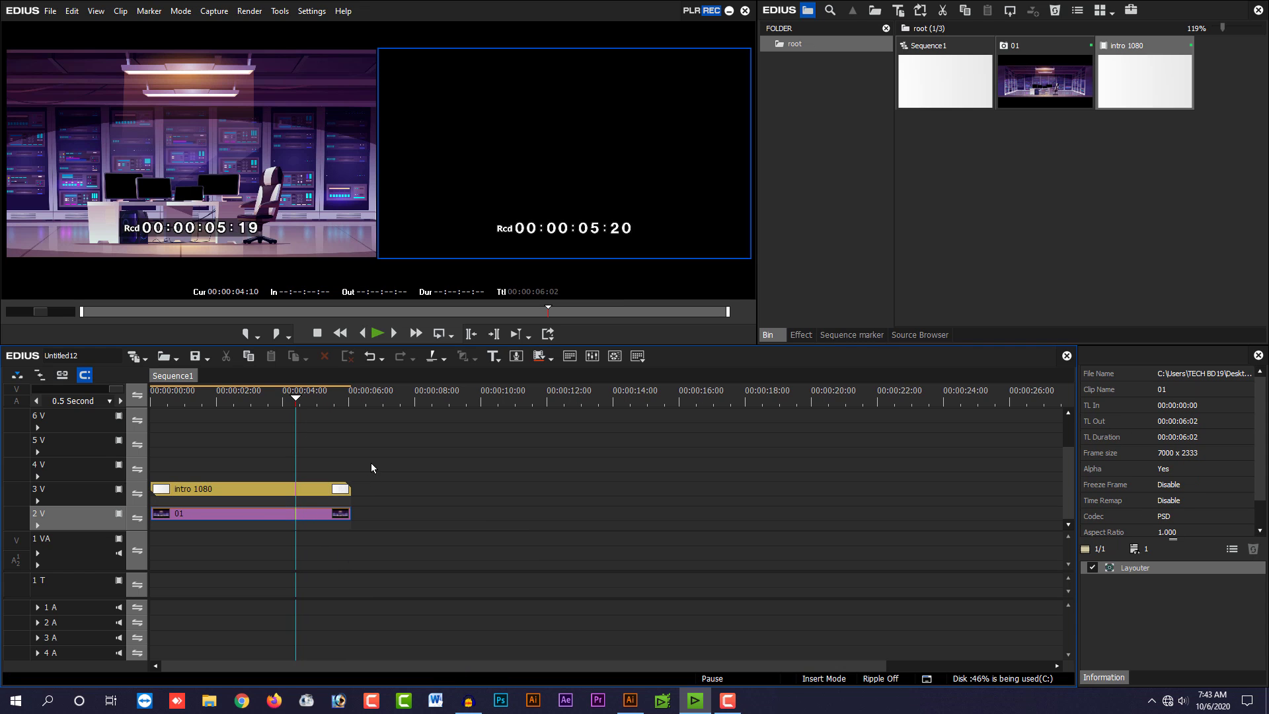
Step: Play and scrub through the intro, and park the playhead at 00:00:01:02
drag(299, 396, 238, 402)
key(space)
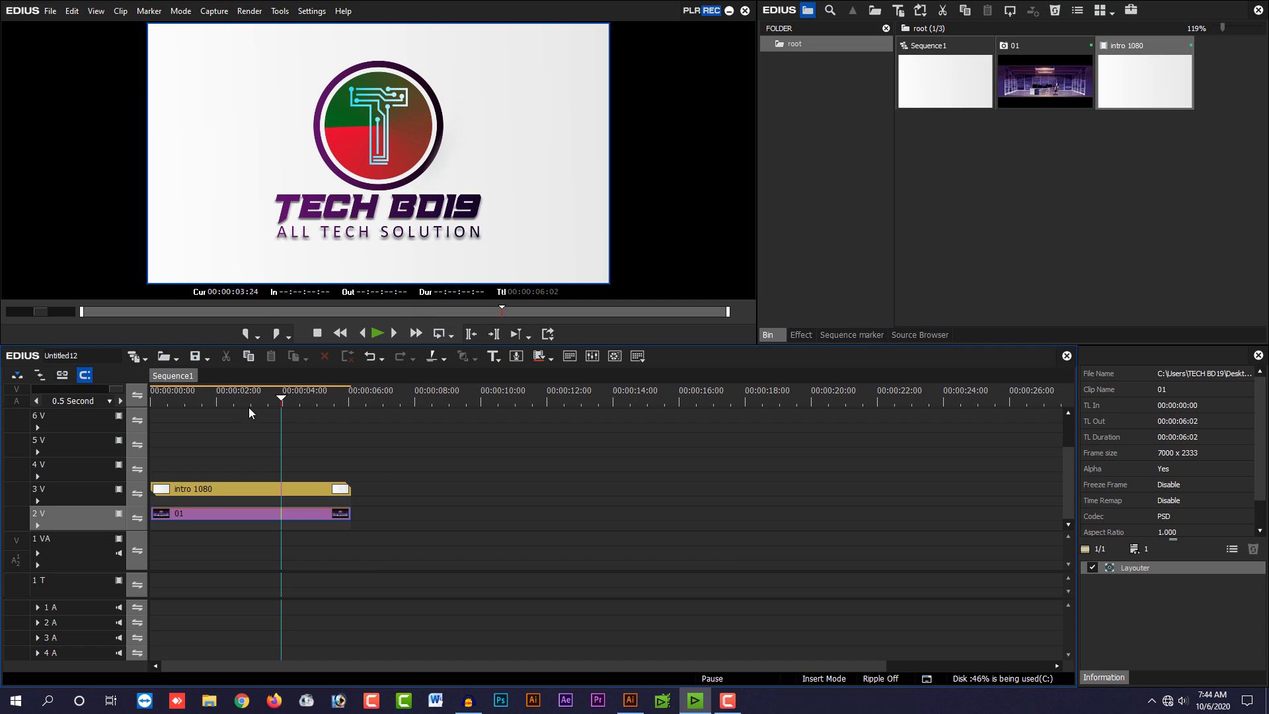
drag(206, 399, 186, 449)
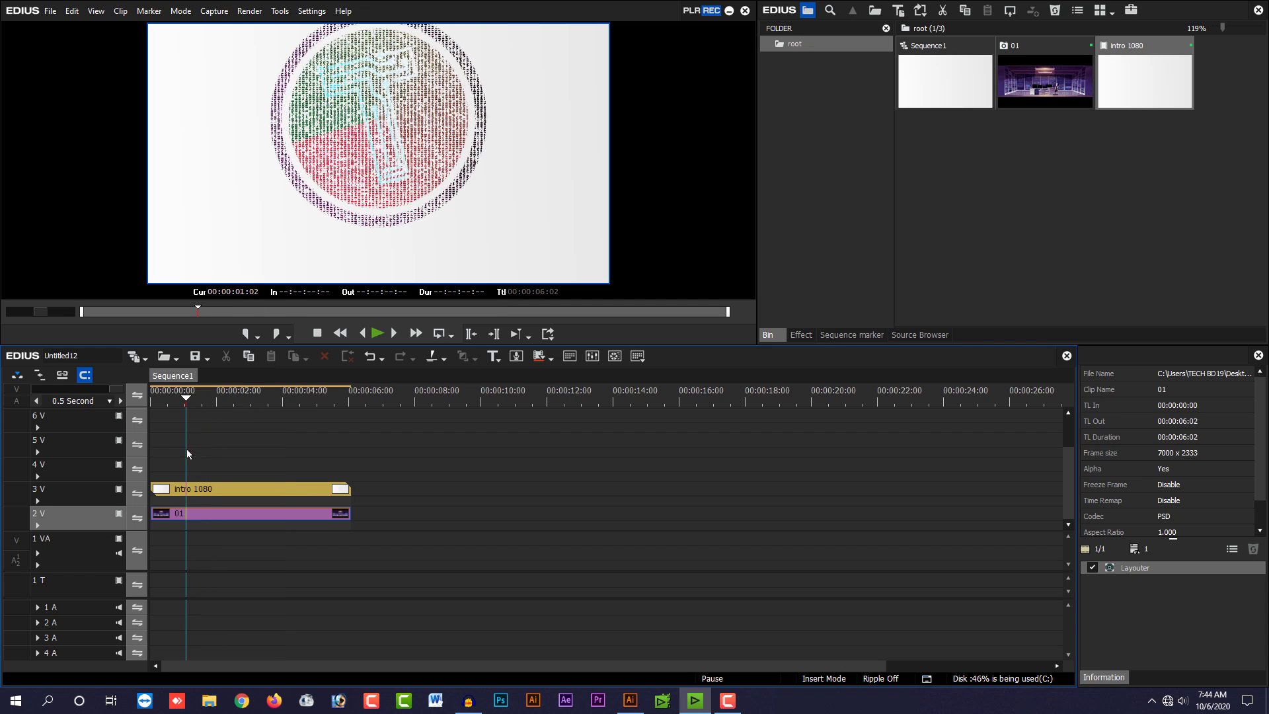
Step: Shrink the intro 1080 clip in the Layouter to about 19.30 % and place it around X -15.80 %, Y 31.90 %
click(203, 492)
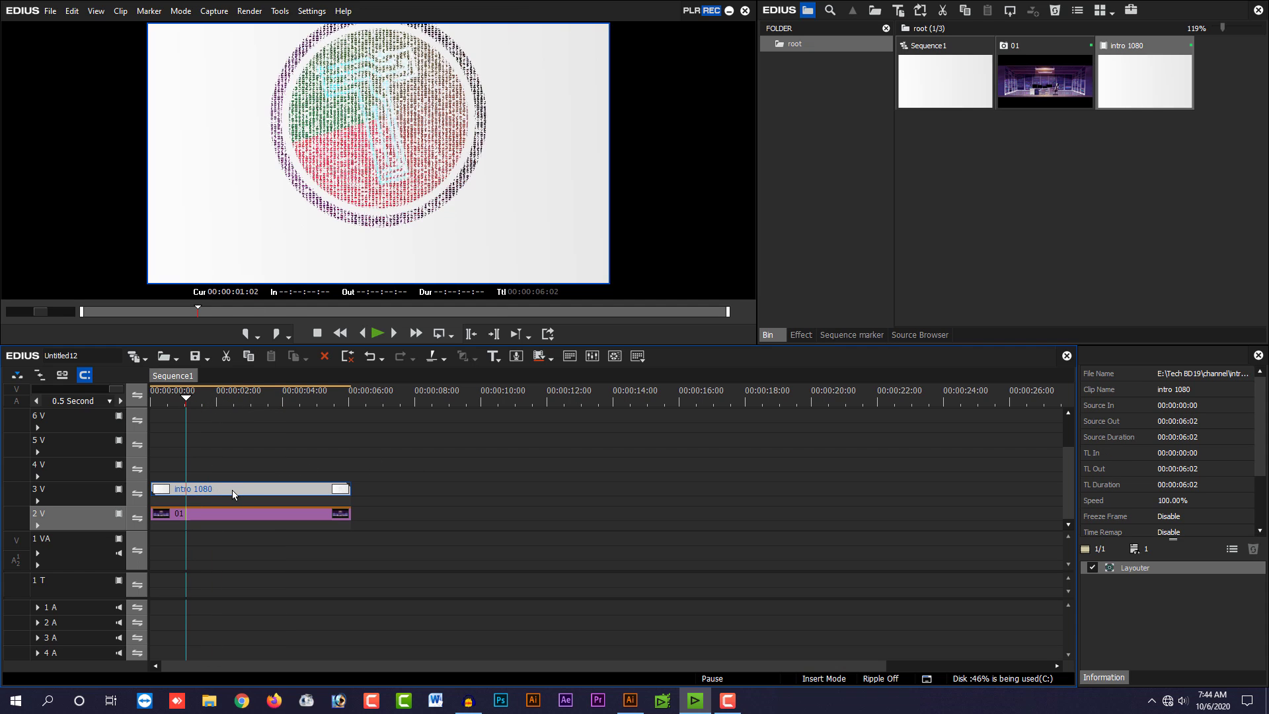
double_click(1149, 569)
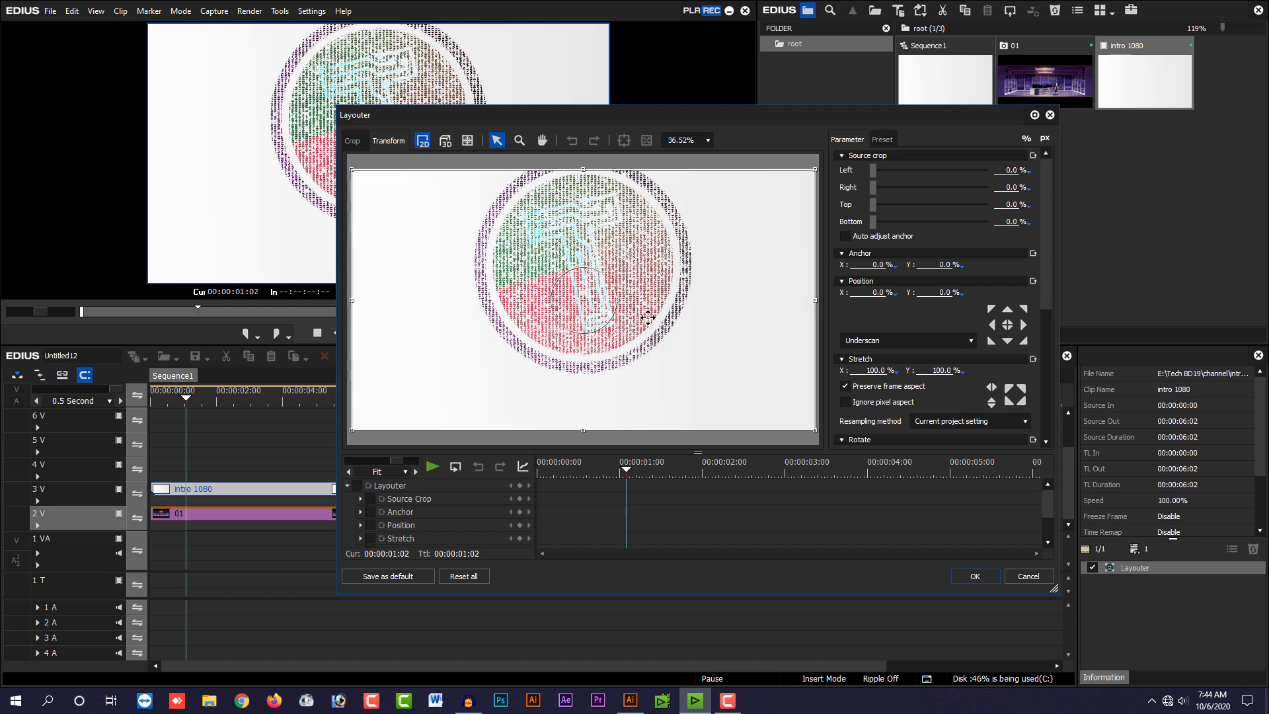
drag(519, 119, 484, 116)
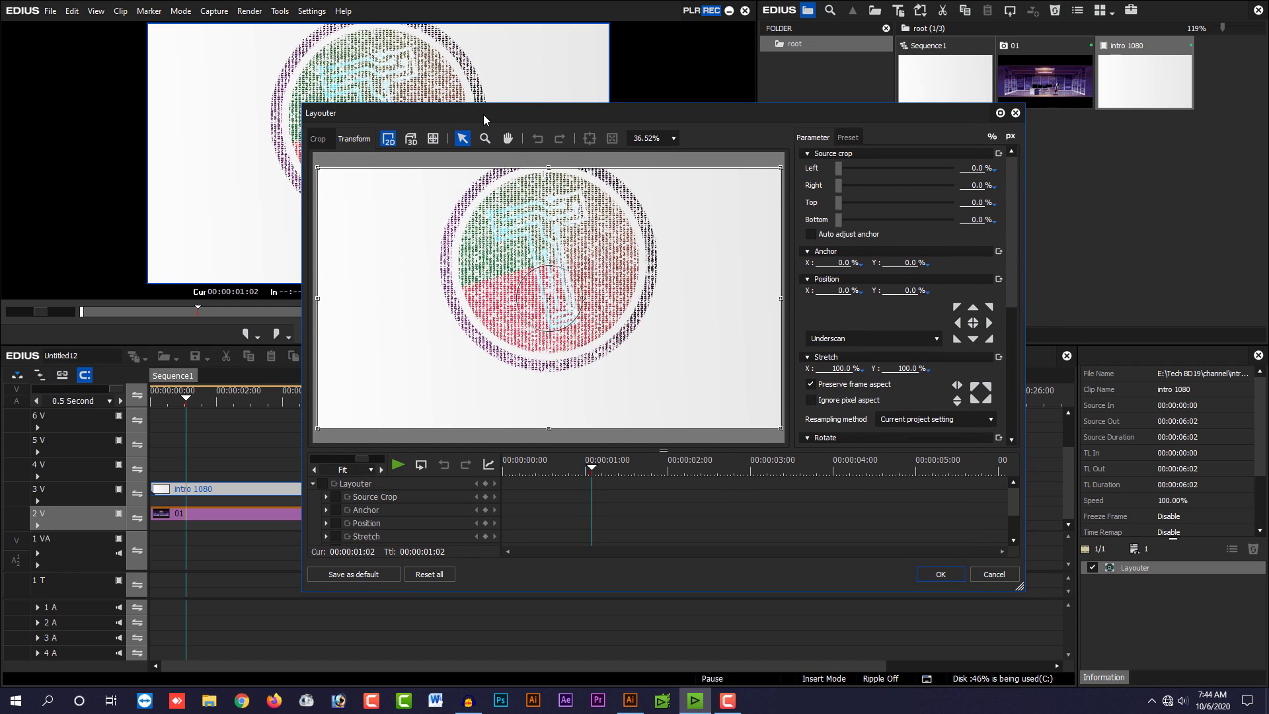
drag(781, 428, 486, 382)
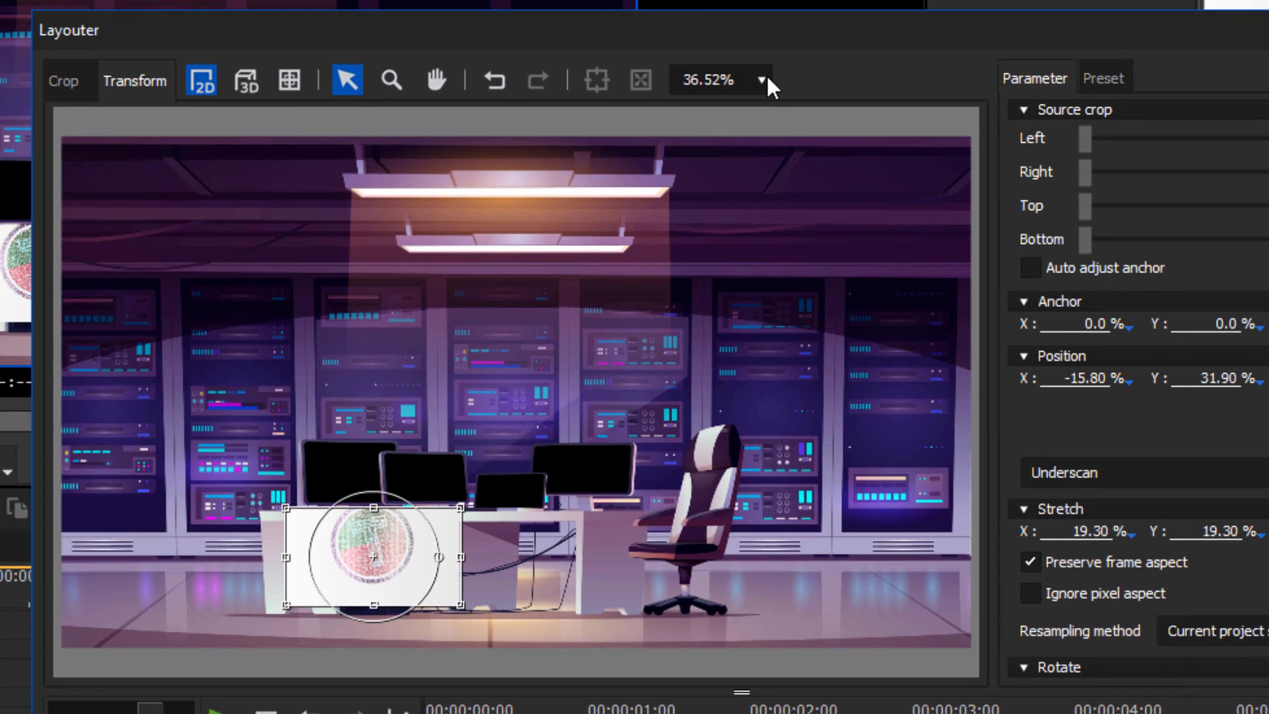
Step: Shrink the intro clip to about 9.10 % and move it over the leftmost monitor at about X -18.10 %, Y 15.60 %
click(768, 79)
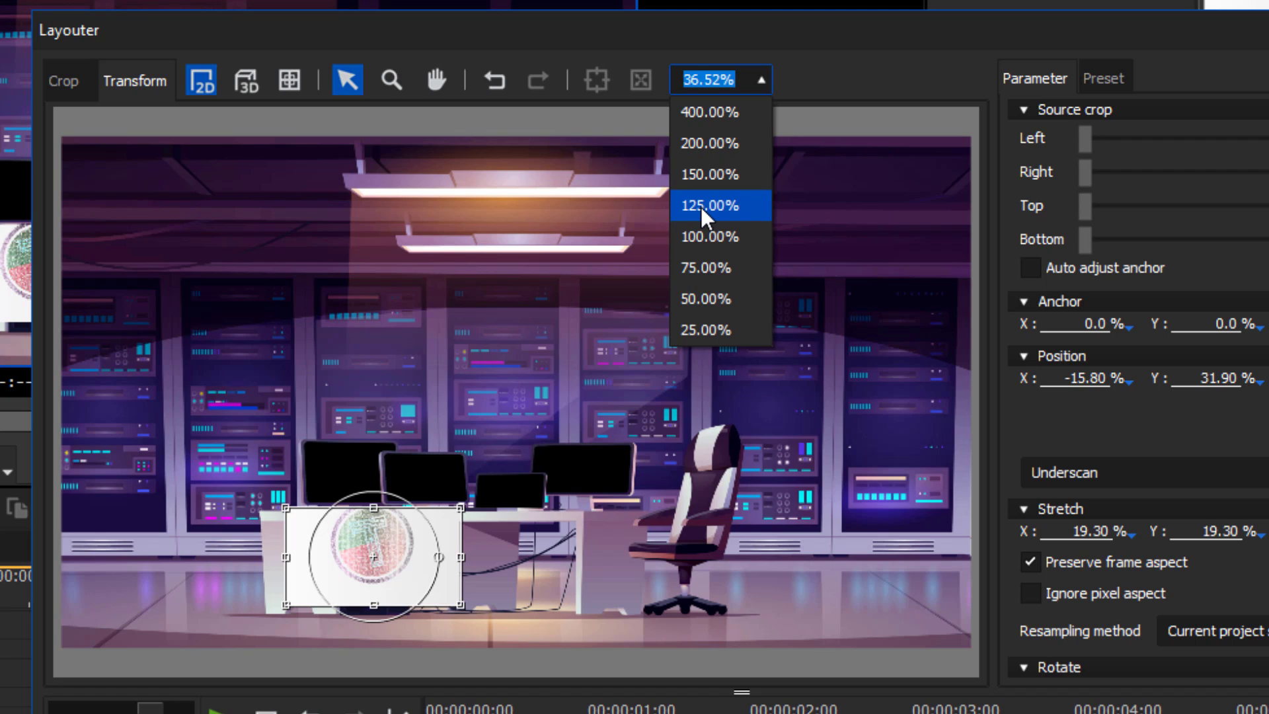
click(701, 207)
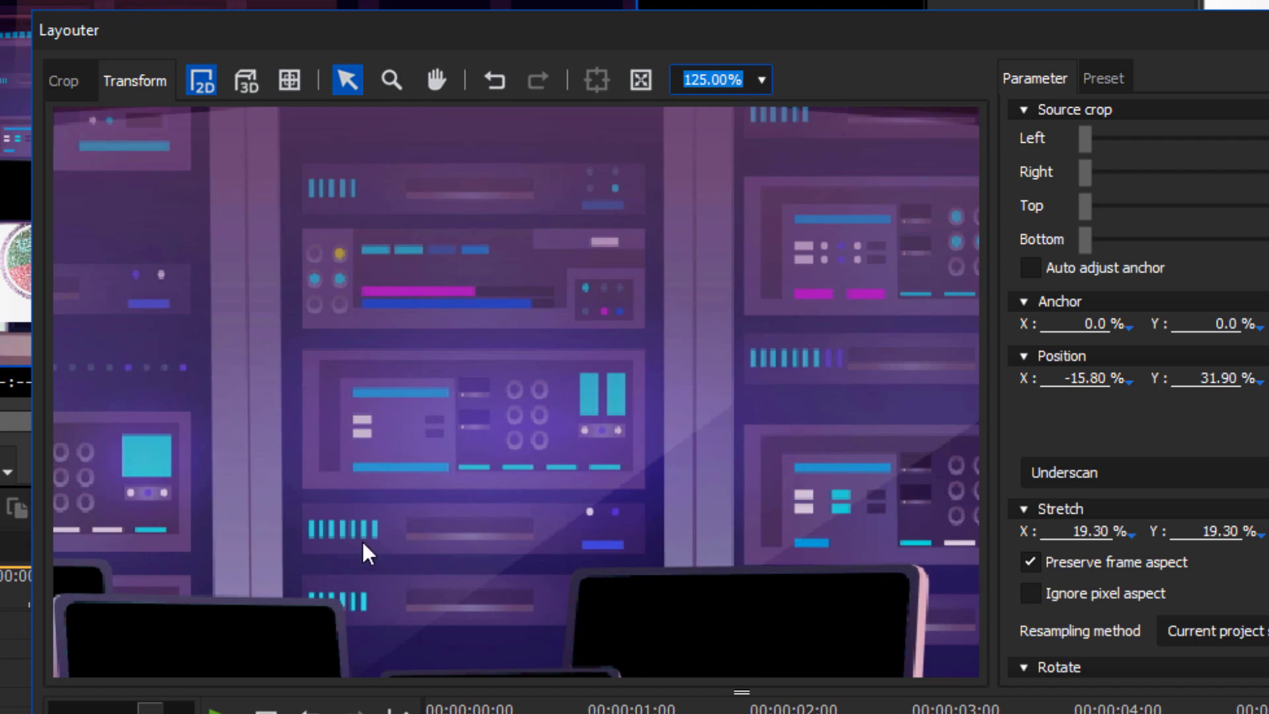
click(436, 80)
drag(204, 575, 284, 474)
drag(244, 511, 492, 413)
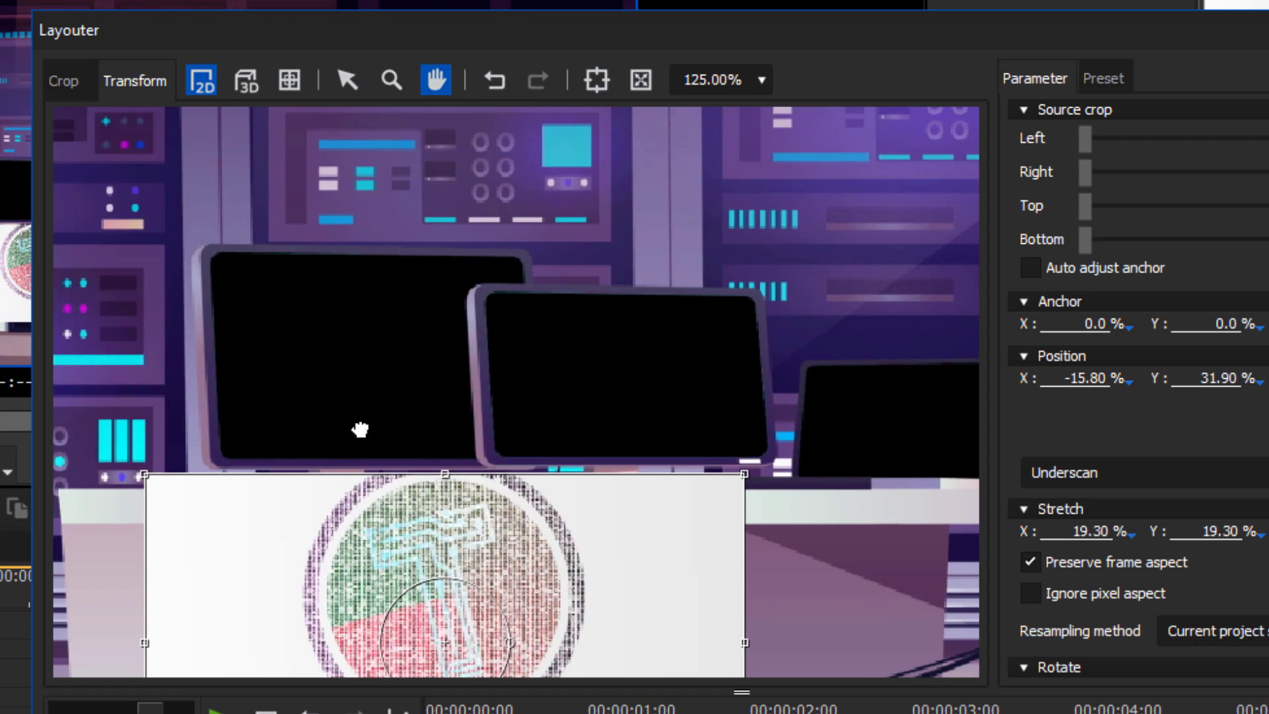
drag(325, 532, 361, 371)
drag(344, 423, 295, 481)
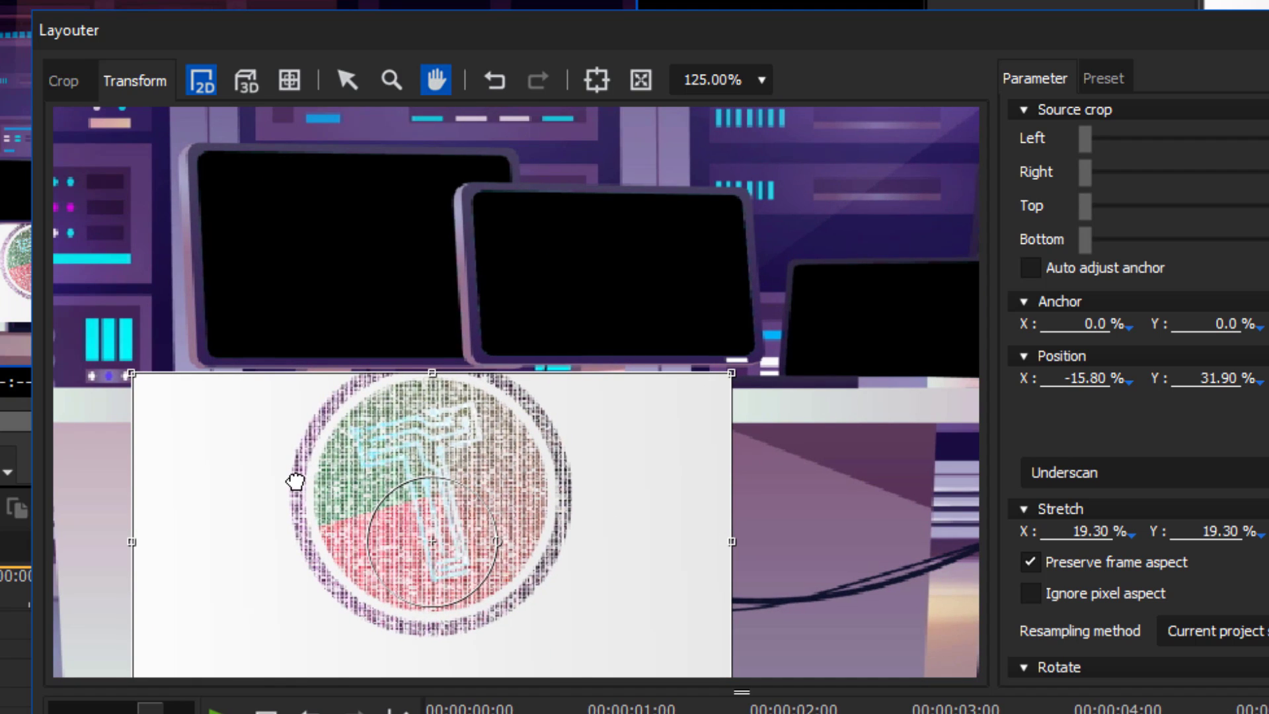
click(351, 81)
drag(567, 581, 579, 488)
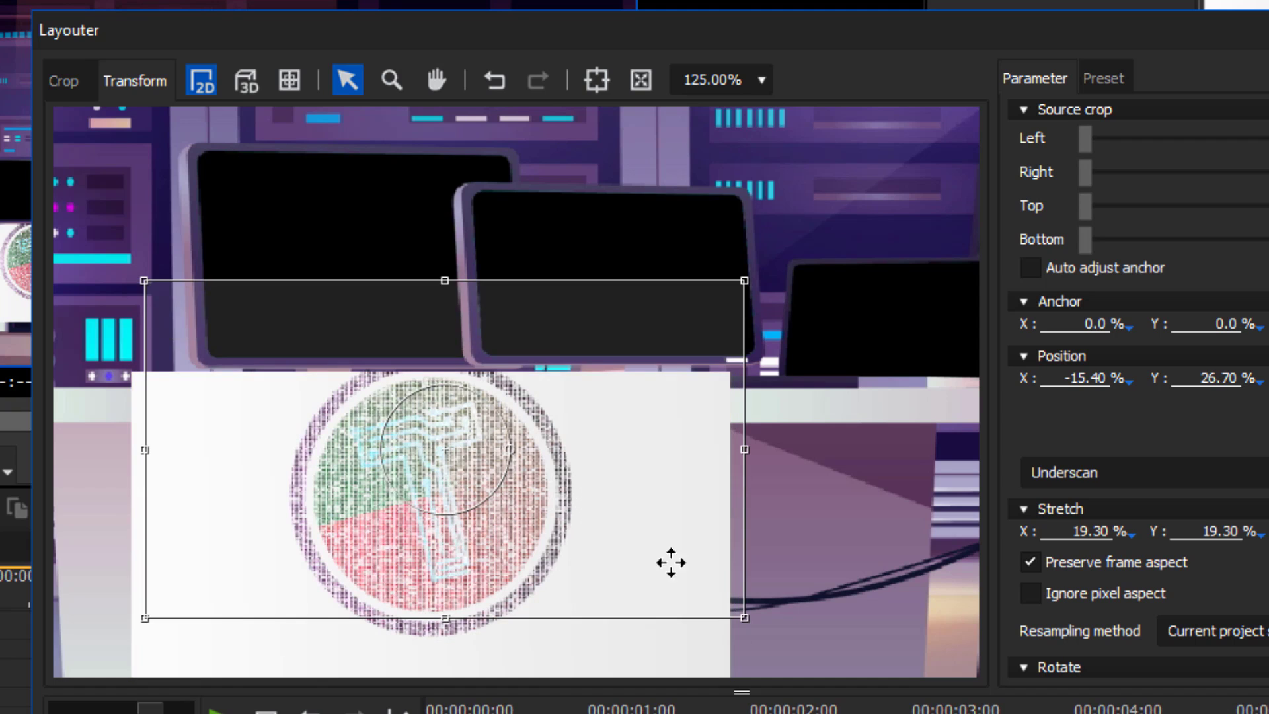
drag(745, 618, 585, 531)
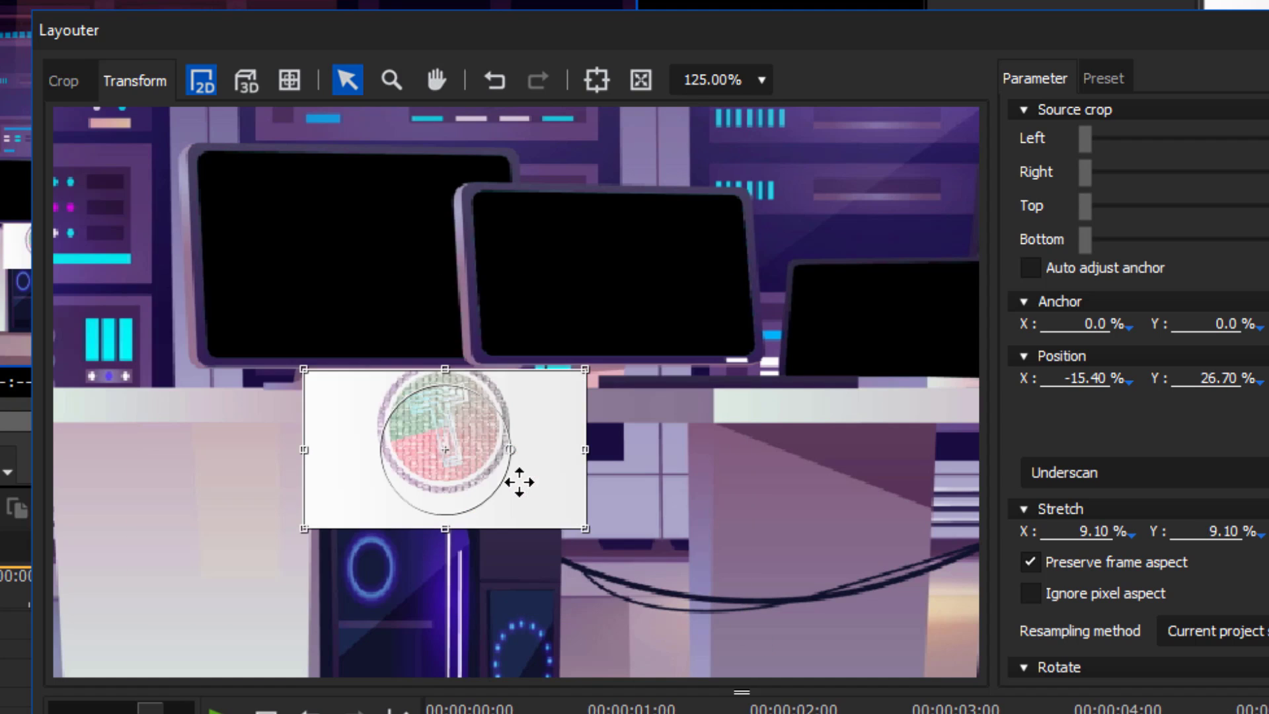
drag(509, 483, 420, 287)
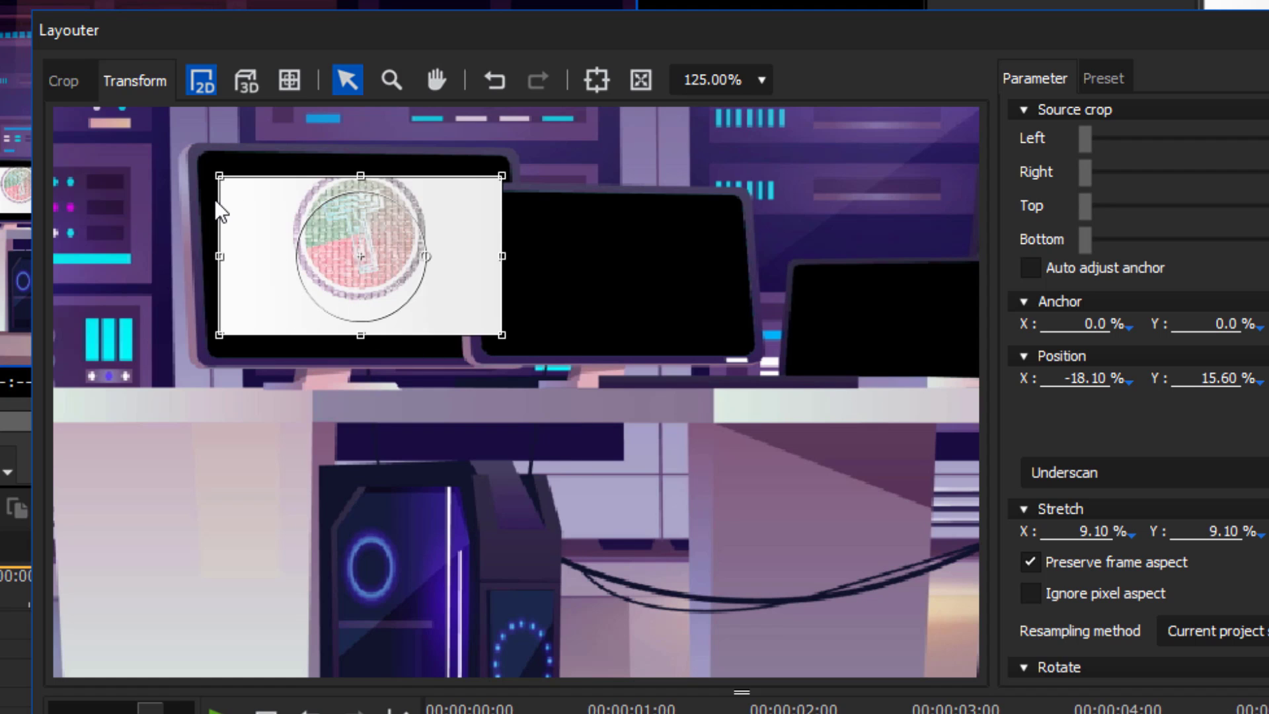
Step: Realign the intro clip on the leftmost monitor at about X -18.00 %, Y 15.60 % and enlarge it to about 11.70 % to cover the screen
drag(260, 199, 363, 470)
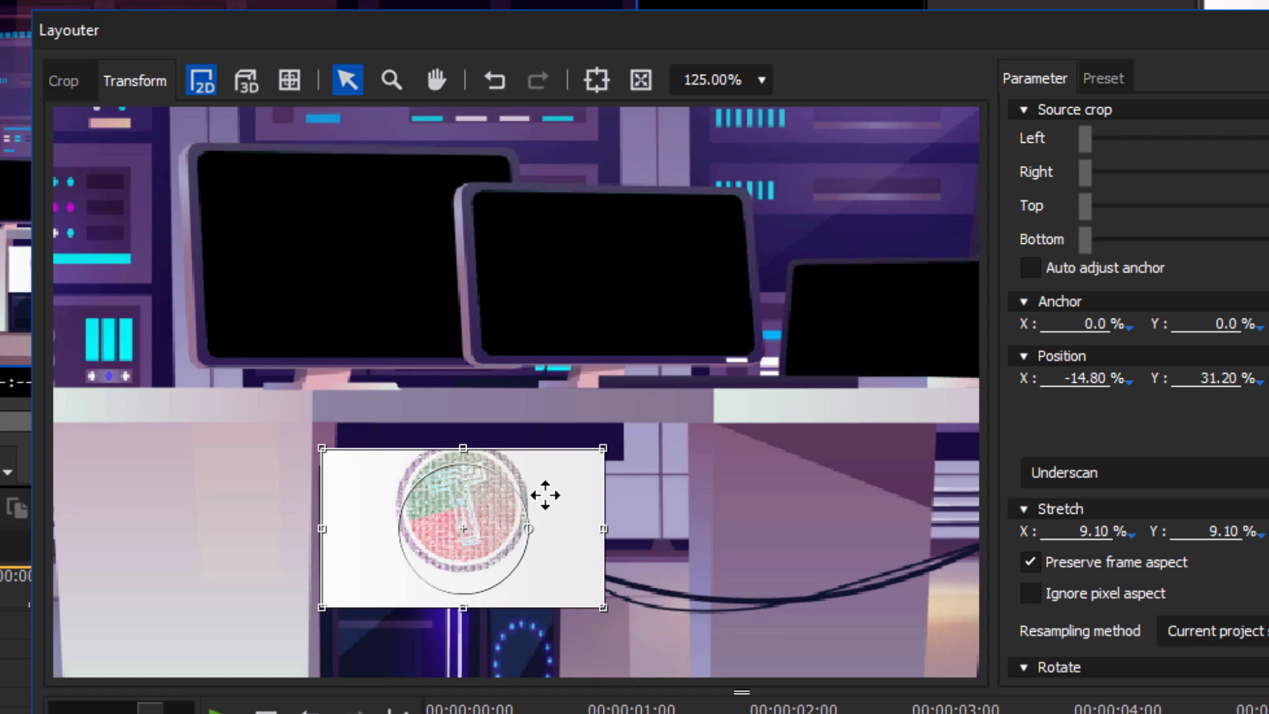
drag(544, 482, 453, 215)
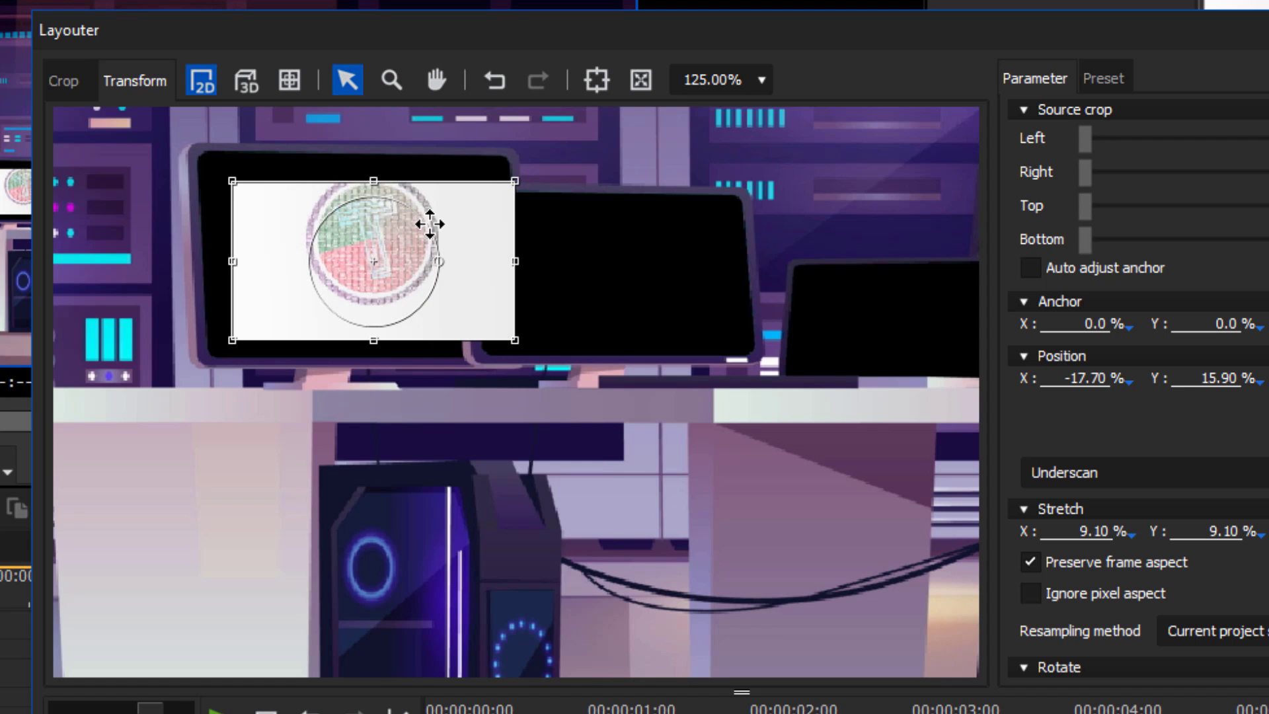
drag(426, 223, 419, 219)
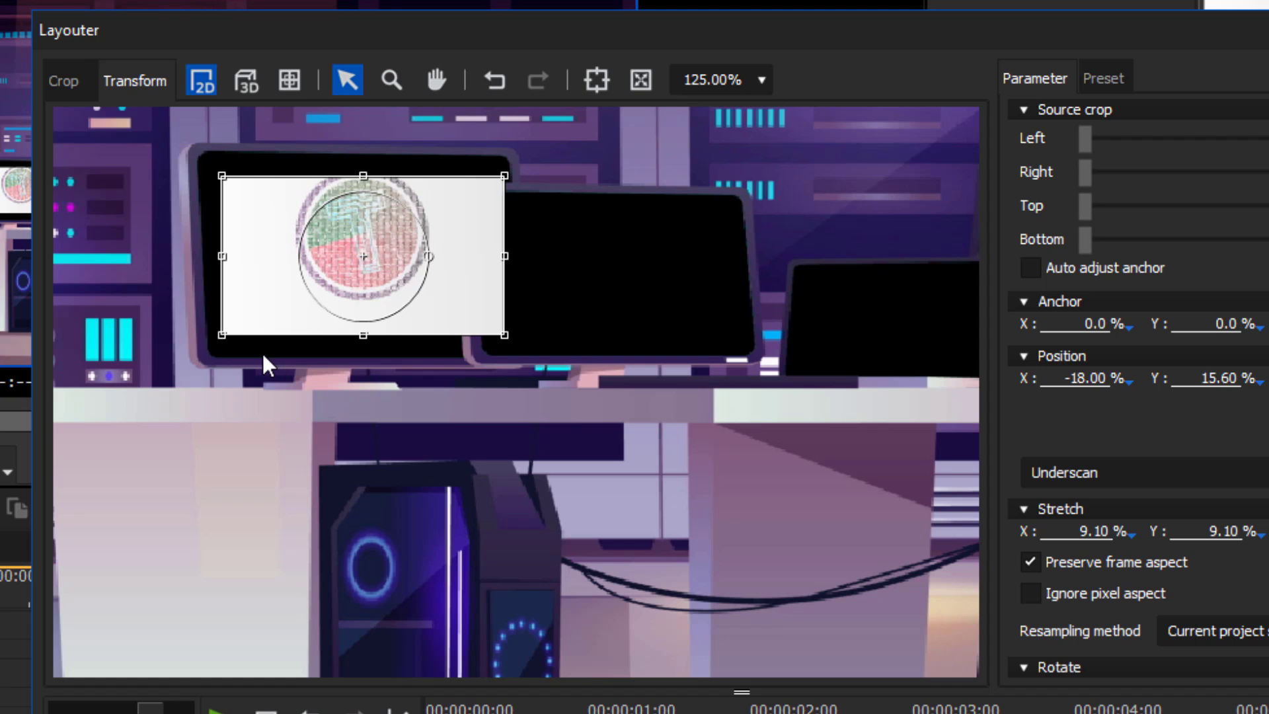
drag(507, 335, 545, 371)
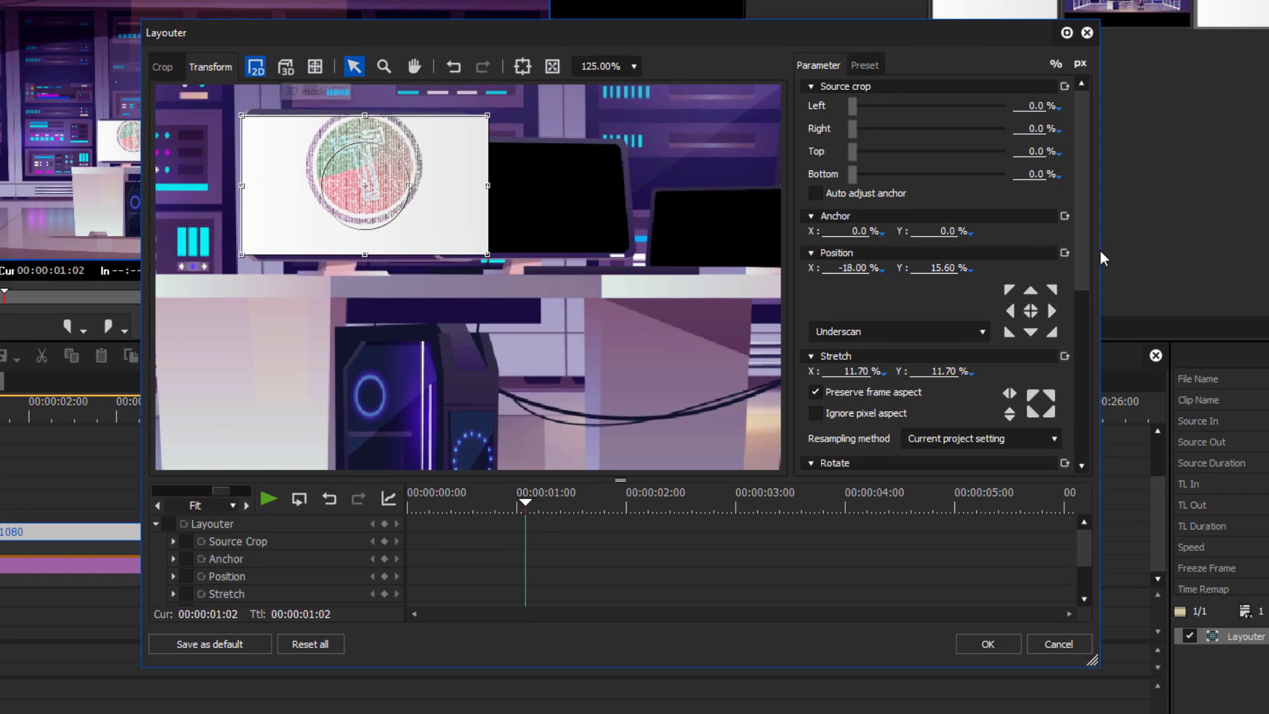
Step: Switch the intro clip's layout to 3D mode
scroll(1082, 258, down, 5)
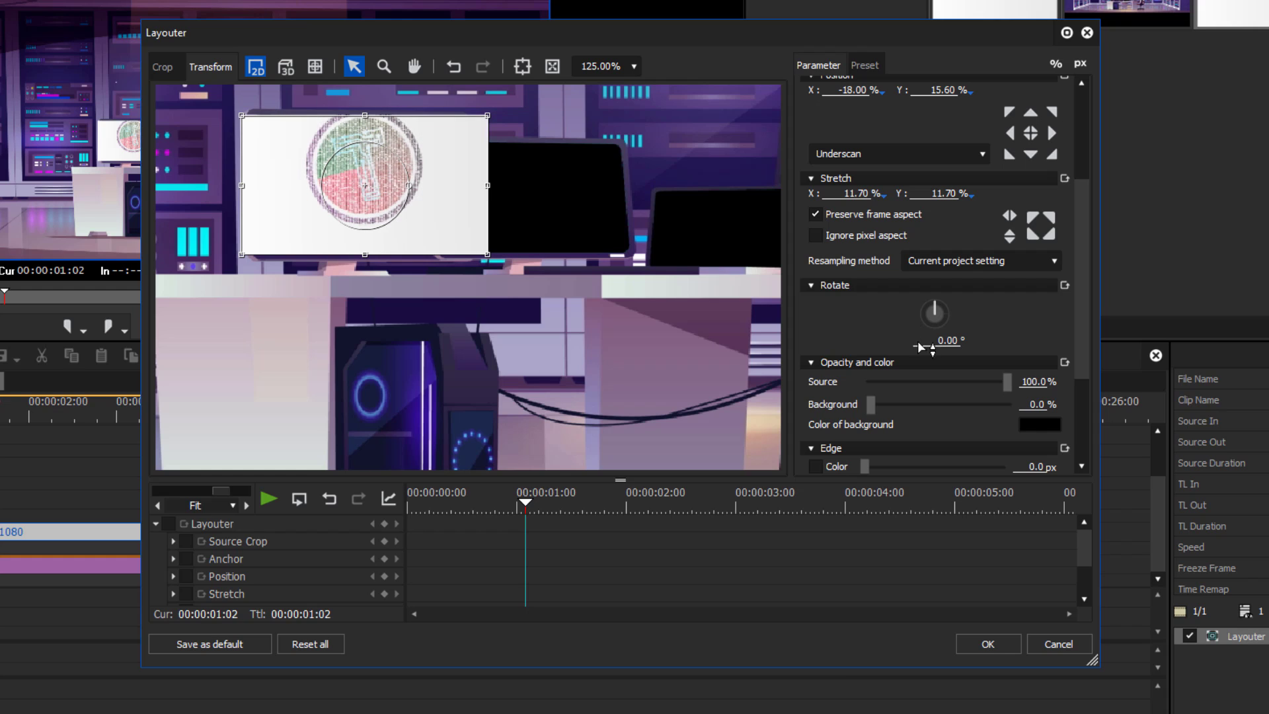
click(291, 66)
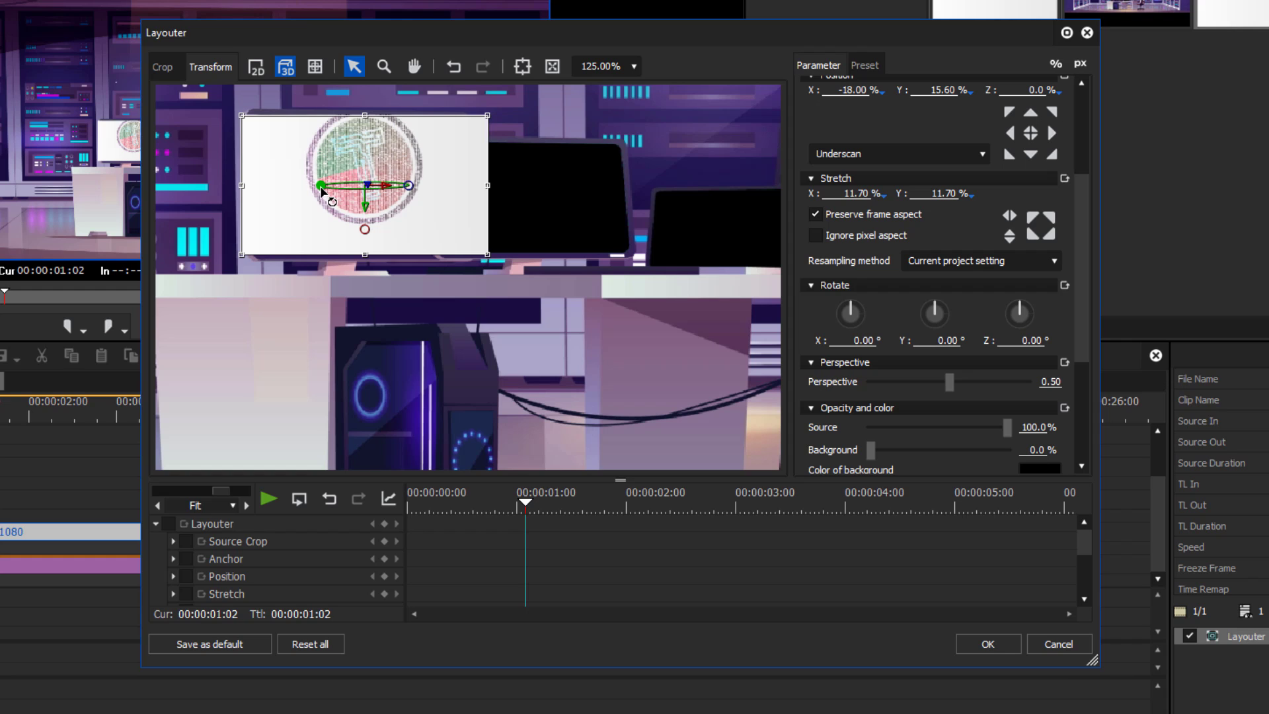
drag(321, 187, 283, 187)
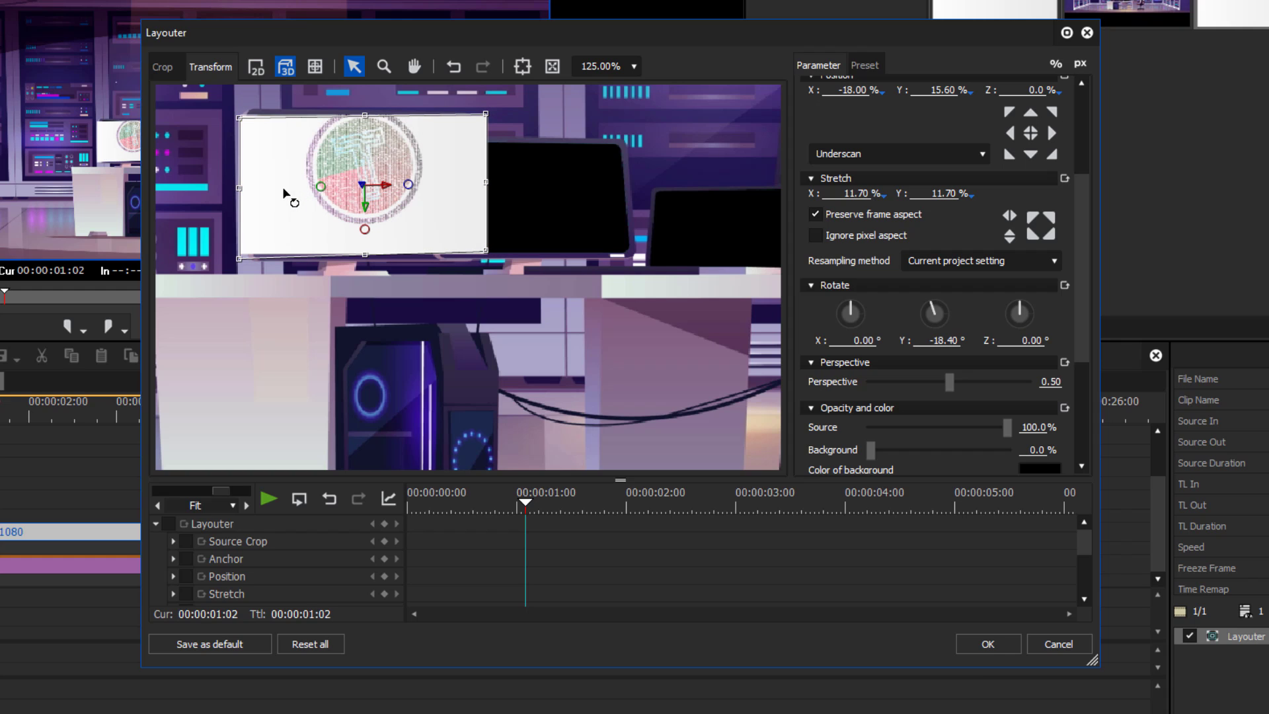
key(ctrl+z)
drag(408, 185, 421, 190)
key(ctrl+z)
drag(365, 230, 437, 228)
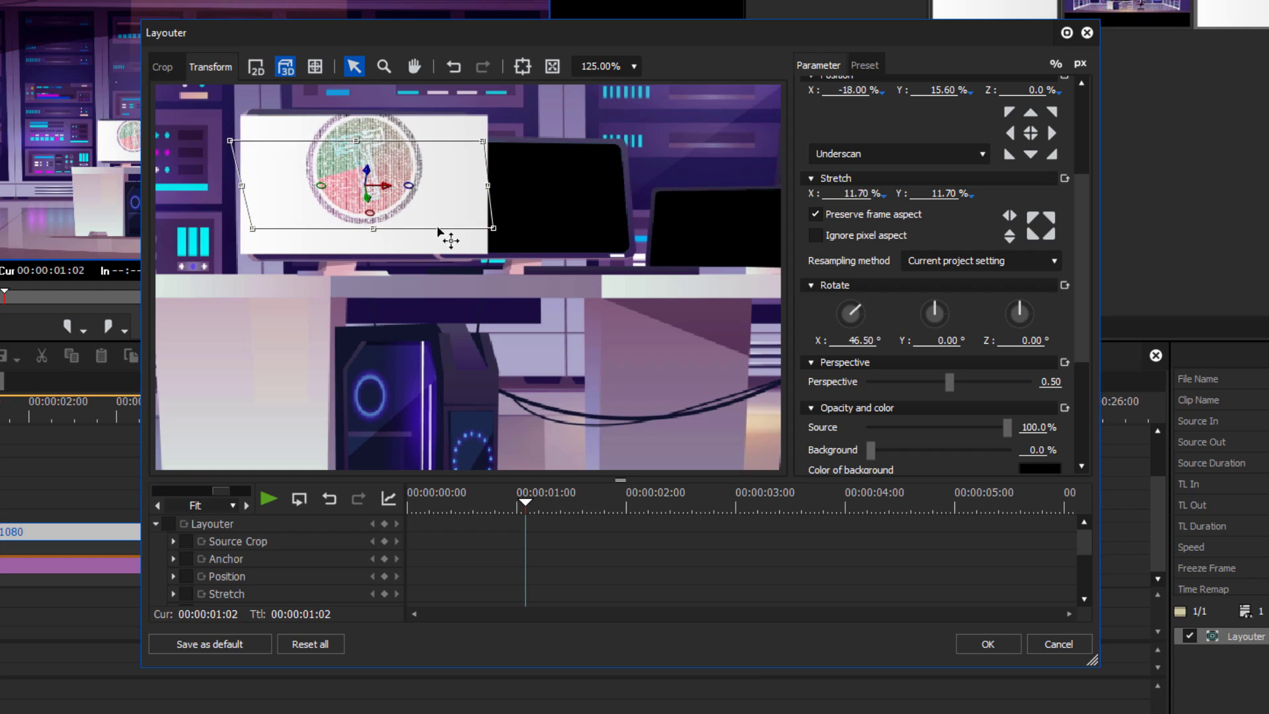
key(ctrl+z)
Step: Rotate the intro clip to about -7.20° around the Y axis, apply the layout and check the composite in full screen
drag(320, 185, 301, 187)
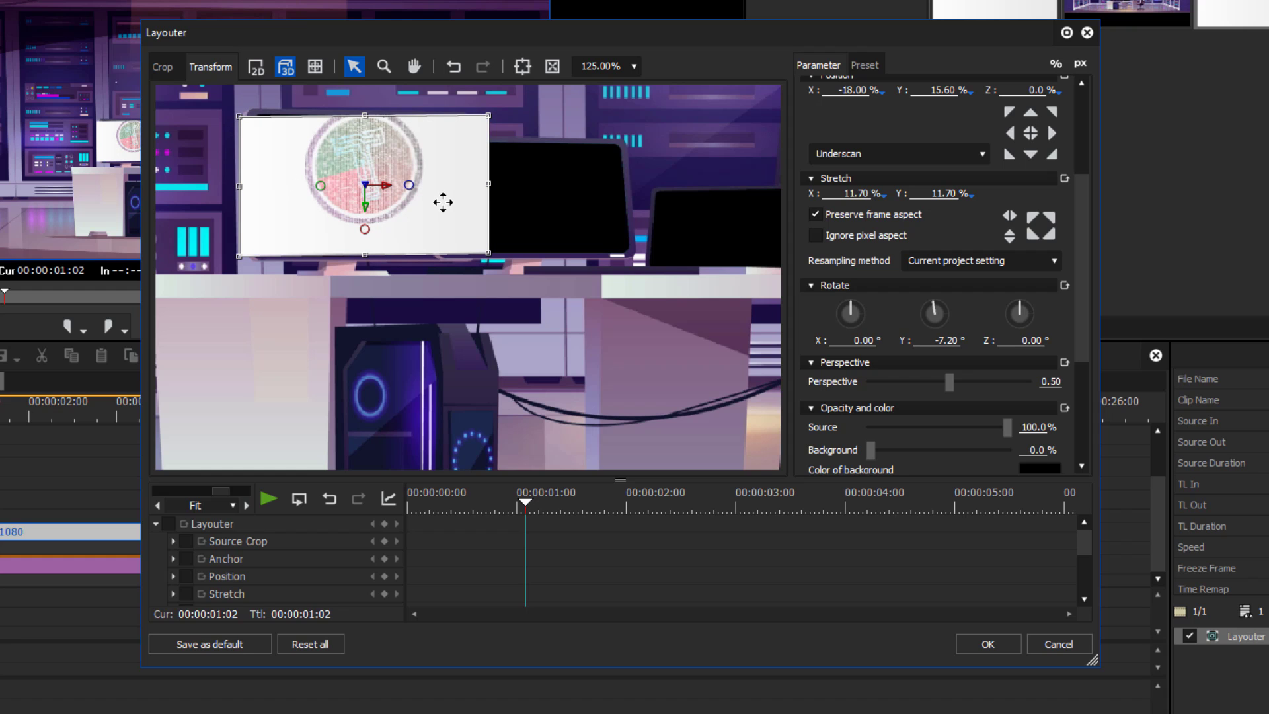
click(992, 640)
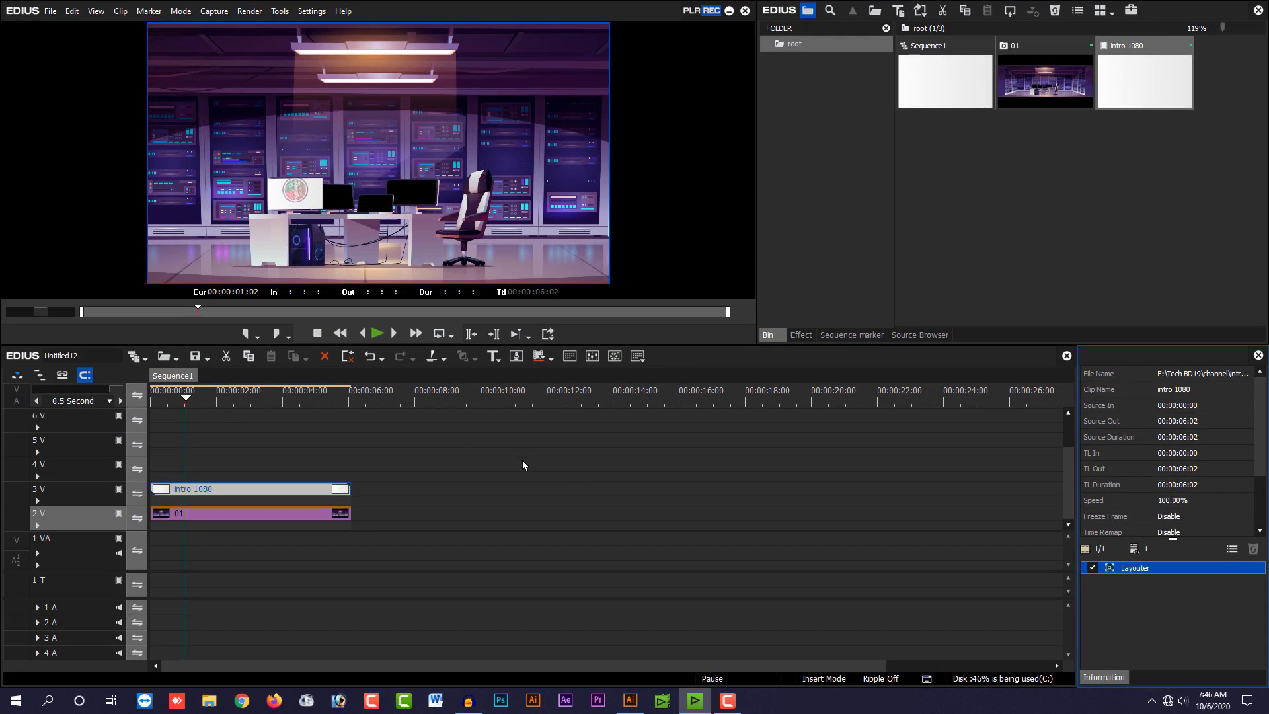
double_click(385, 199)
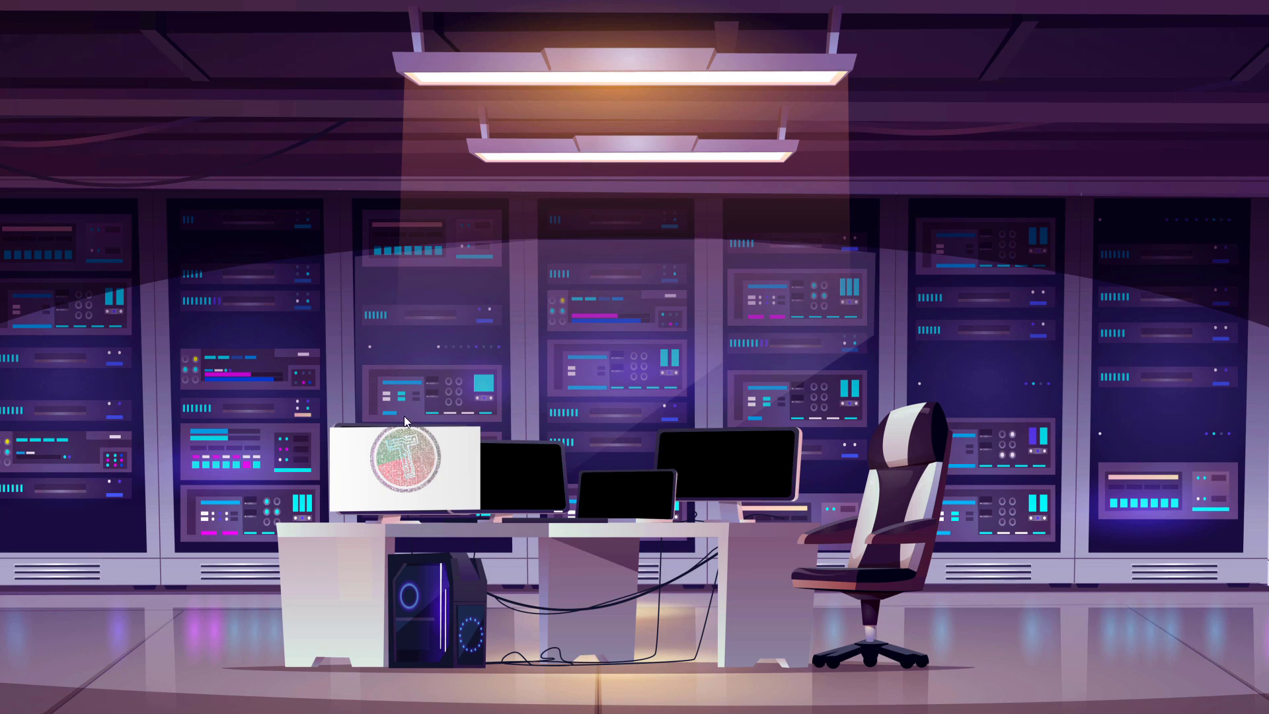
key(Escape)
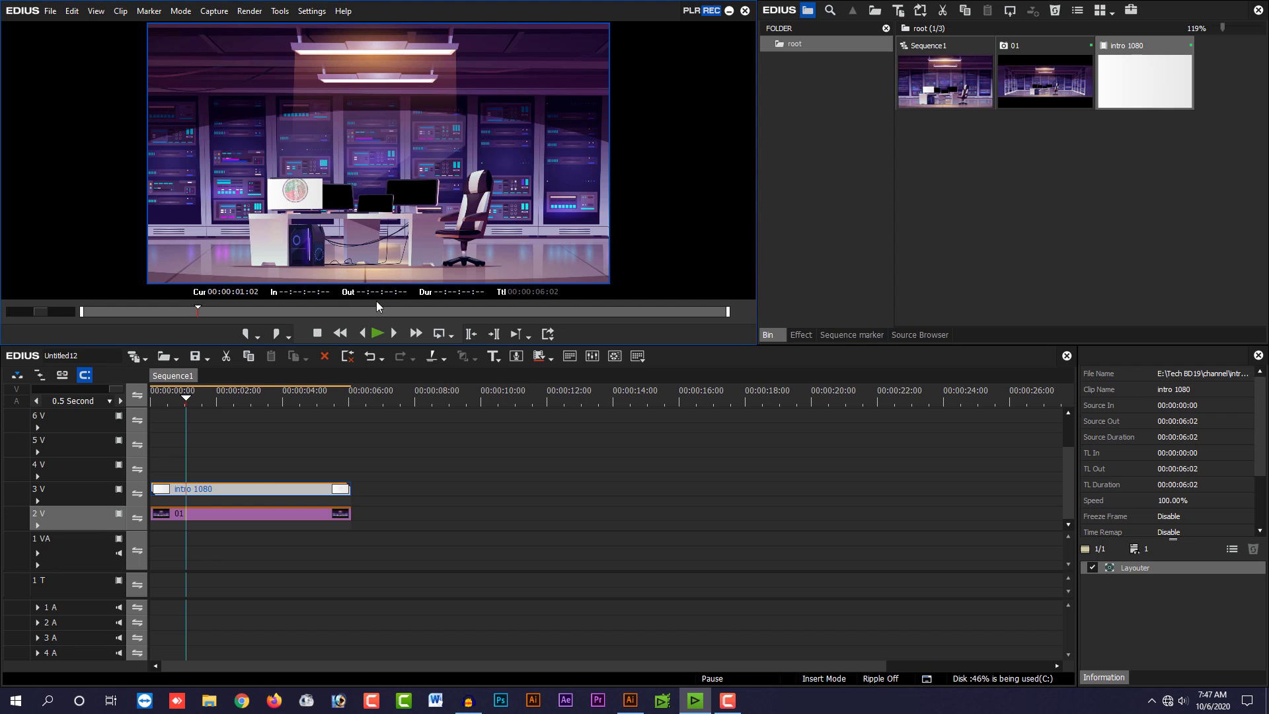
Step: Hide the video of the 3 V track and clear the clip selection in the bin
click(119, 489)
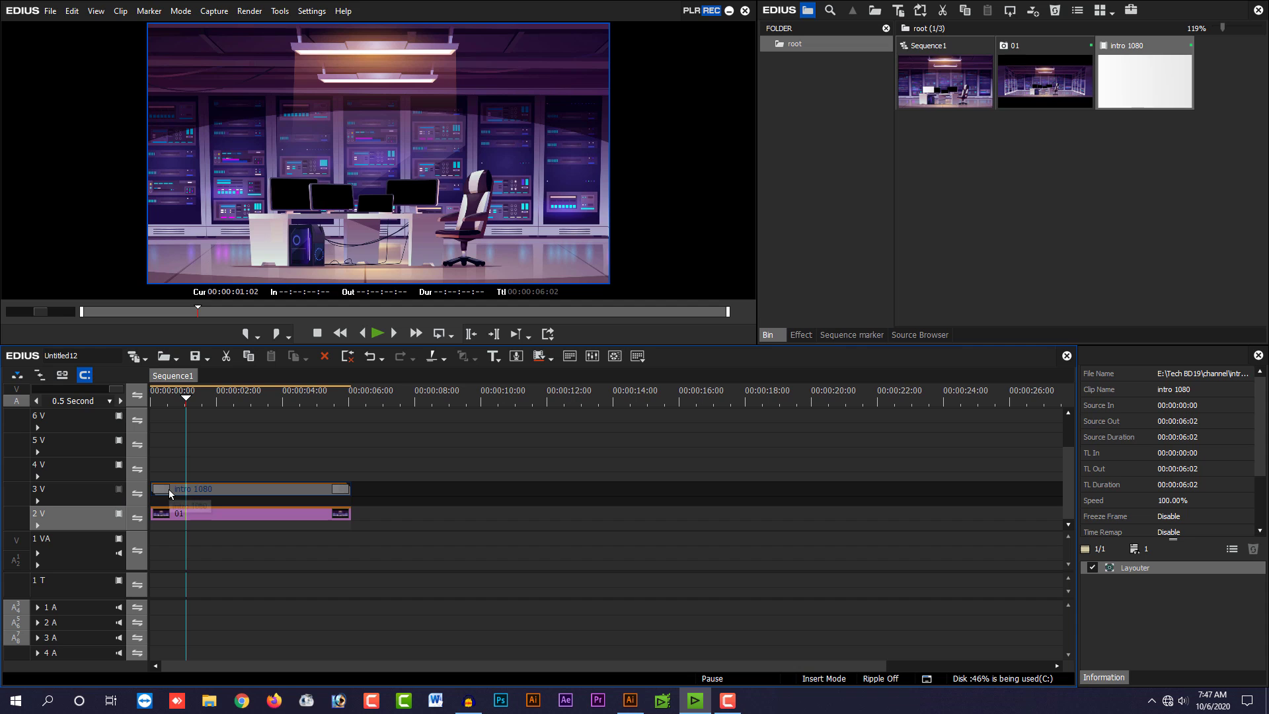
click(1225, 40)
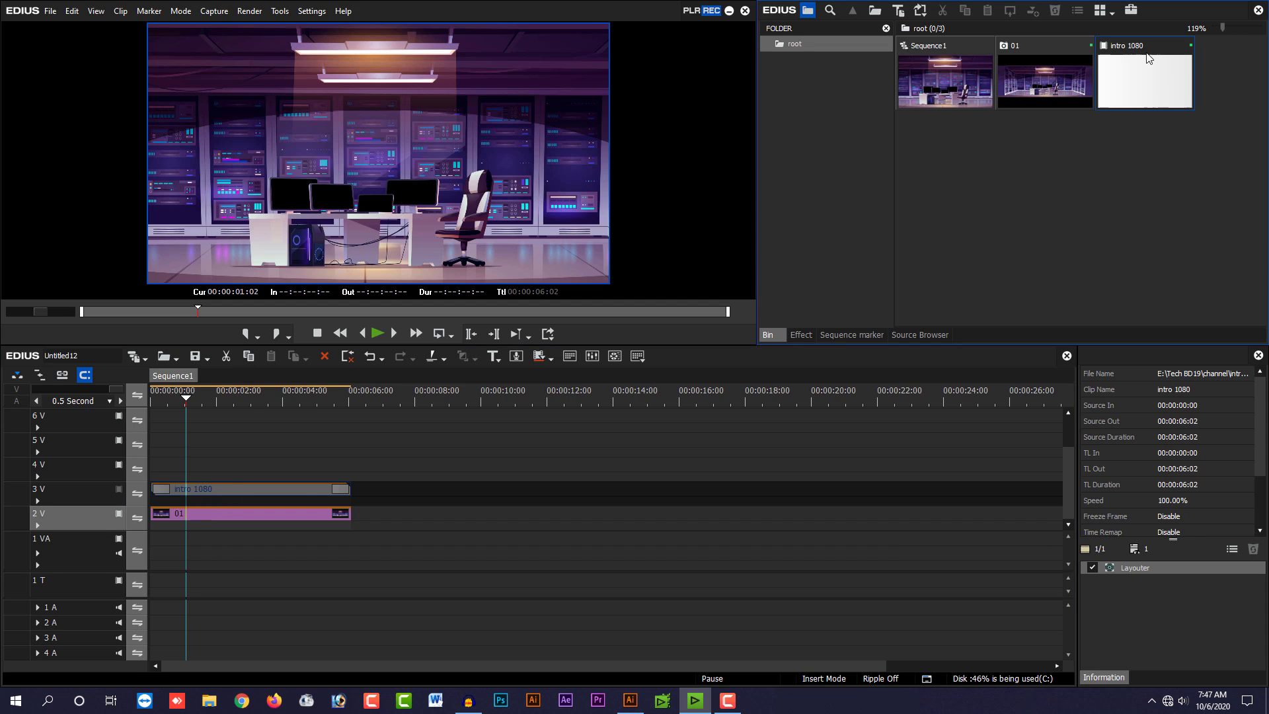
Step: Add the intro 1080 clip to the start of the 4 V track and shrink it in its layout to about 23.10 %
drag(1136, 74, 76, 459)
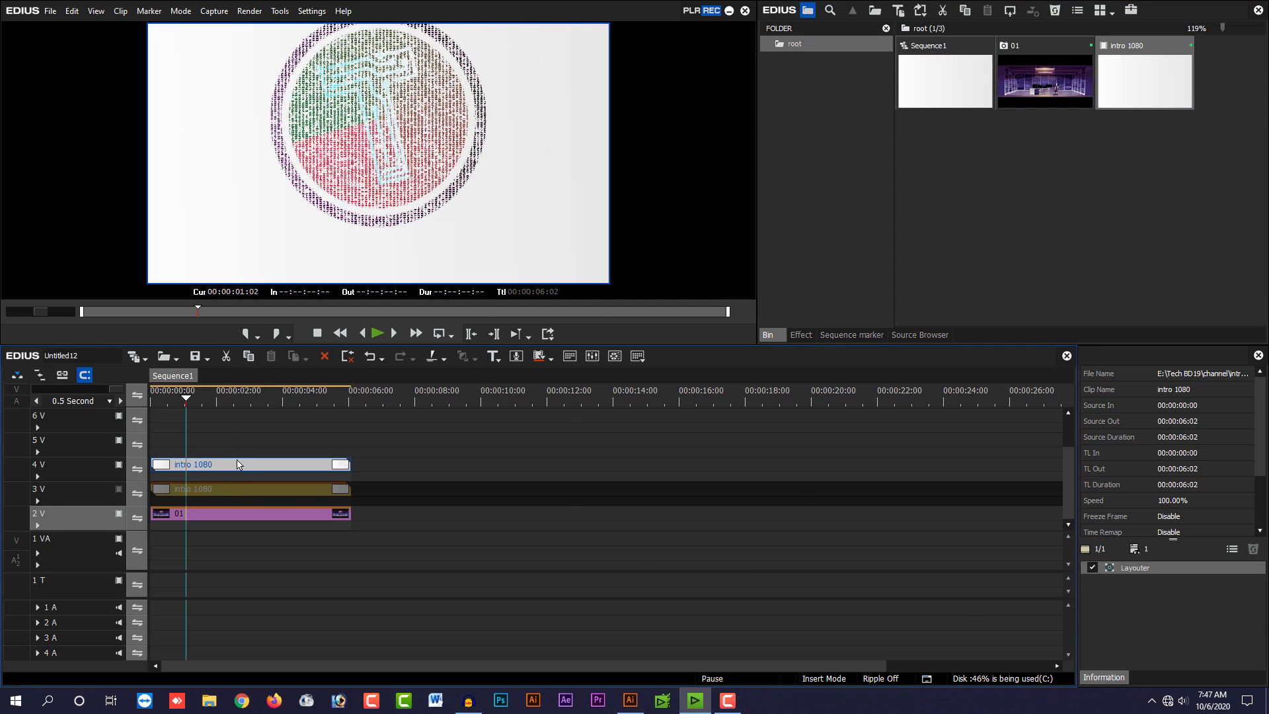
double_click(1145, 569)
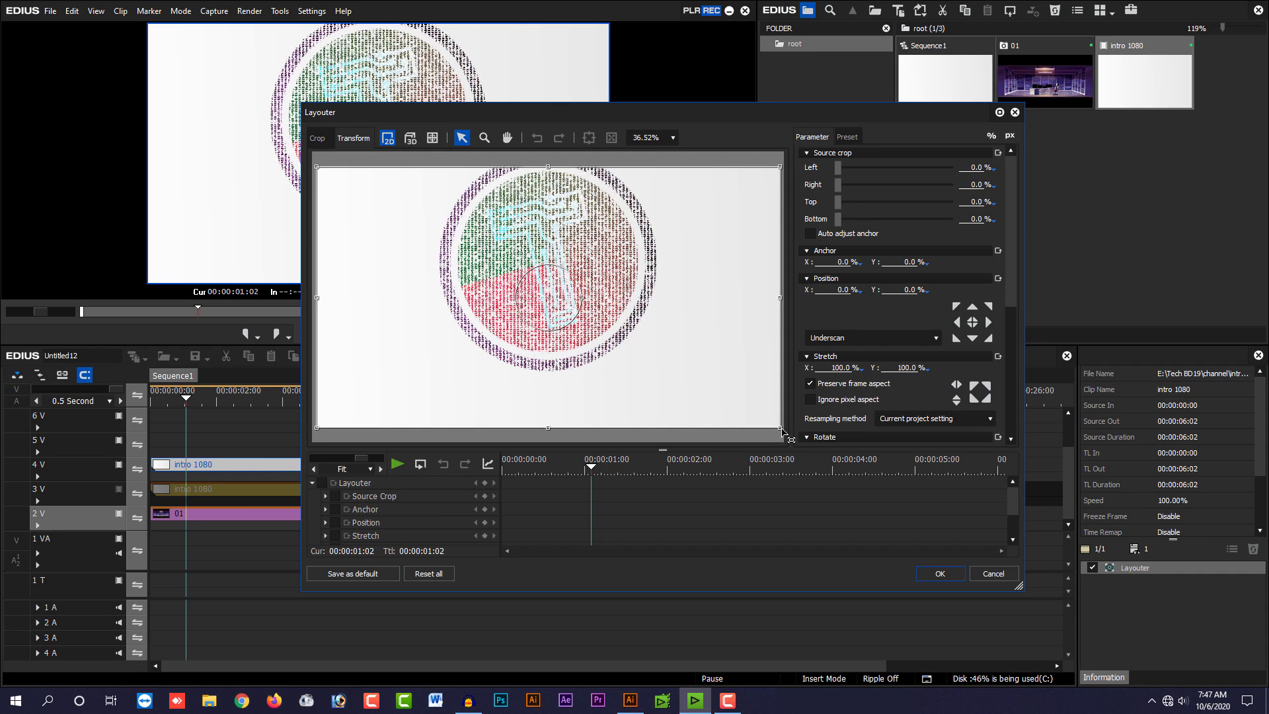
drag(780, 428, 584, 342)
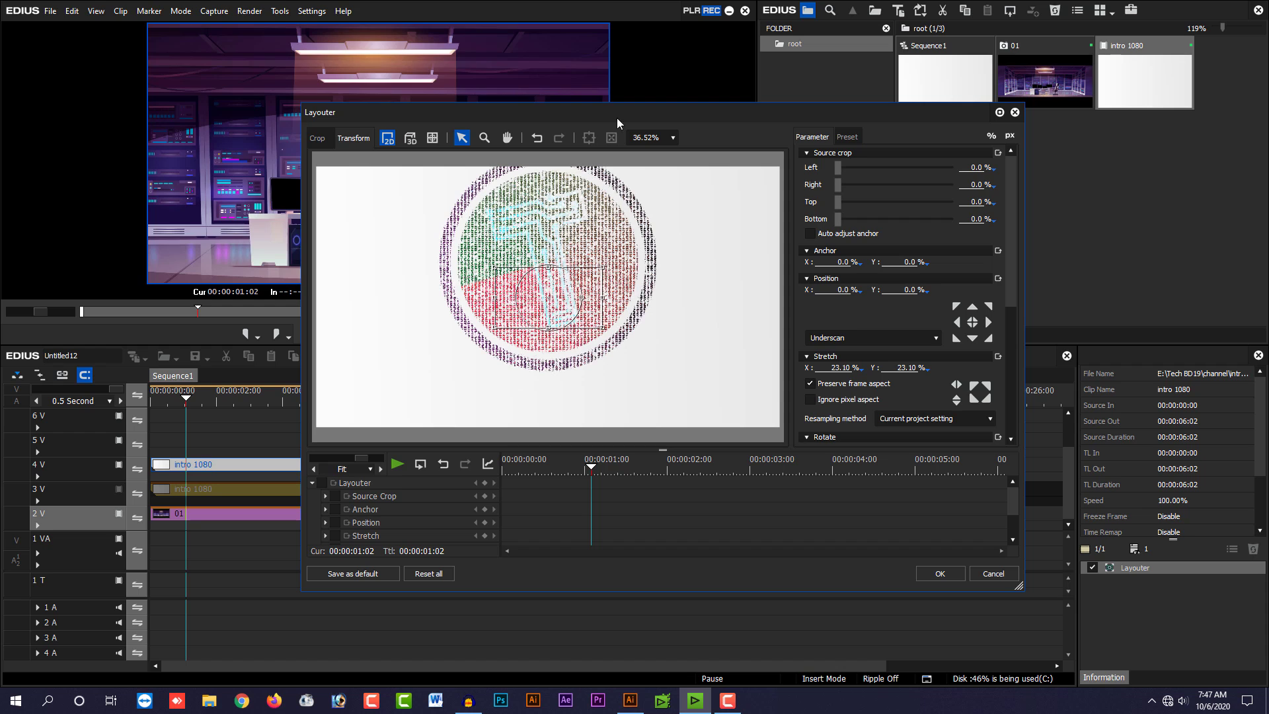
Step: Position the intro clip over the second monitor from the left at about X -10.10 %, Y 16.60 % and shrink it to about 8.70 %
click(673, 138)
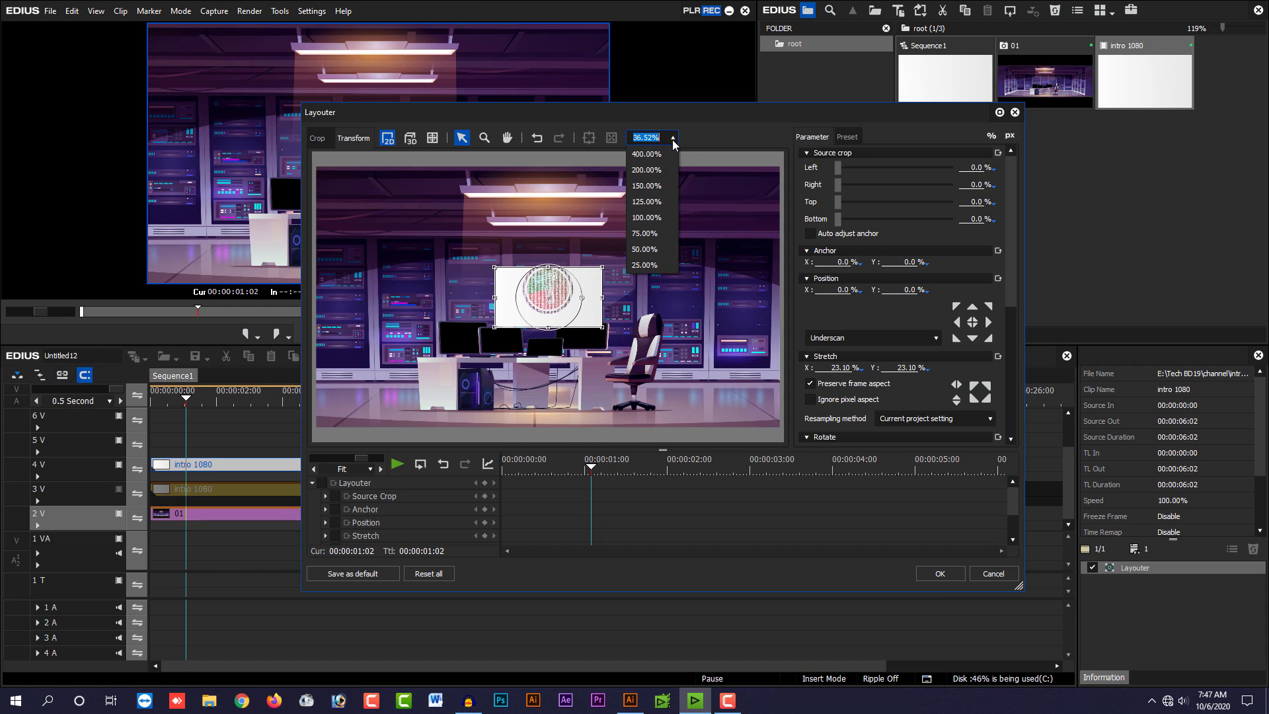
click(653, 199)
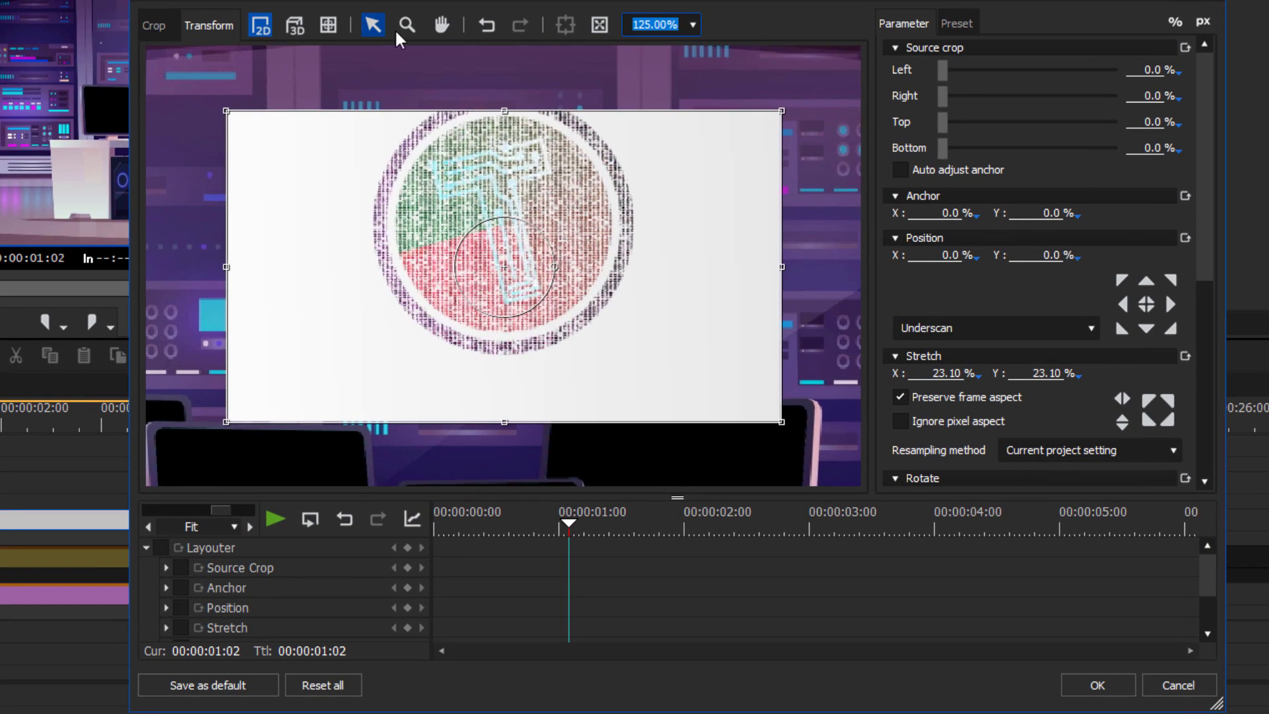
click(507, 138)
drag(255, 373, 448, 156)
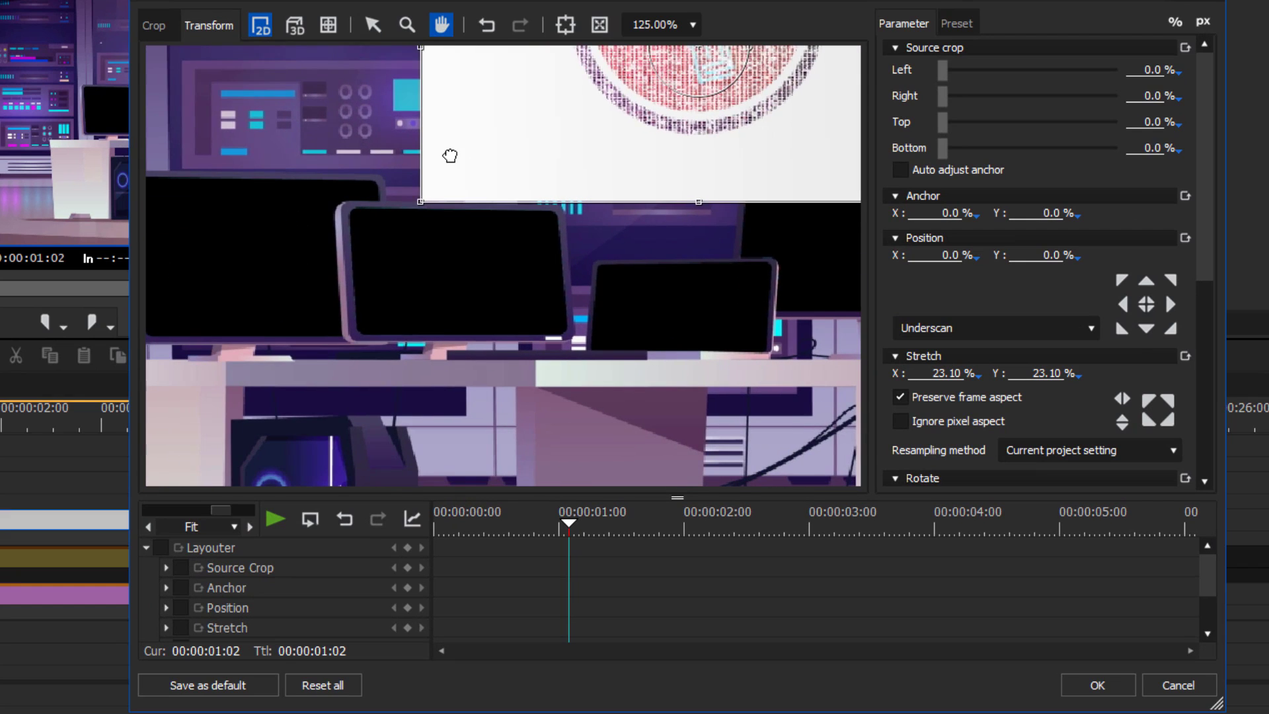
click(372, 26)
drag(644, 112, 462, 300)
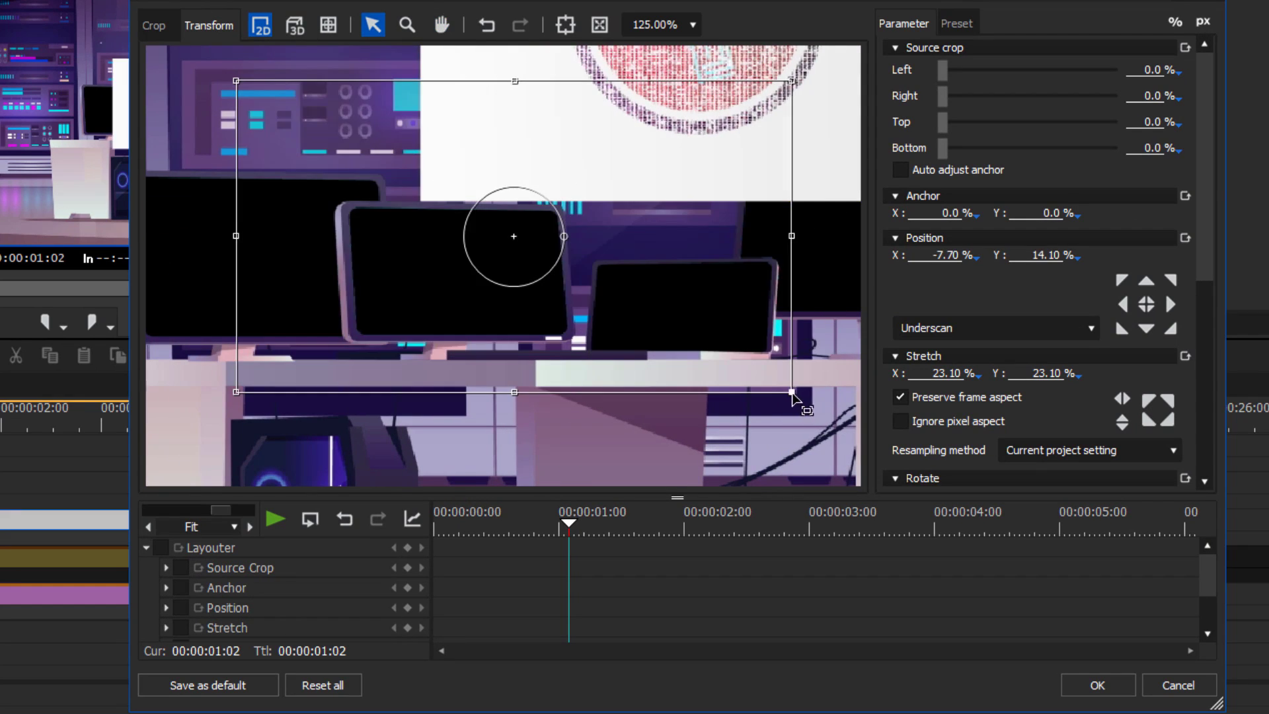
drag(792, 392, 532, 294)
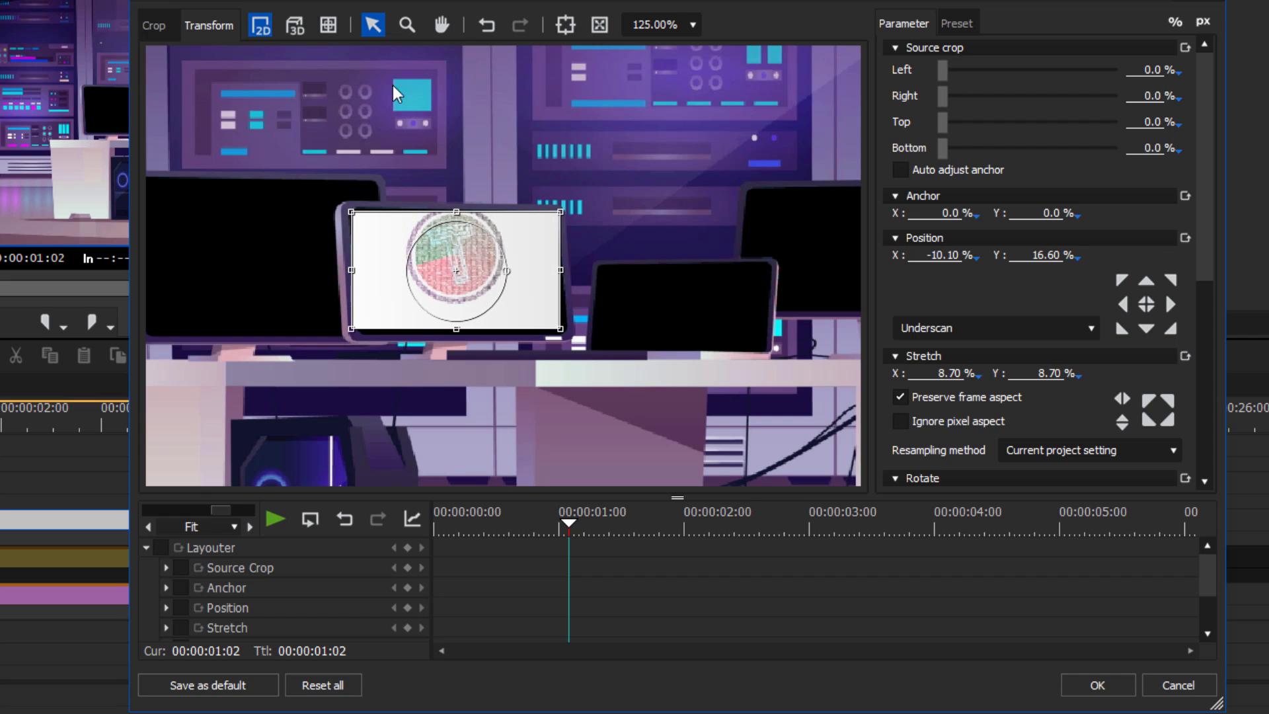
Step: Tilt the intro clip in 3D mode to match the second monitor's angle, enlarge it to about 9.60 % and apply the layout
click(296, 27)
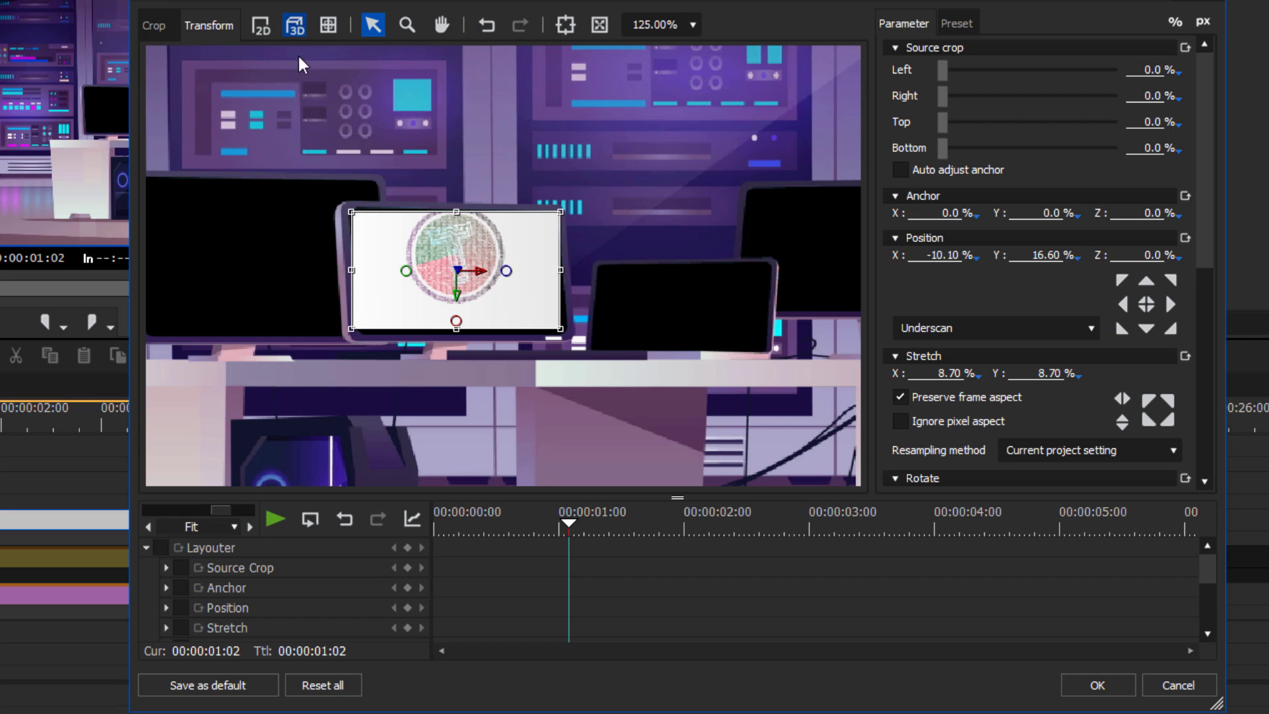
drag(393, 274, 368, 275)
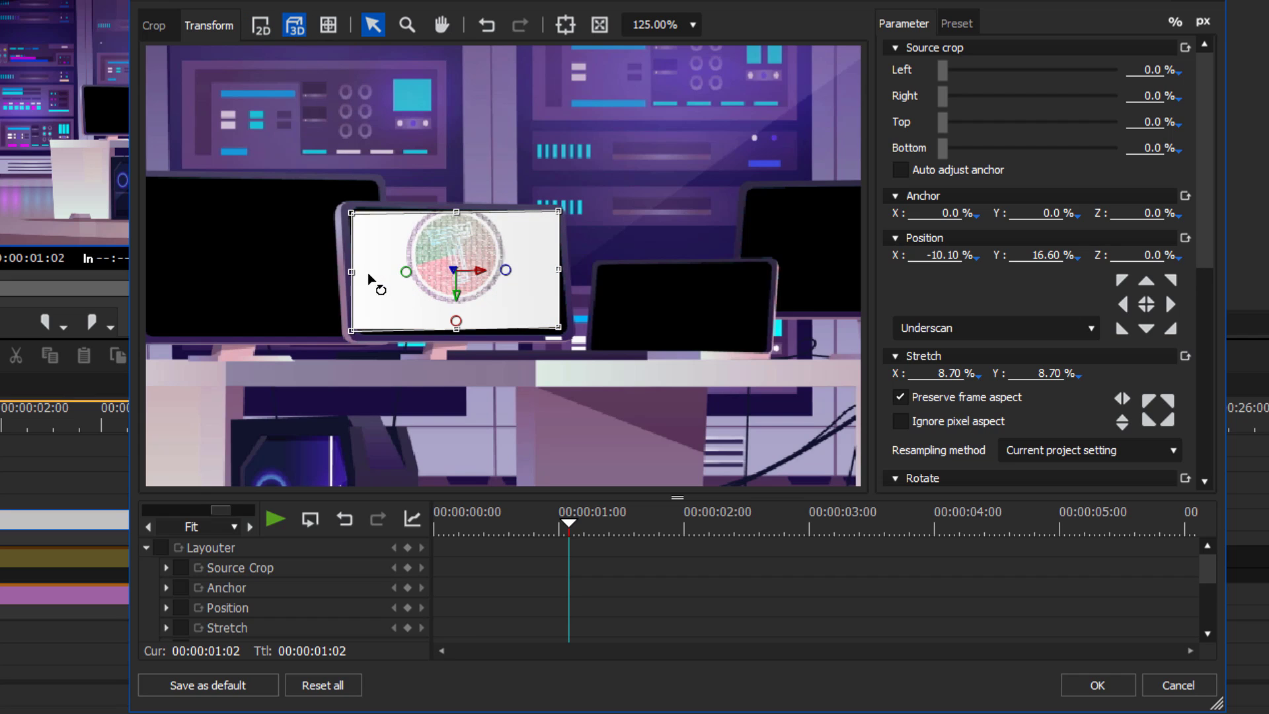
drag(456, 321, 460, 328)
drag(507, 271, 306, 268)
drag(505, 272, 522, 275)
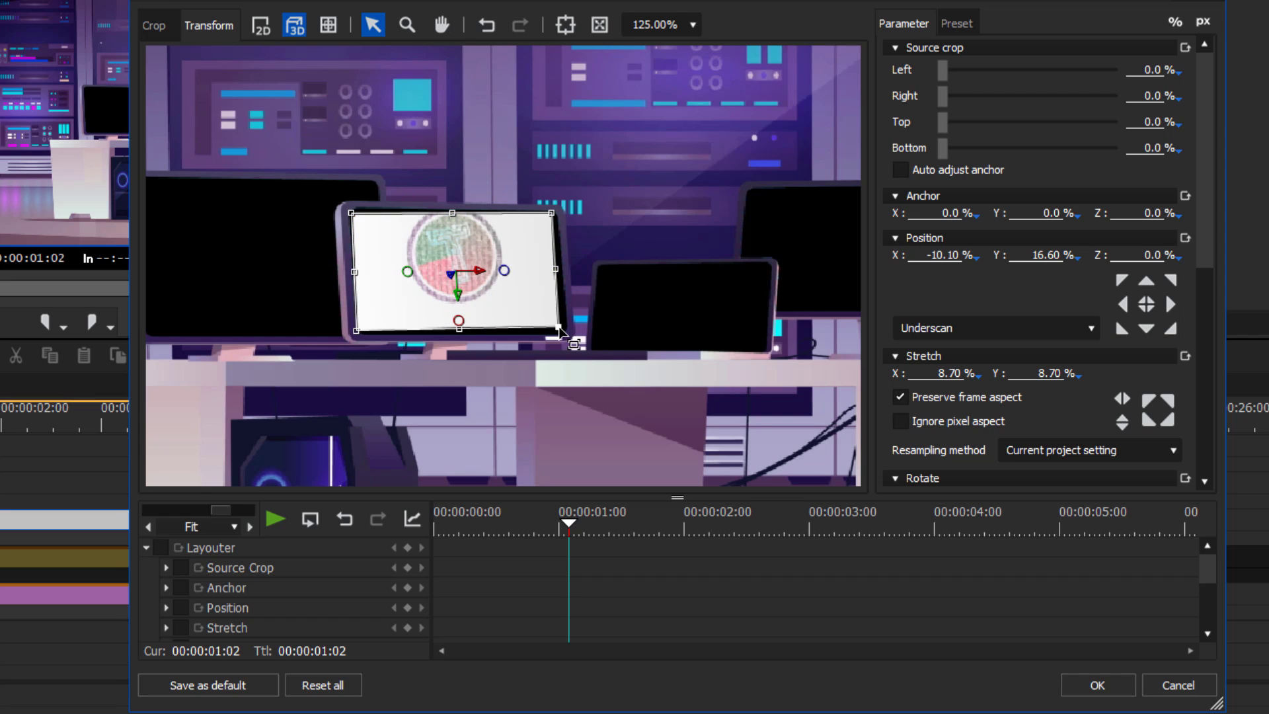
drag(559, 330, 568, 332)
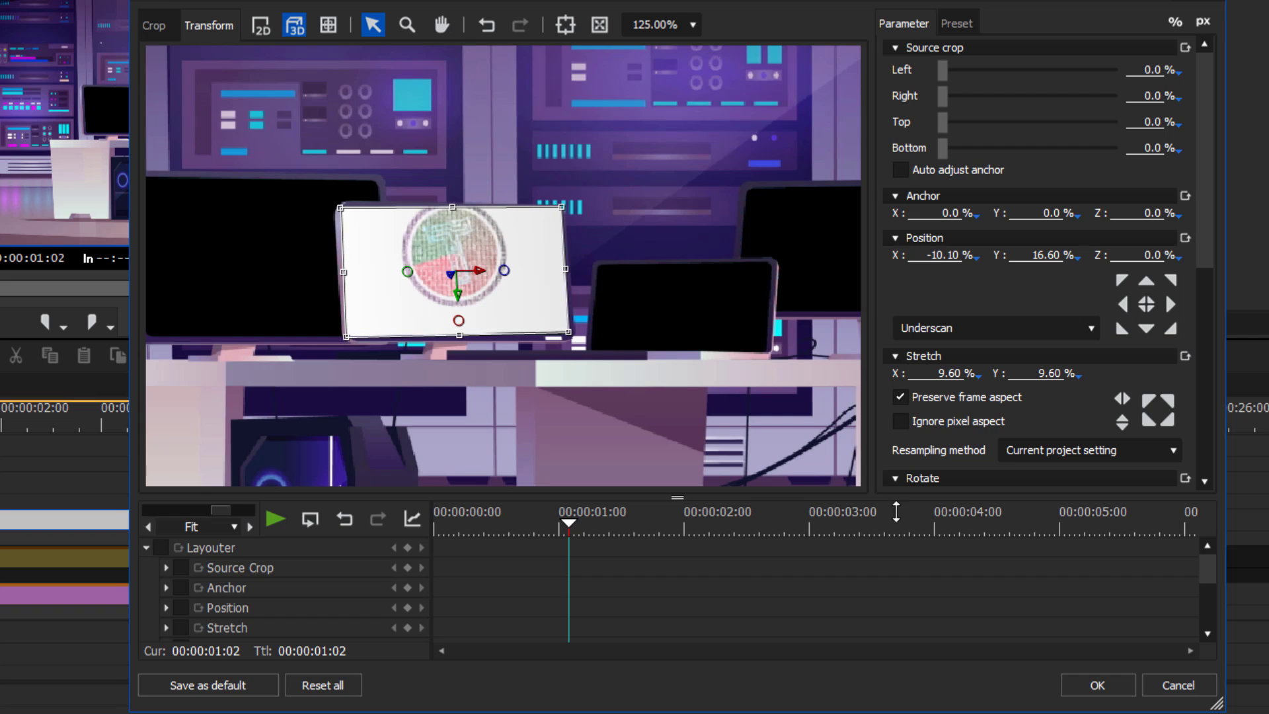
click(1093, 681)
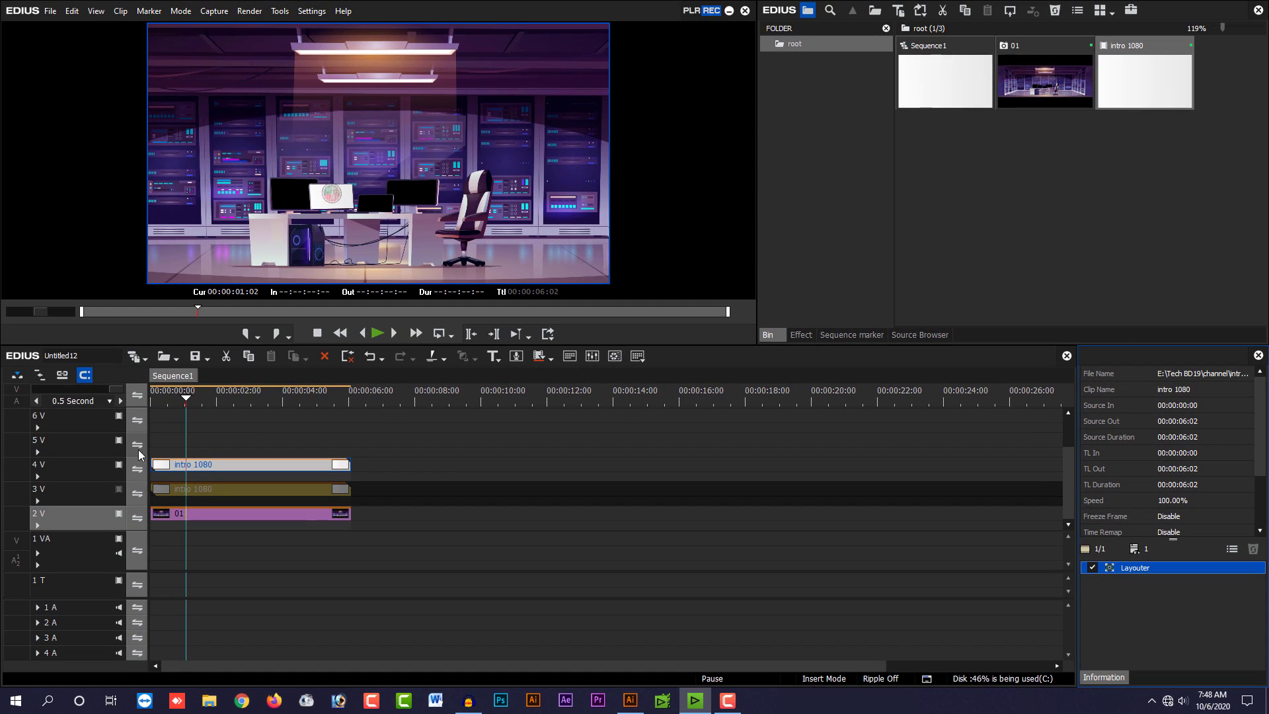
Step: Hide the video of the 4 V track and add the intro 1080 clip to the start of the 5 V track
click(175, 468)
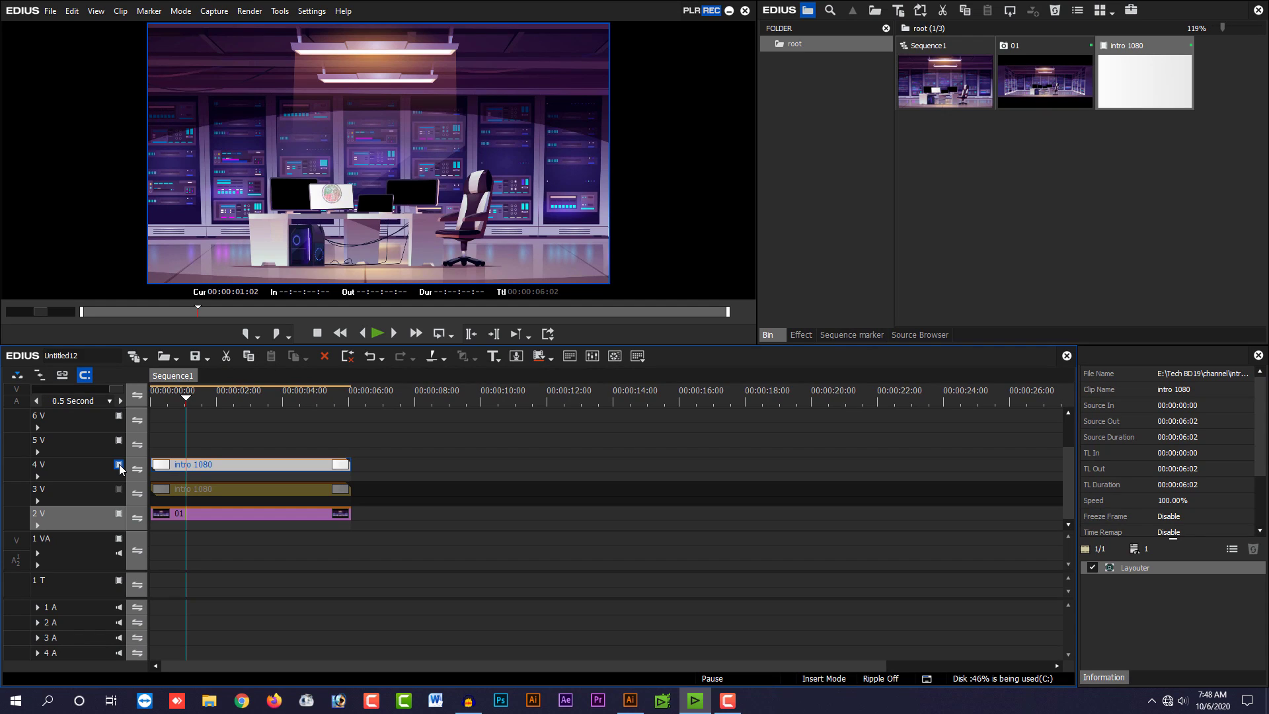
click(118, 465)
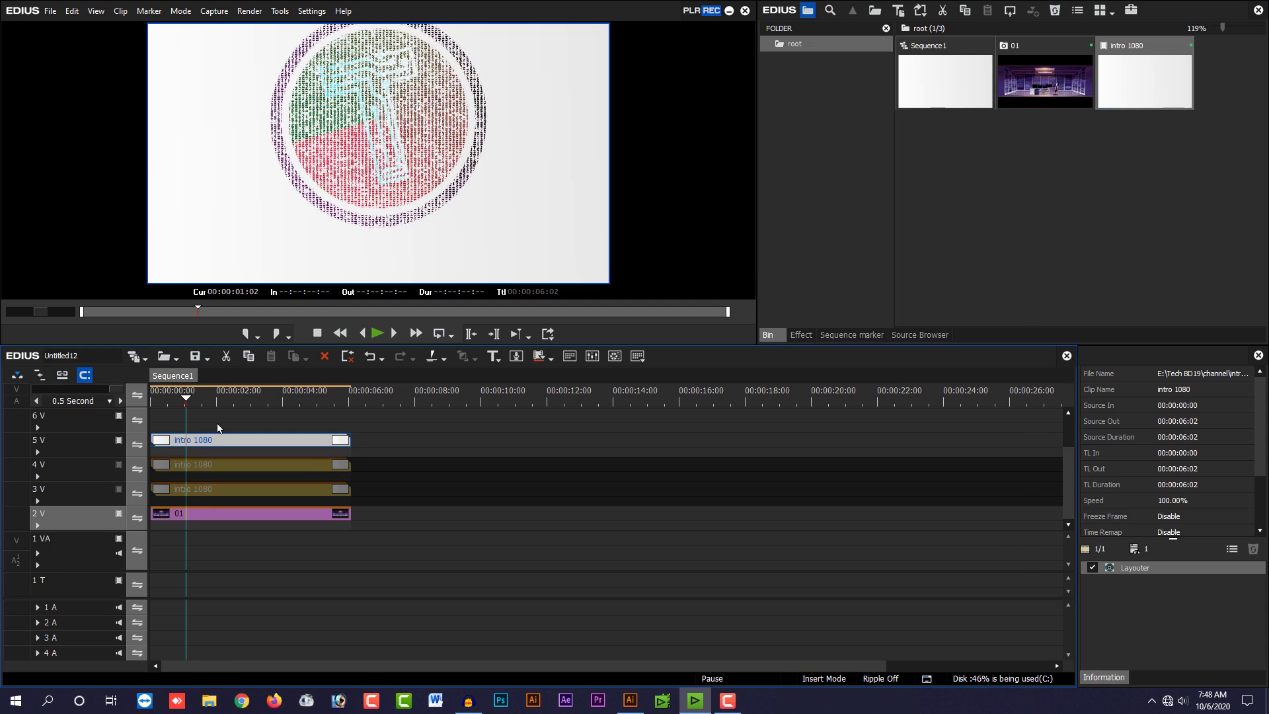
Step: Shrink the intro clip on the 5 V track in its layout and position it over the rightmost monitor
key(F7)
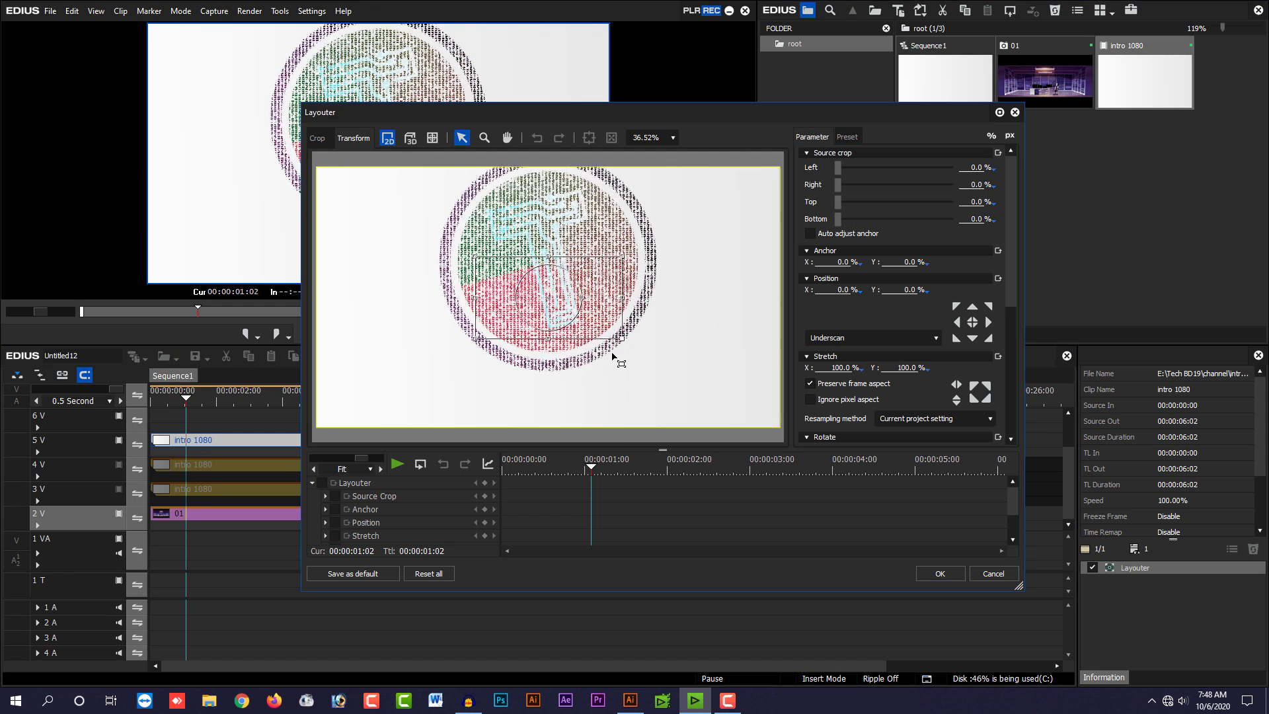
drag(730, 378, 633, 363)
click(508, 137)
click(462, 137)
drag(726, 371, 672, 341)
mouse_move(644, 317)
mouse_down()
mouse_move(702, 309)
mouse_move(718, 337)
mouse_move(637, 302)
mouse_up()
Step: Rotate the intro clip in 3D mode to match the rightmost monitor, size it to about 10.60 % and apply the layout
click(410, 137)
drag(711, 339, 729, 349)
drag(652, 306, 652, 309)
drag(640, 352, 654, 335)
drag(637, 333, 639, 327)
drag(670, 302, 683, 308)
drag(606, 297, 602, 299)
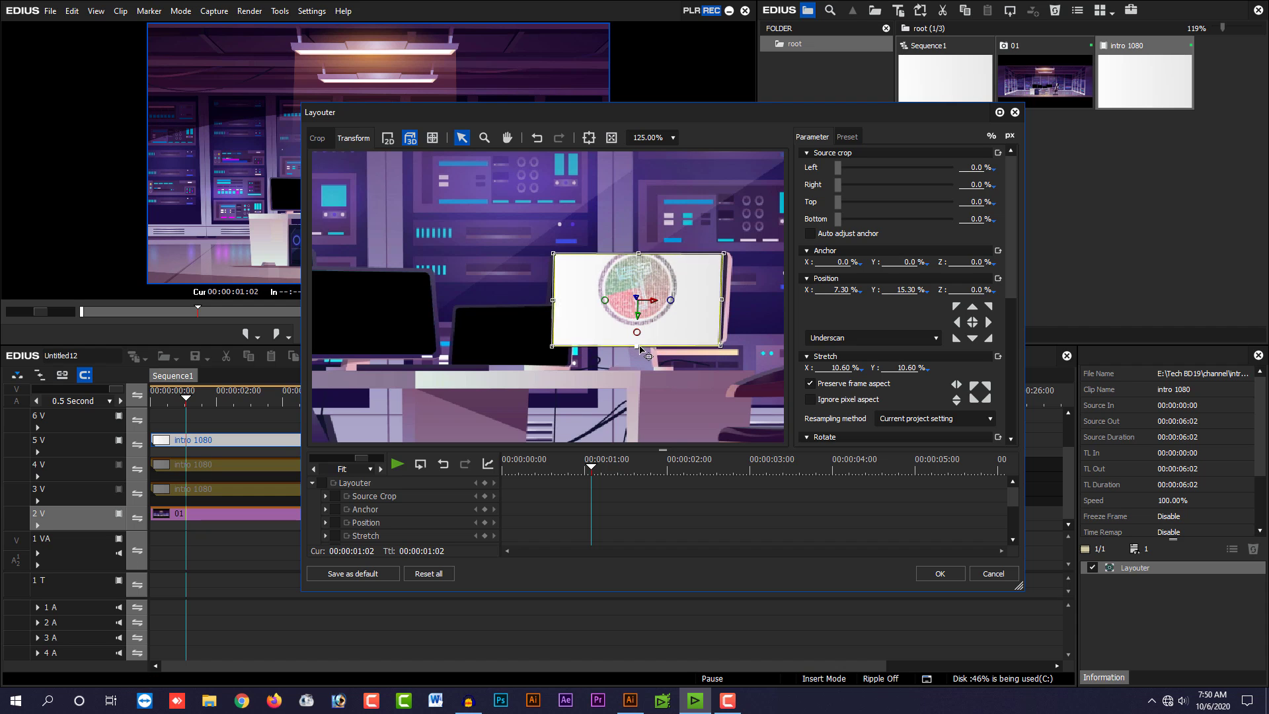
drag(720, 354, 723, 358)
click(943, 576)
Step: Hide the video of the 5 V track and add the intro 1080 clip to the start of the 6 V track
click(119, 441)
drag(1145, 83, 159, 417)
Step: Shrink the 6 V intro clip to about 6.60 % and position it over the smallest monitor at about X -0.80 %, Y 19.10 %
double_click(1162, 568)
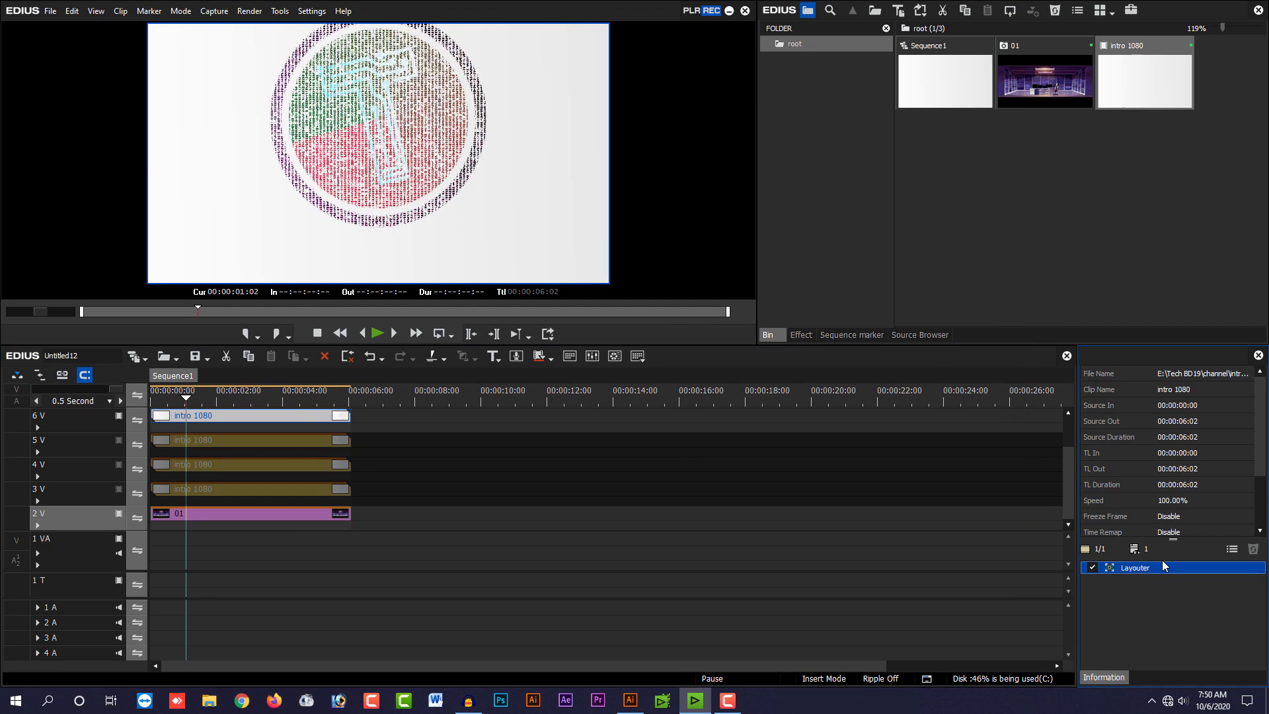
drag(780, 427, 496, 189)
click(673, 137)
click(657, 201)
click(508, 138)
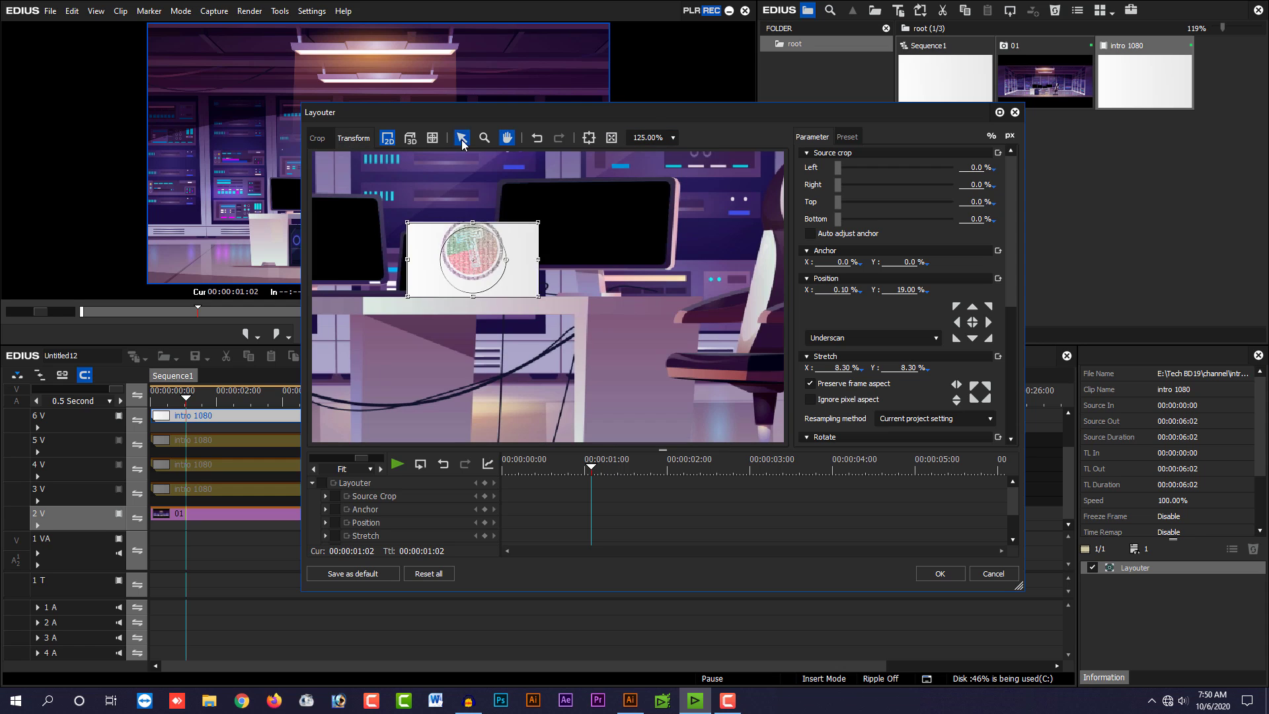
click(462, 137)
drag(536, 294, 502, 280)
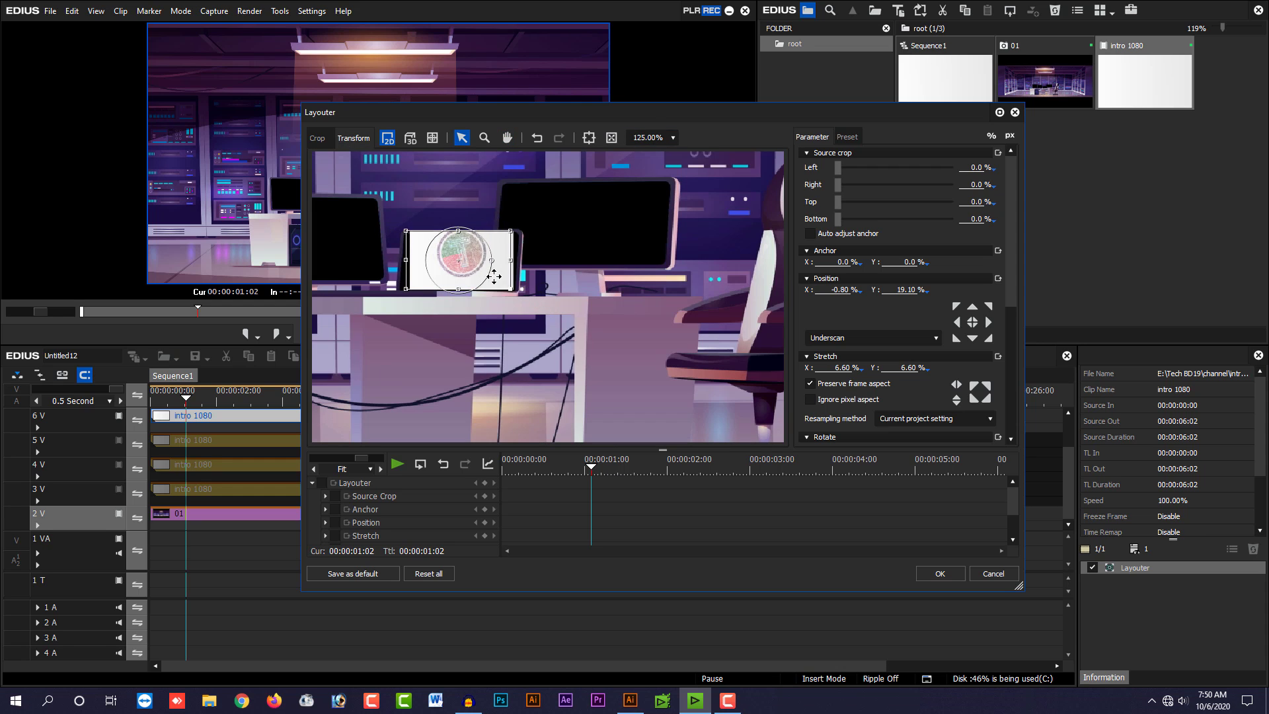
Step: Rotate the intro clip in 3D mode to match the smallest monitor, enlarge it to about 8.10 % and apply the layout
click(411, 138)
drag(426, 260, 521, 261)
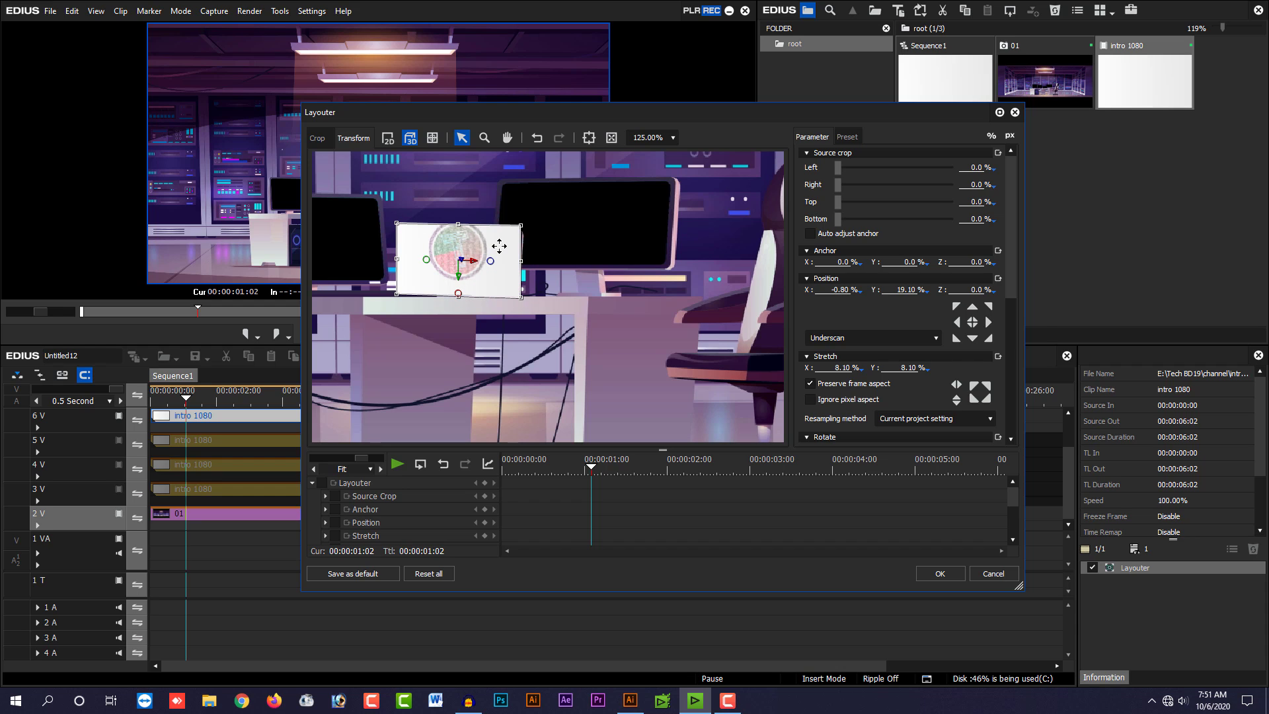
click(941, 571)
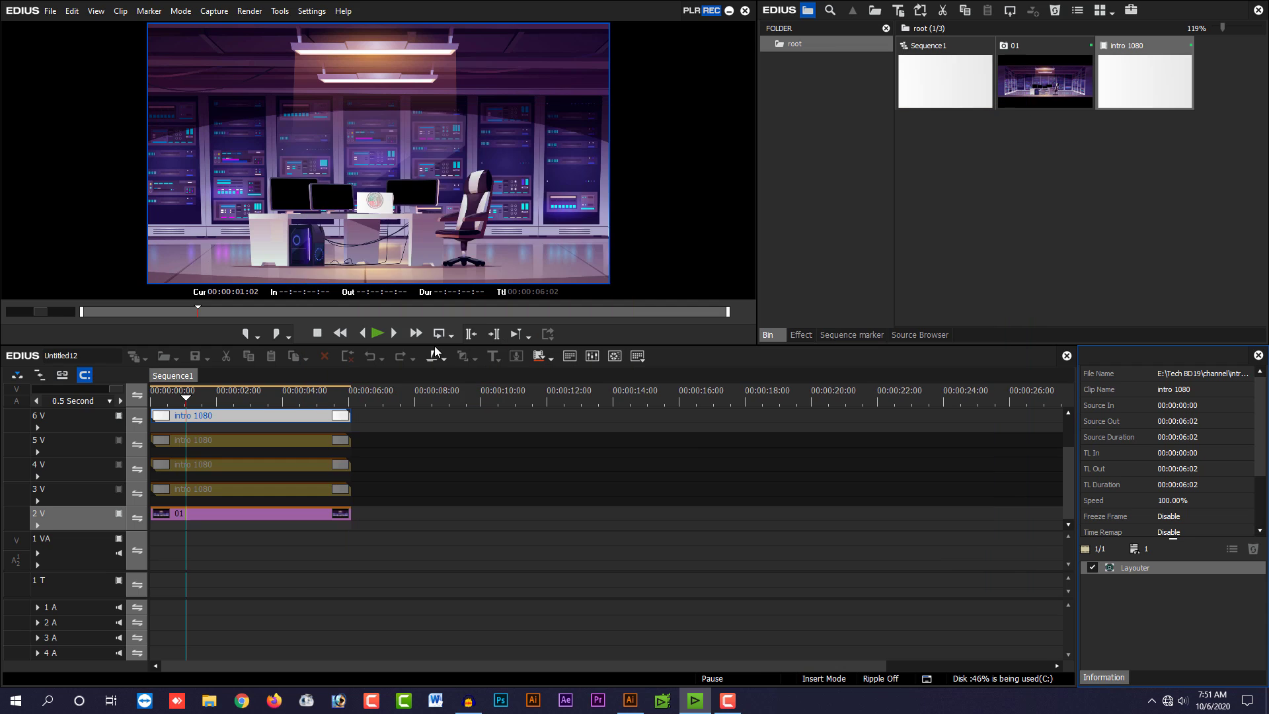
Step: Show the video of the 5 V, 4 V and 3 V tracks again and check the composite in full screen
click(185, 415)
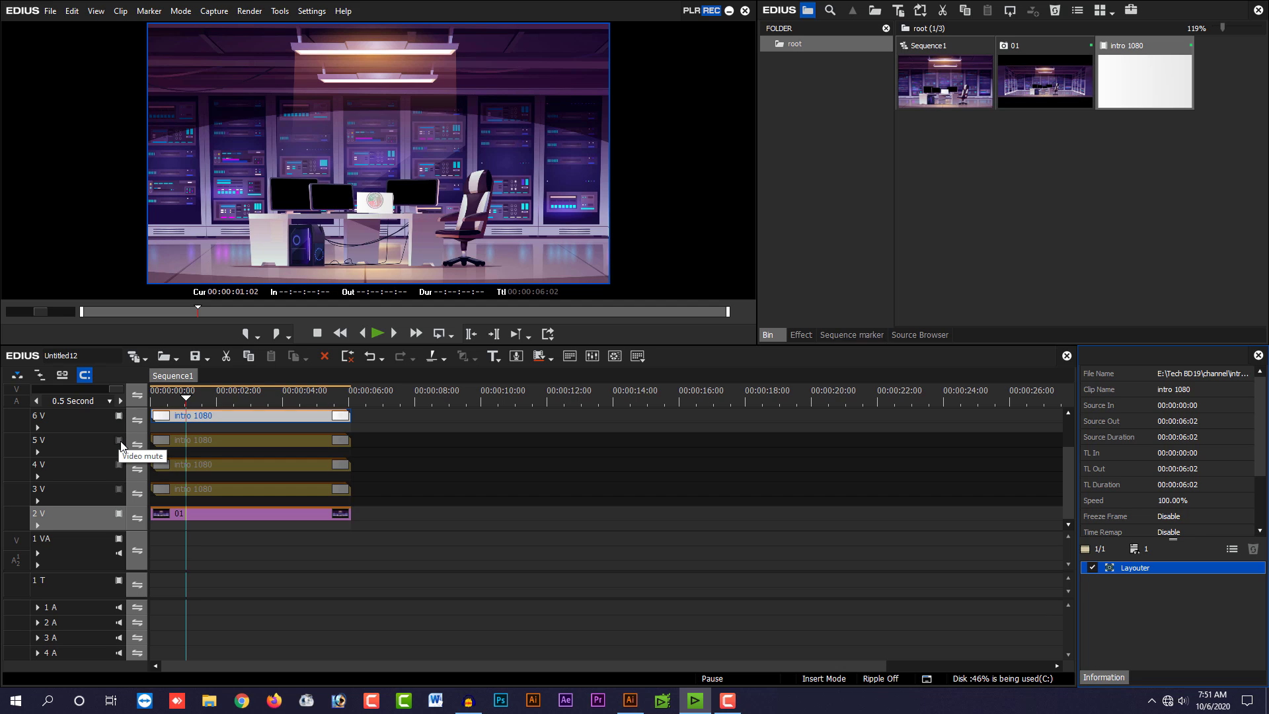
click(120, 440)
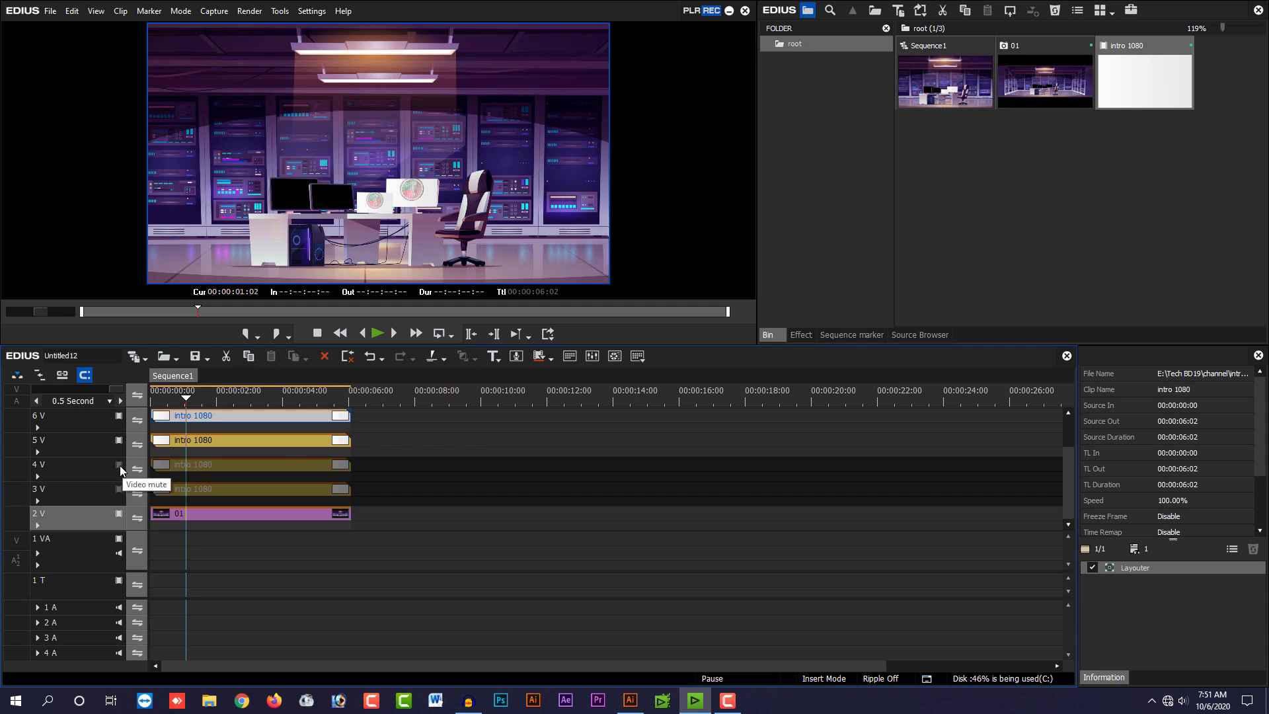
click(121, 465)
click(119, 489)
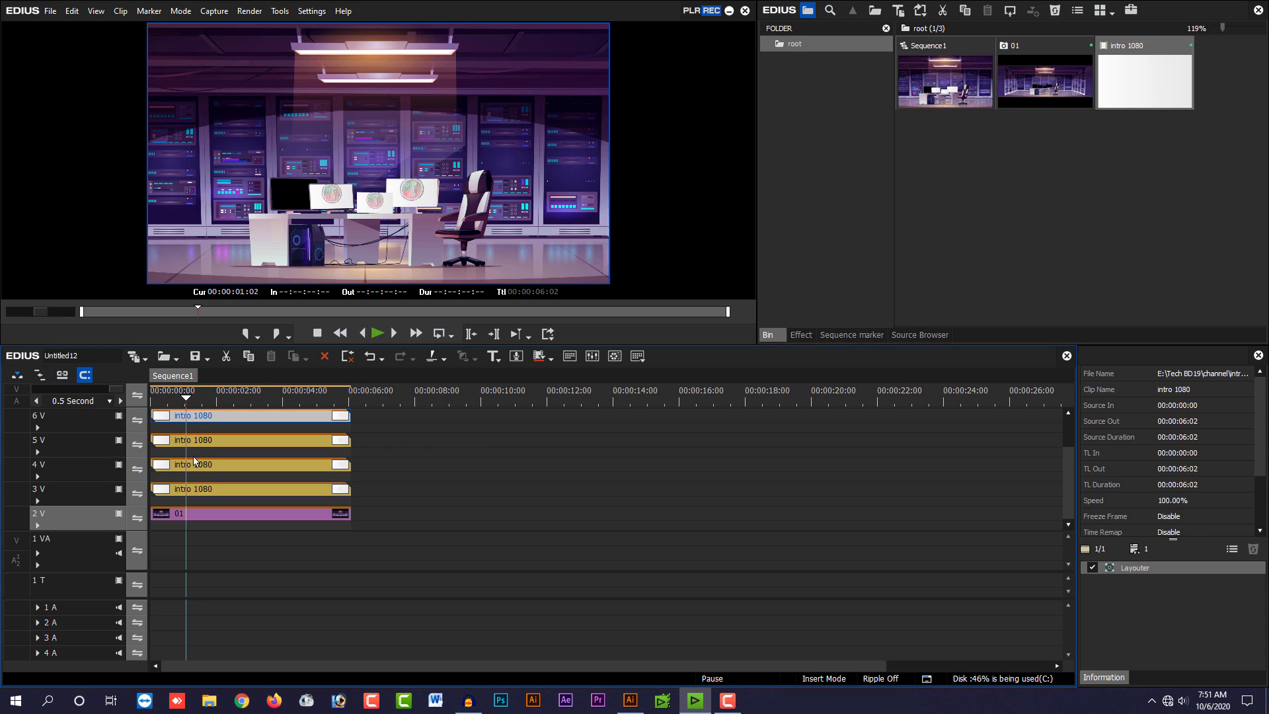
double_click(387, 187)
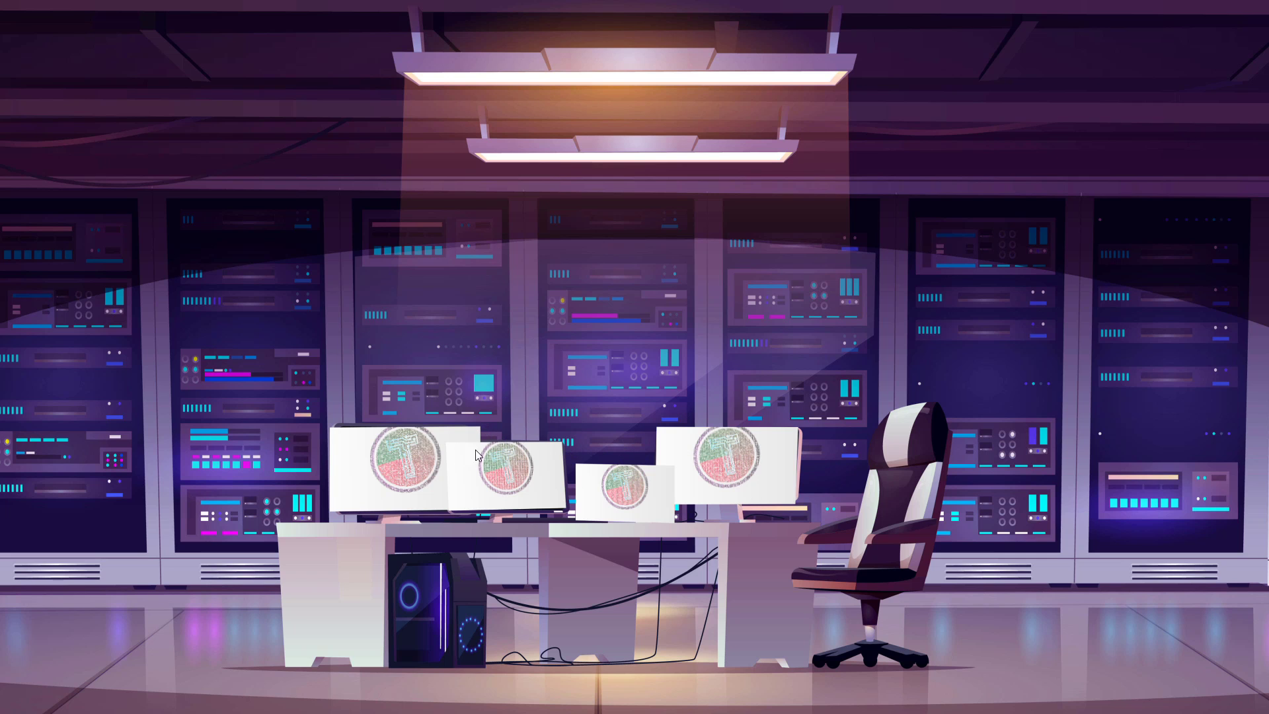
key(Escape)
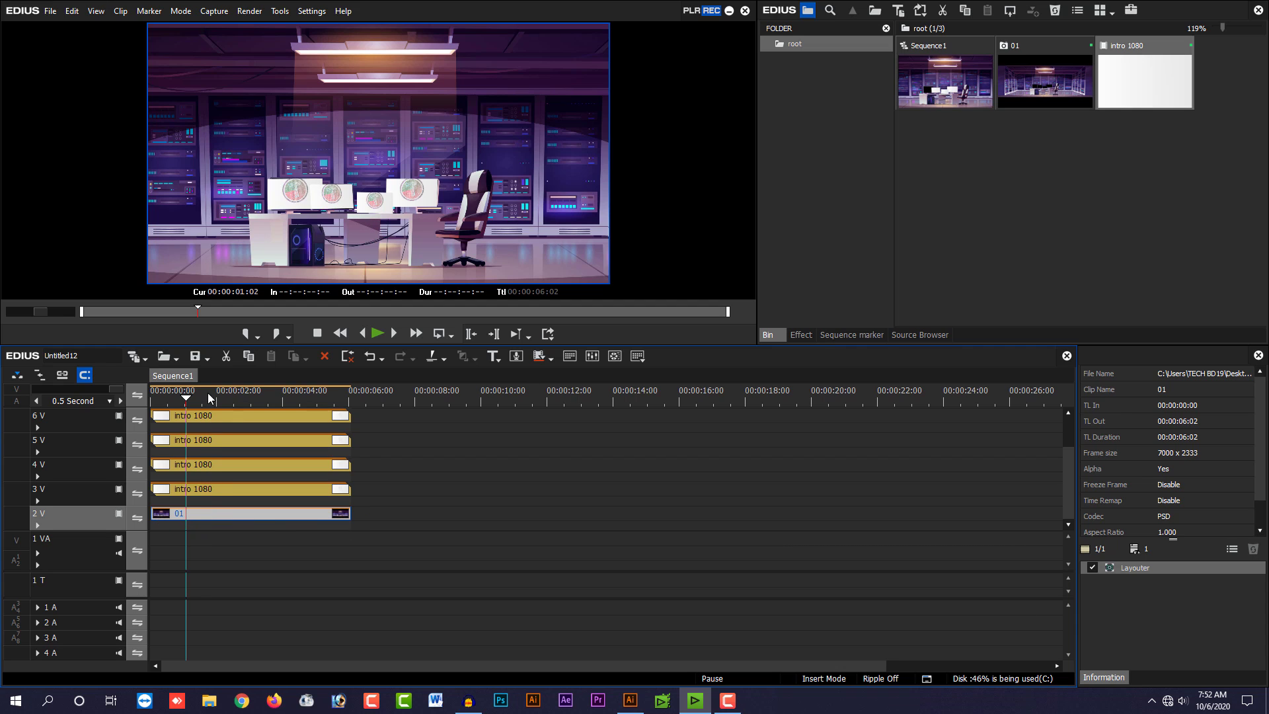
Step: Move the background clip 01 from the 2 V track to 7 V above the intro clips and check playback in full screen
drag(1073, 514, 1072, 499)
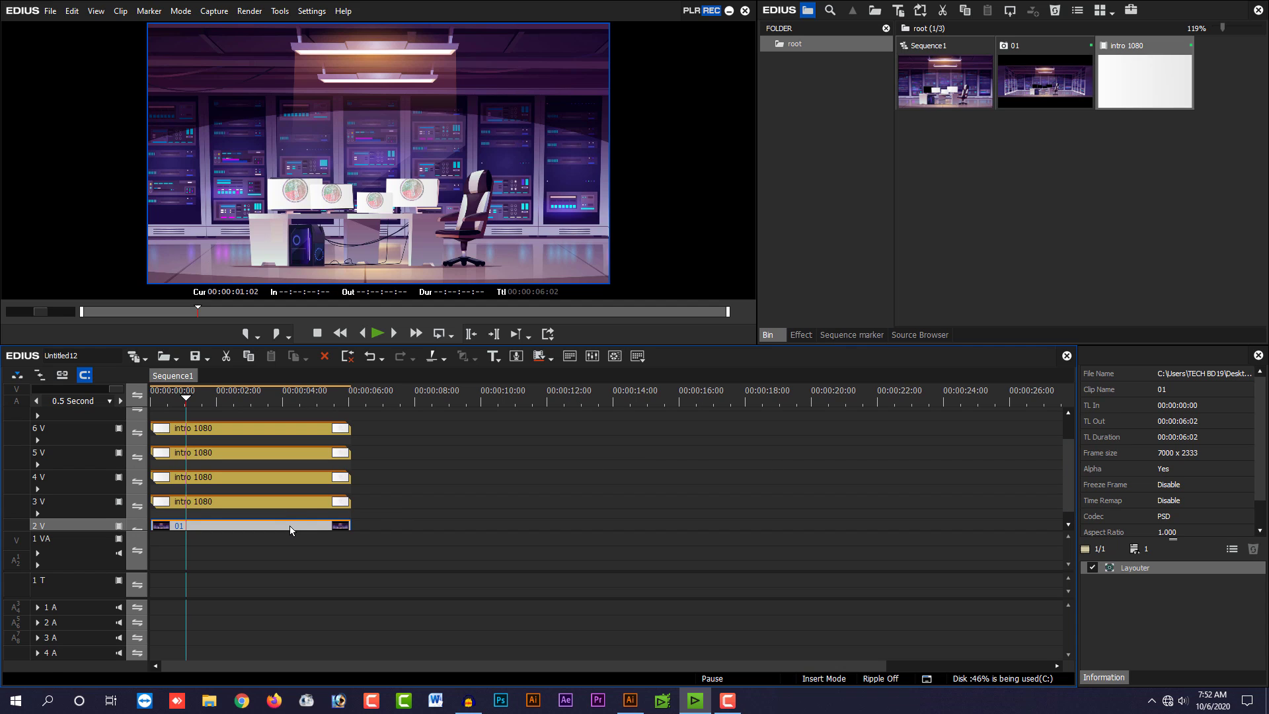
drag(290, 525, 287, 417)
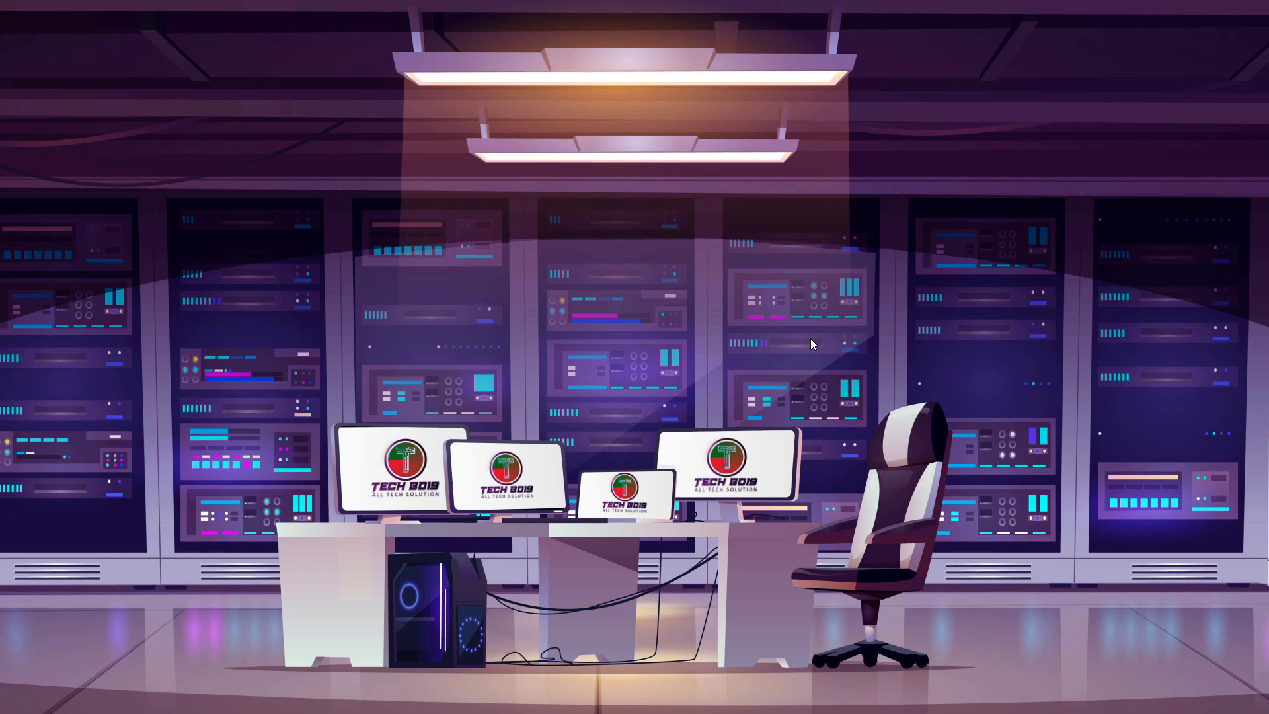
double_click(493, 294)
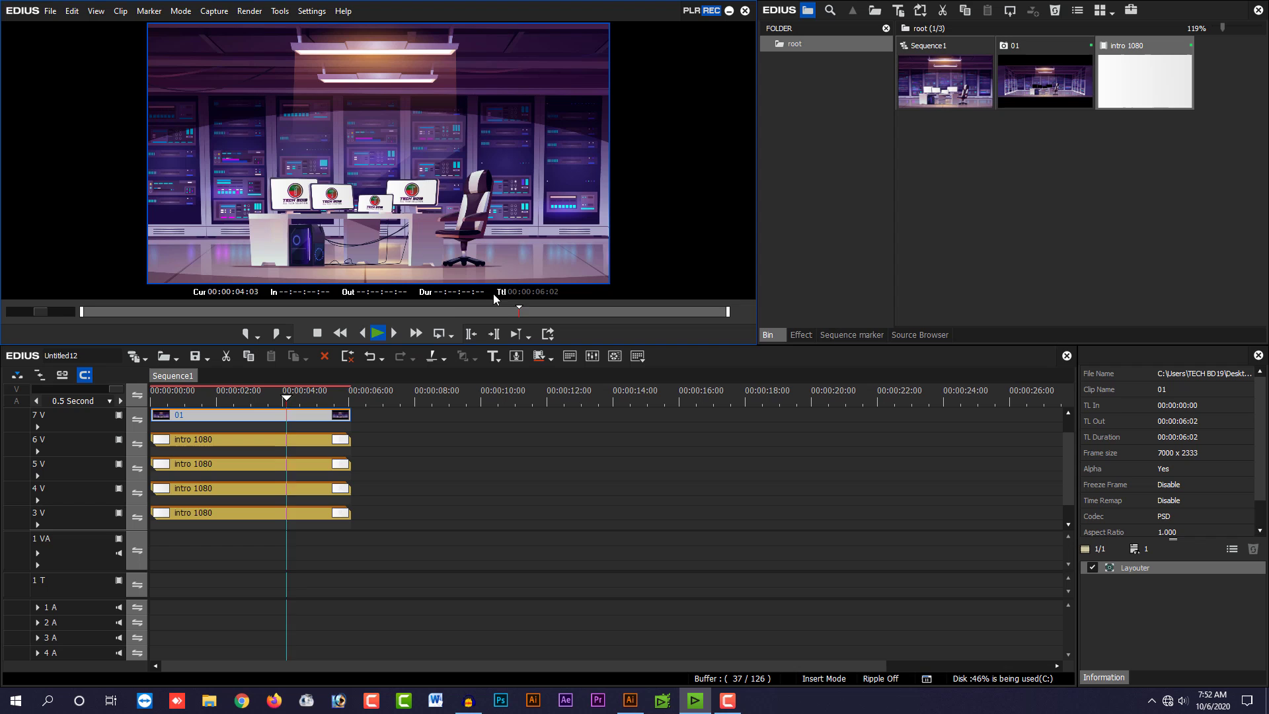
Step: Move clip 01 along the 7 V track past the intro clips to start at 00:00:06:11 and view it alone at 00:00:08:22
click(291, 411)
drag(324, 415, 526, 421)
click(443, 396)
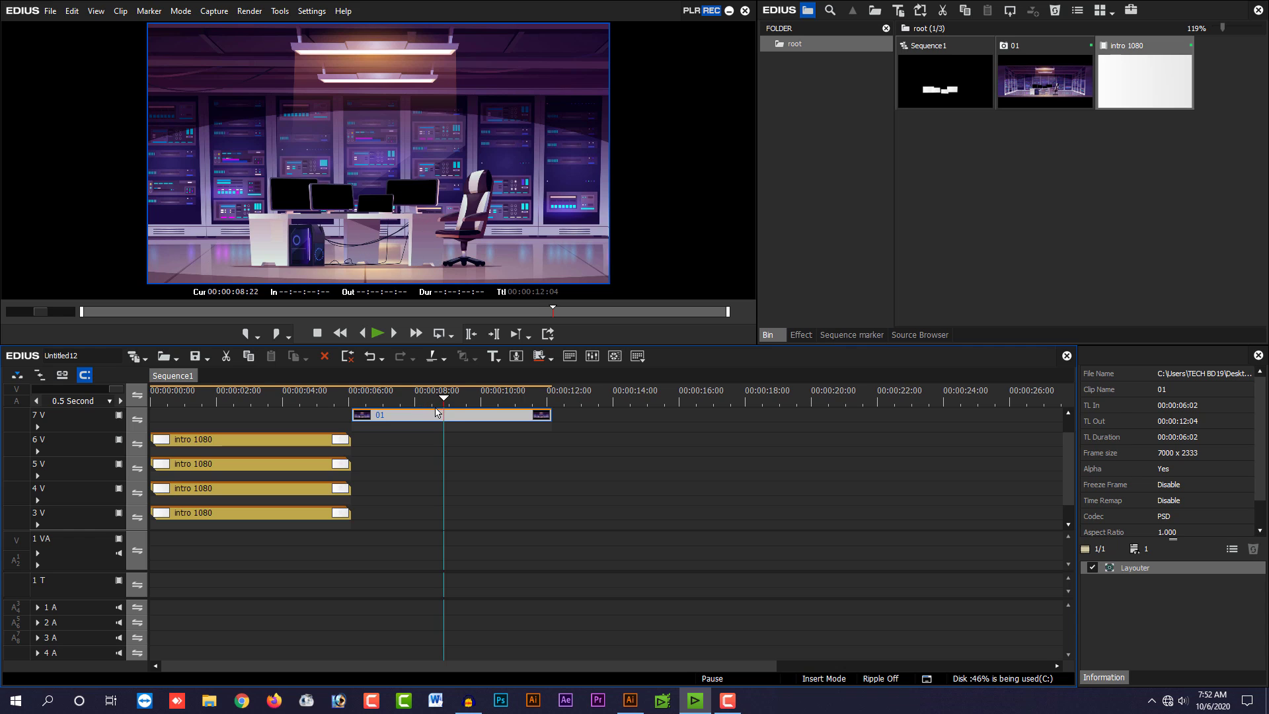
drag(442, 415, 455, 415)
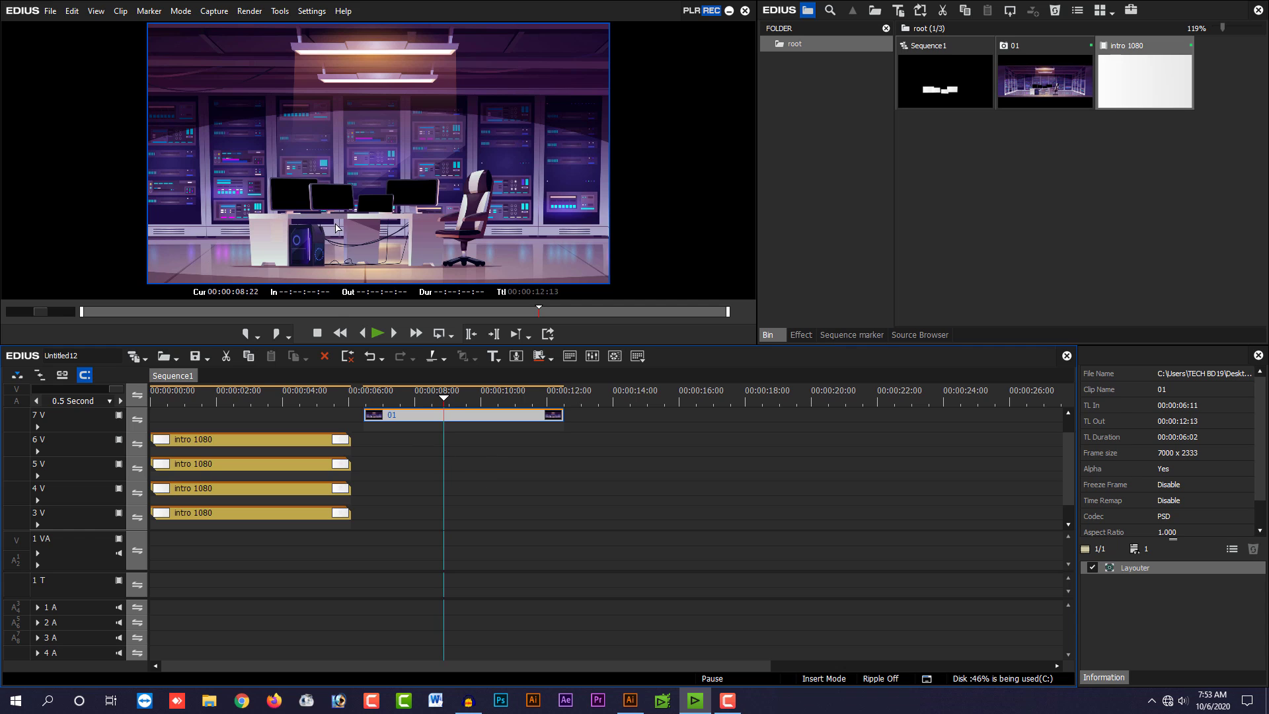
Step: Try the intro 1080 clip on the 6 V track beneath clip 01 from about 00:00:06:18 and delete it again
drag(1150, 87, 374, 442)
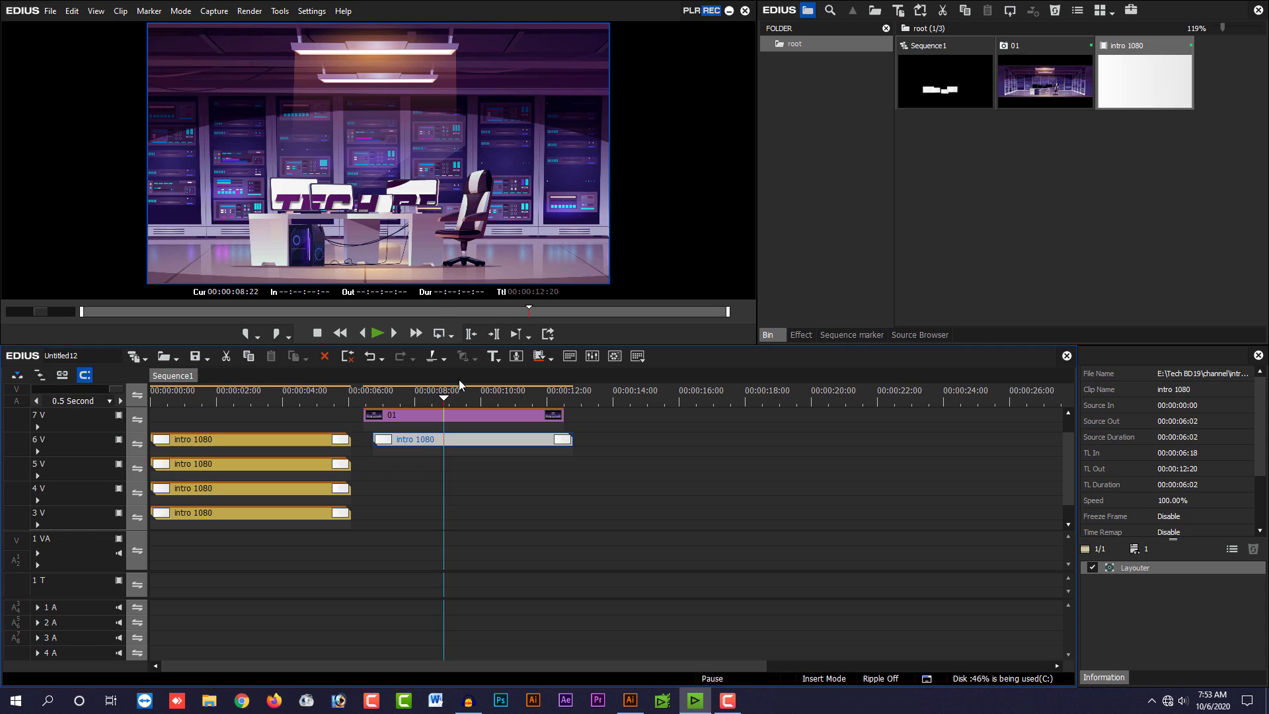
click(421, 401)
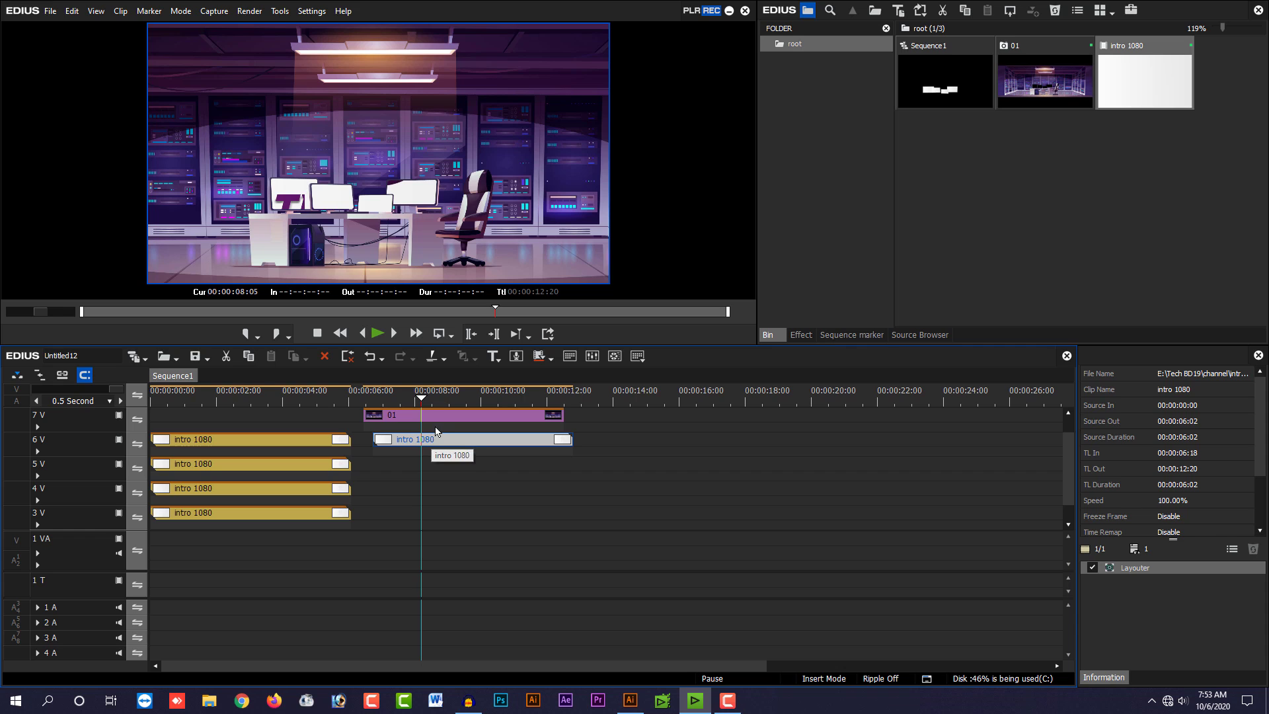
key(Delete)
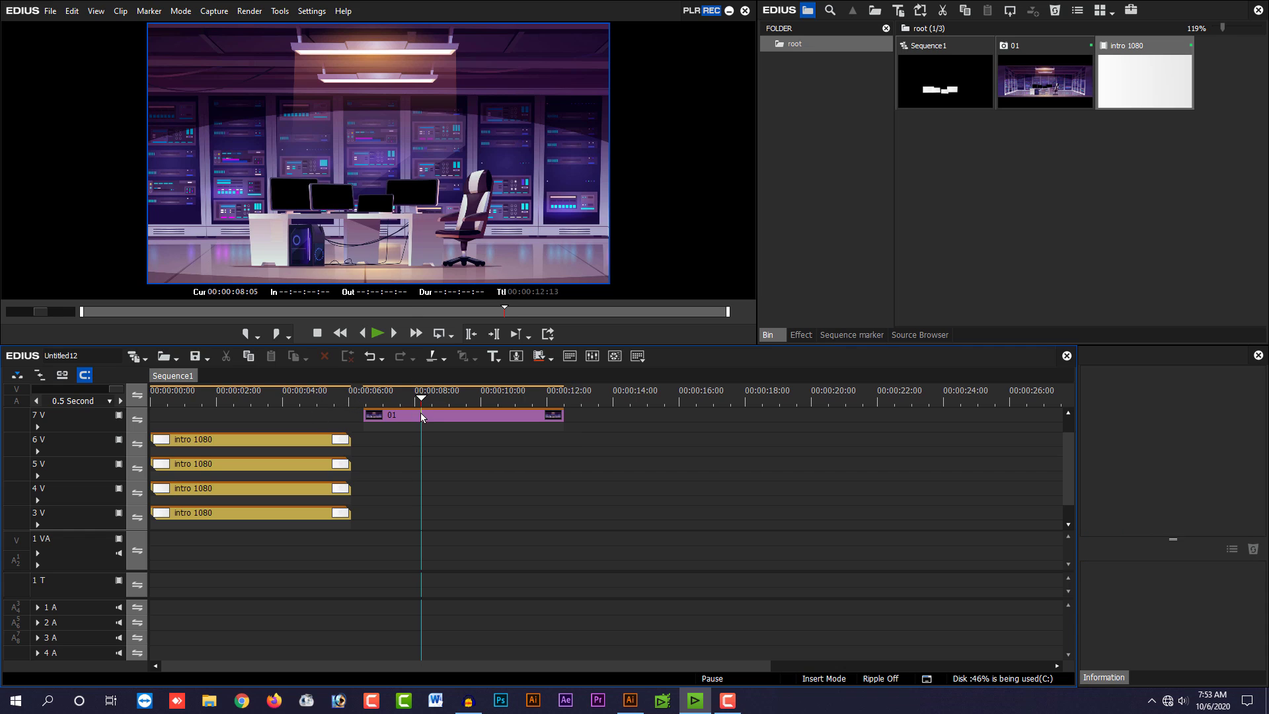
Step: Move clip 01 back to 00:00:00:00 on the 7 V track above the intro clips and enlarge the preview window
click(261, 400)
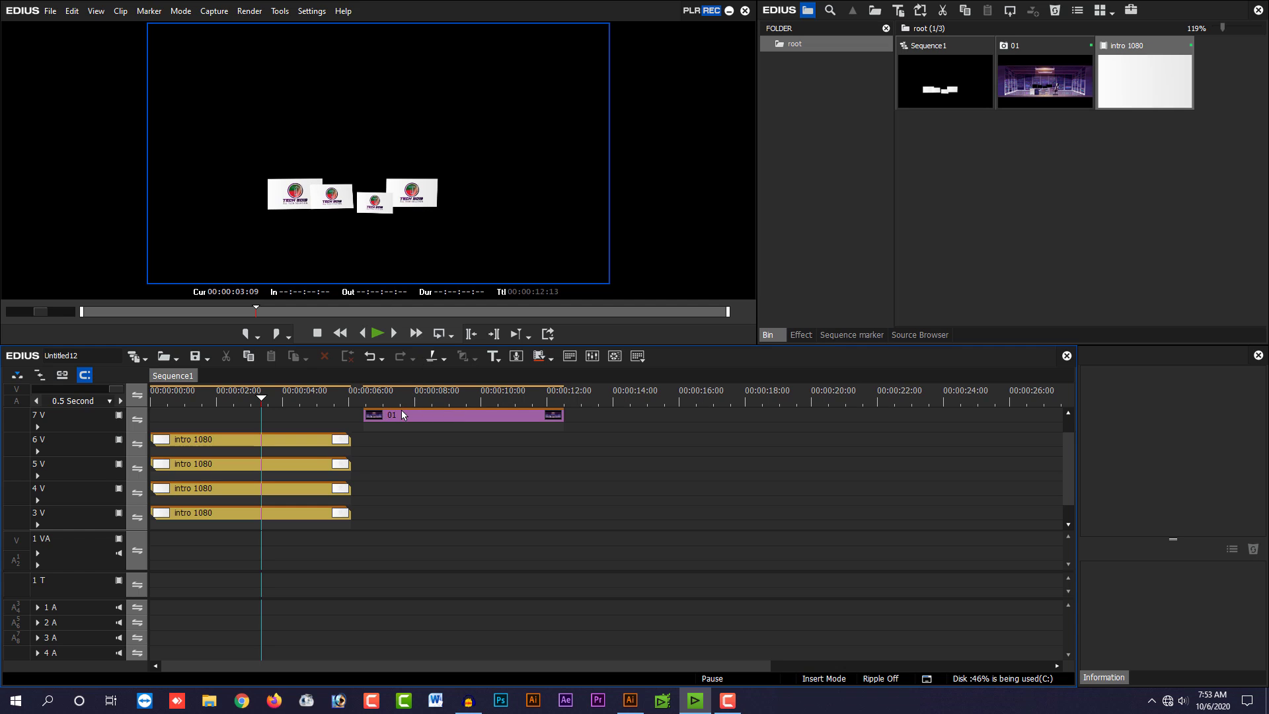
drag(401, 415, 191, 420)
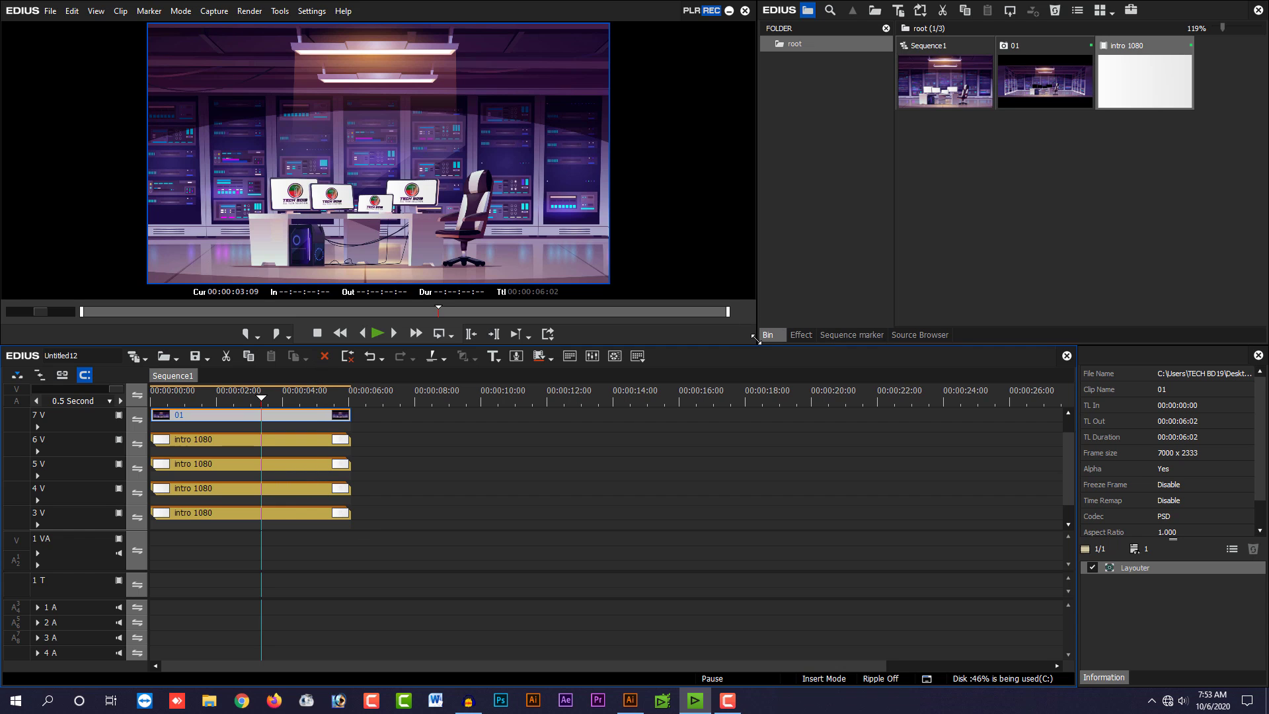
drag(757, 345, 830, 443)
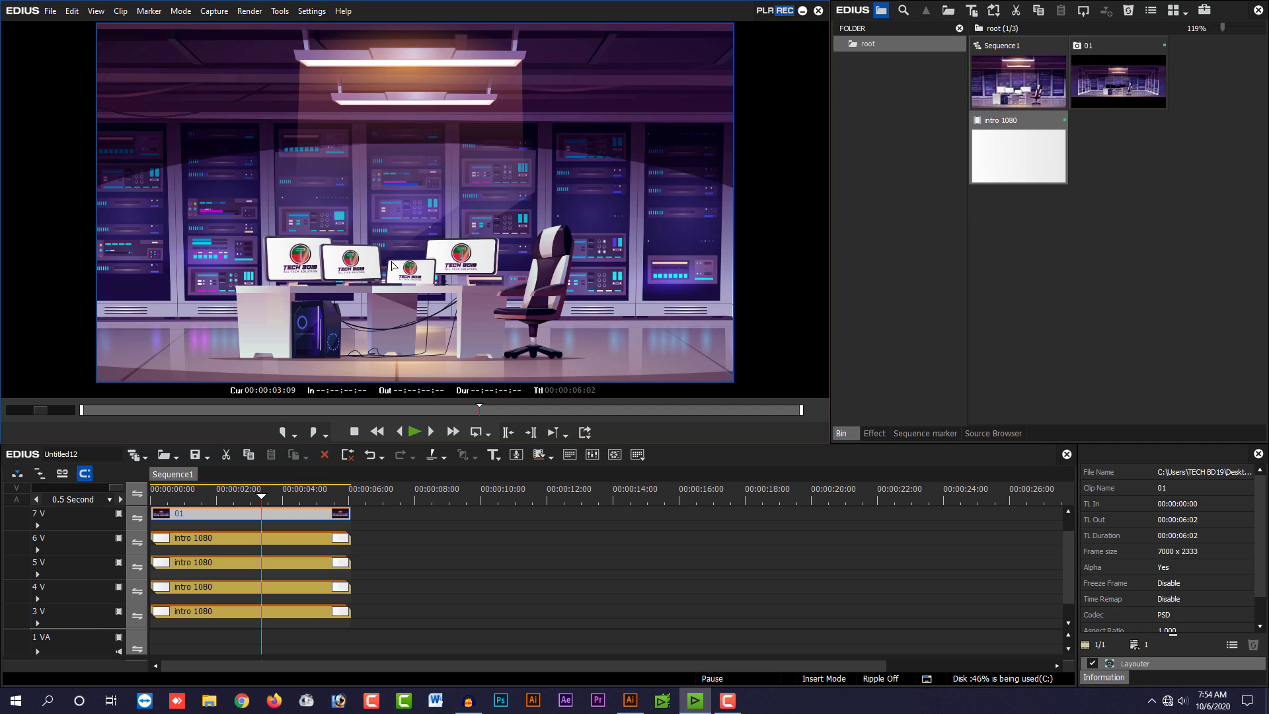
Step: Play the composite from about 00:00:01:08 to check the intro videos inside the four monitors
click(232, 585)
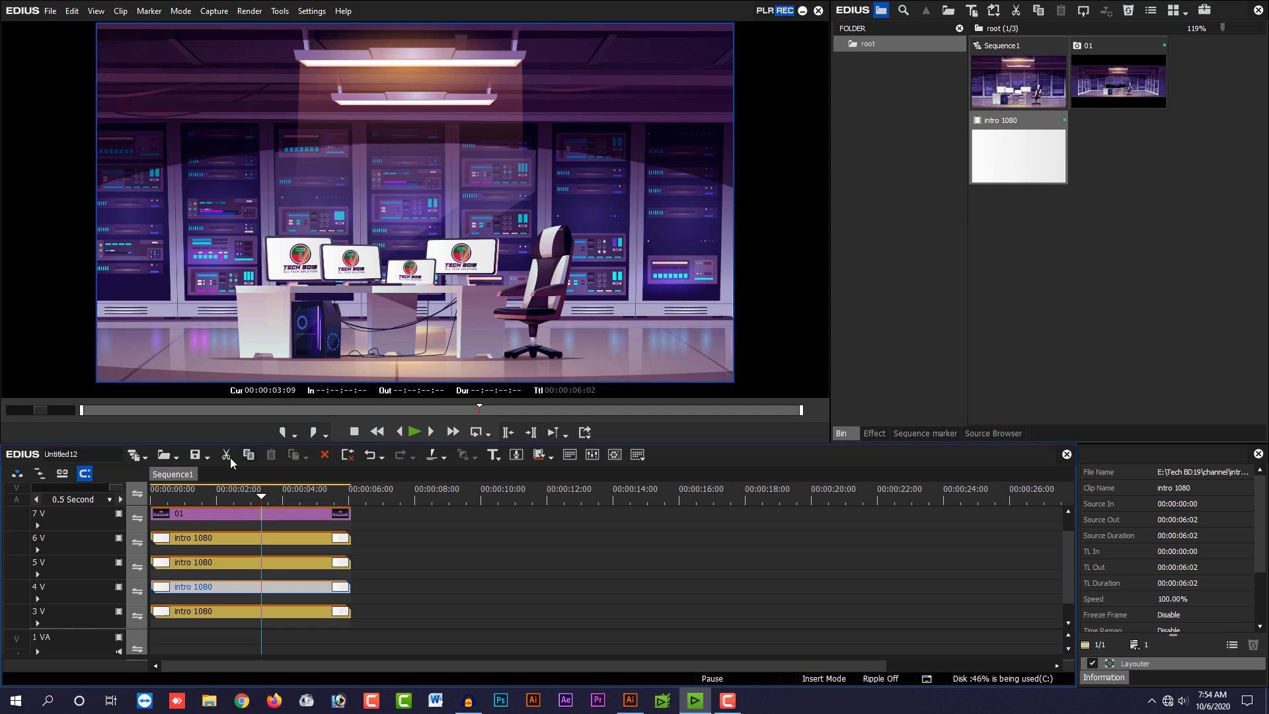
click(193, 495)
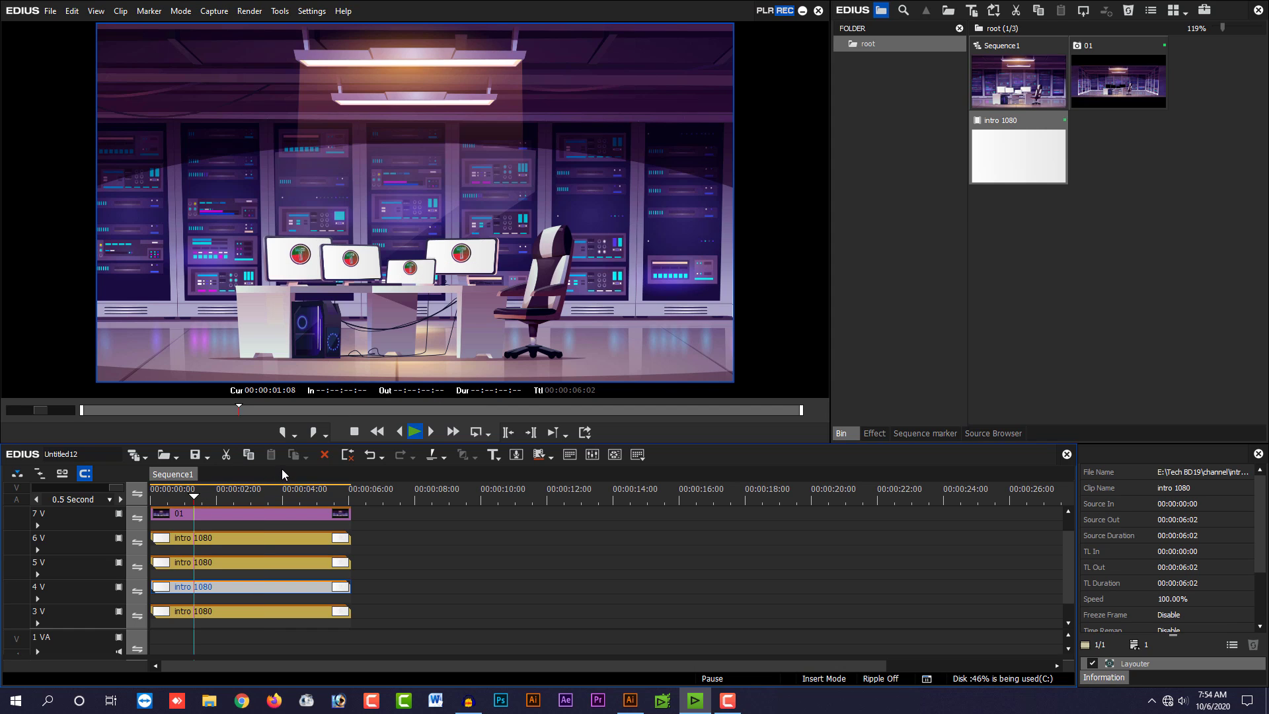
key(space)
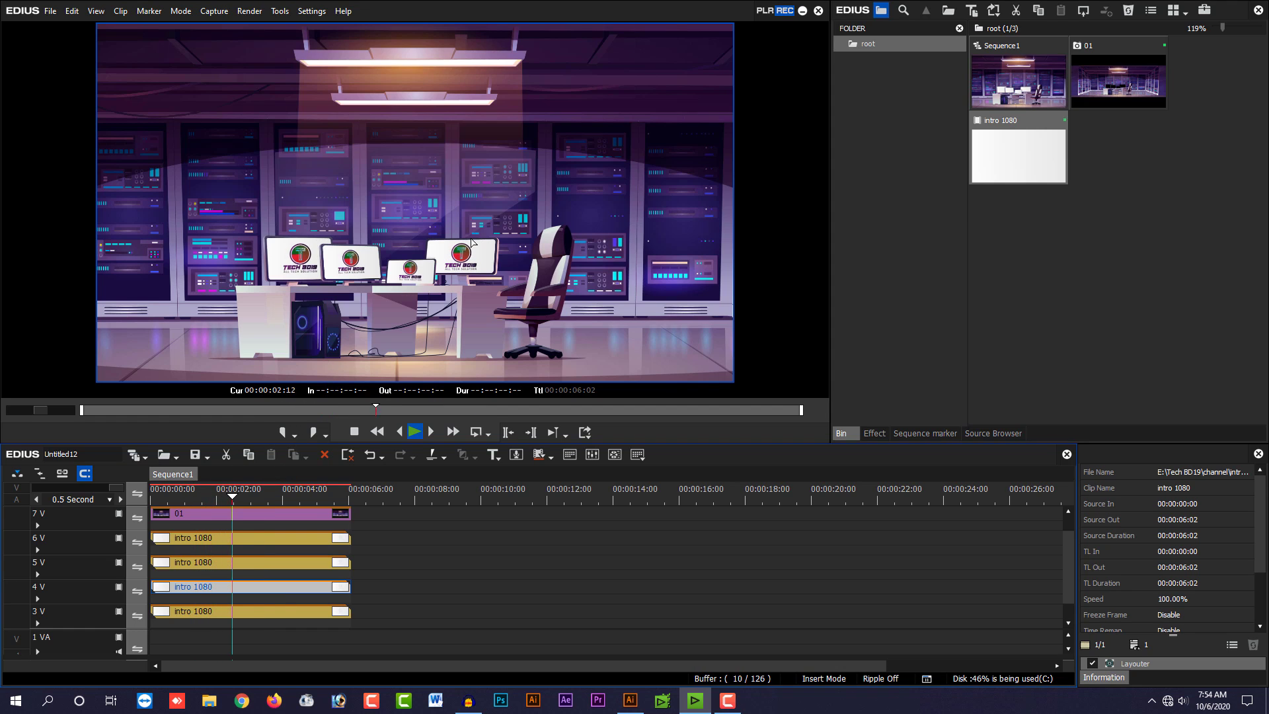
key(space)
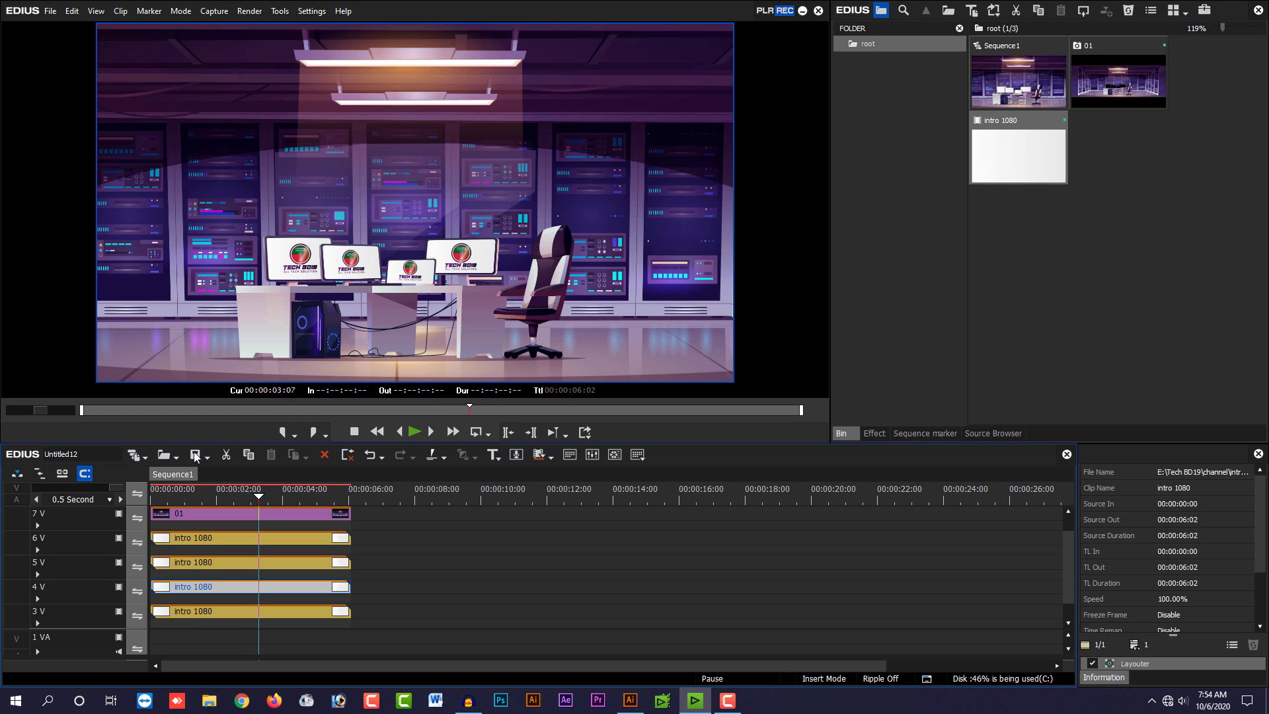
Step: Mark the export range on the timeline with the In point at 00:00:00:00 and the Out point at 00:00:06:02
drag(231, 496, 151, 494)
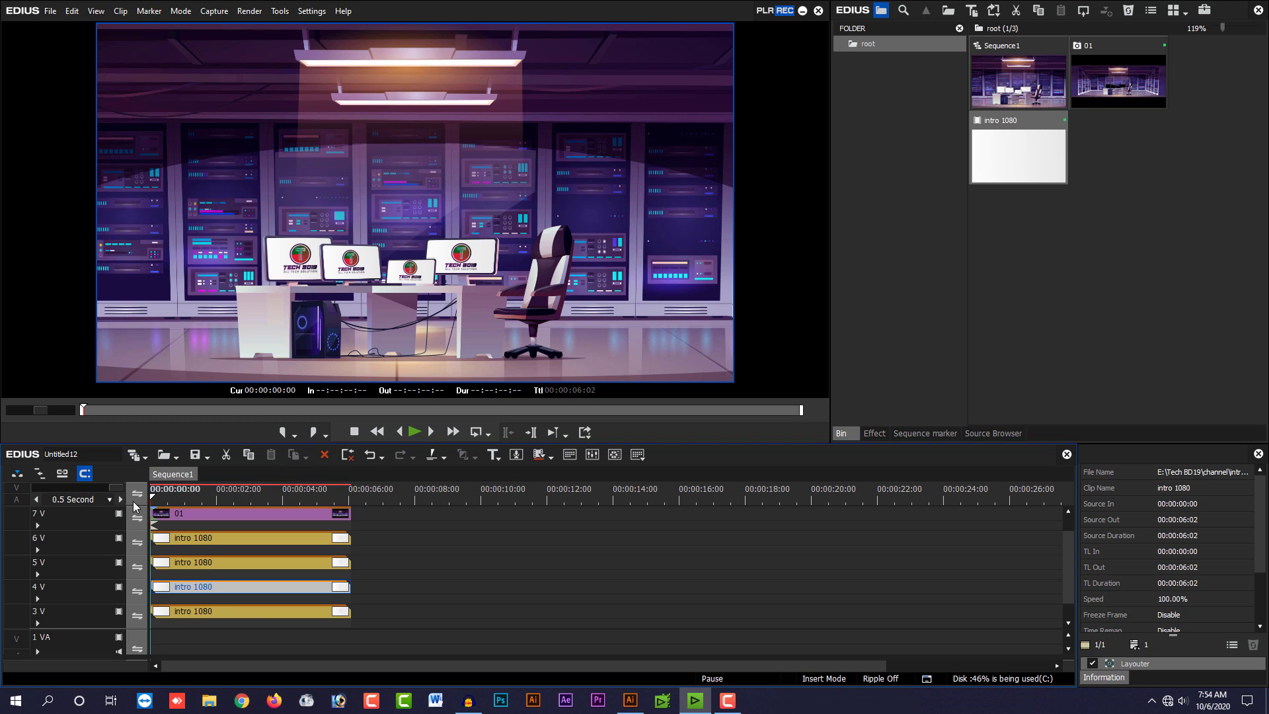
key(i)
drag(308, 495, 352, 496)
click(311, 431)
click(281, 494)
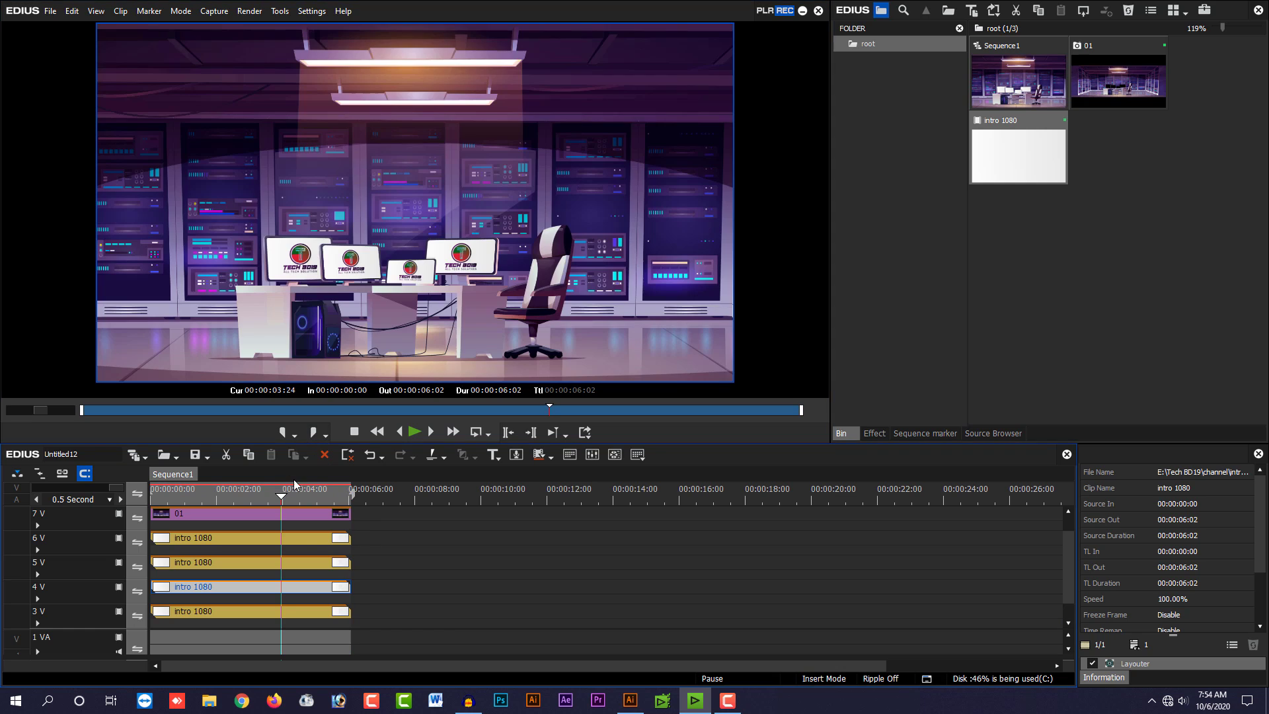
Step: Export the range between In and Out with the 1920 mp4 H.264/AVC preset as "screen" into the BACKGROUND folder on the Desktop
key(F11)
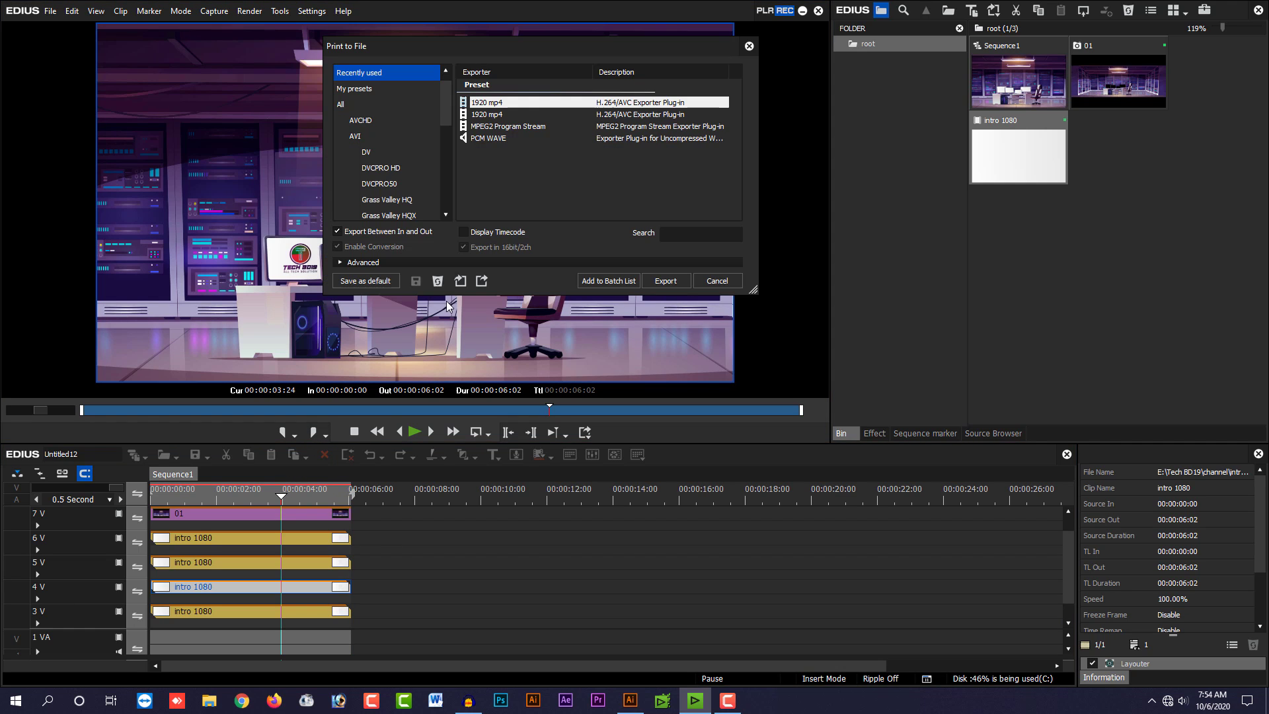
double_click(514, 106)
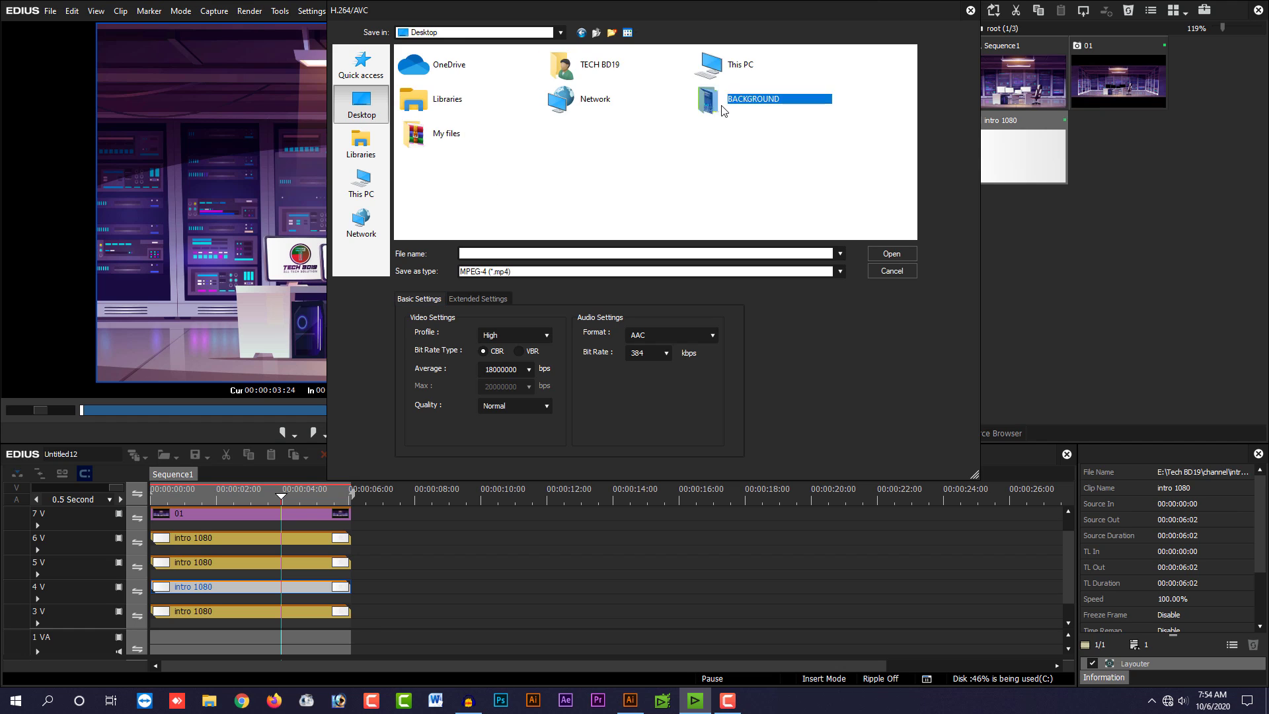
double_click(708, 99)
click(480, 252)
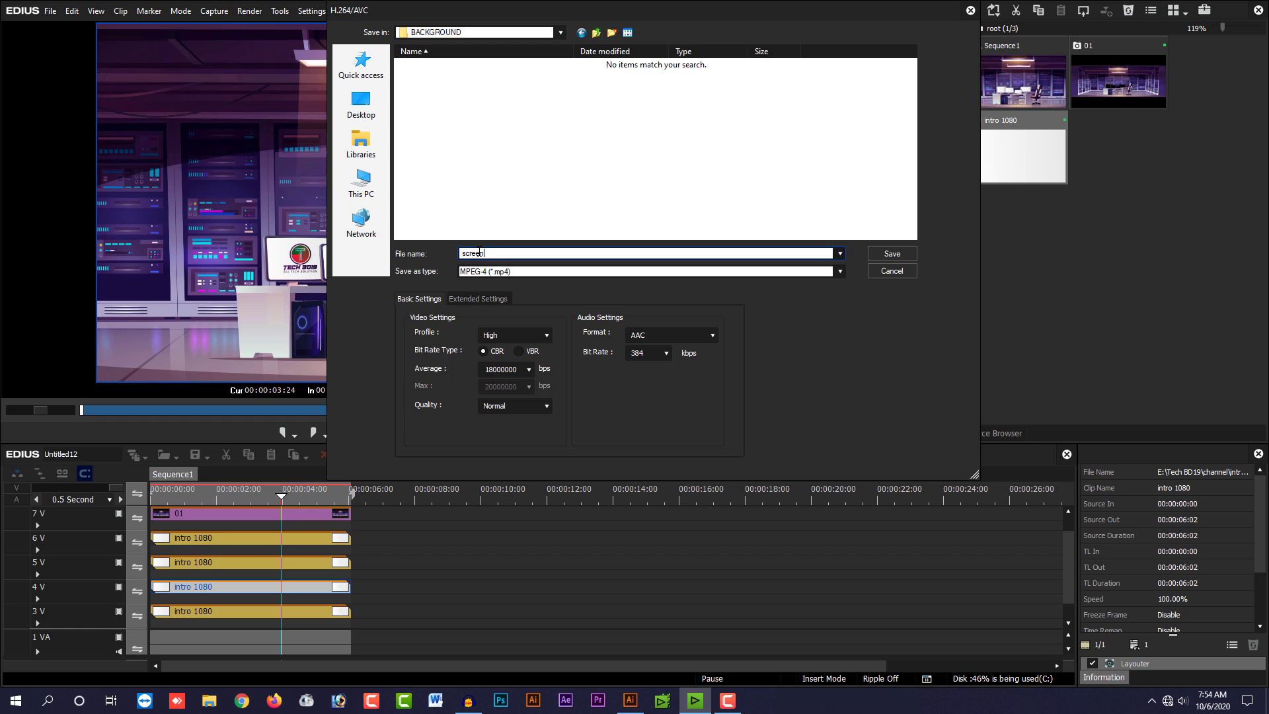
text(screen)
key(Return)
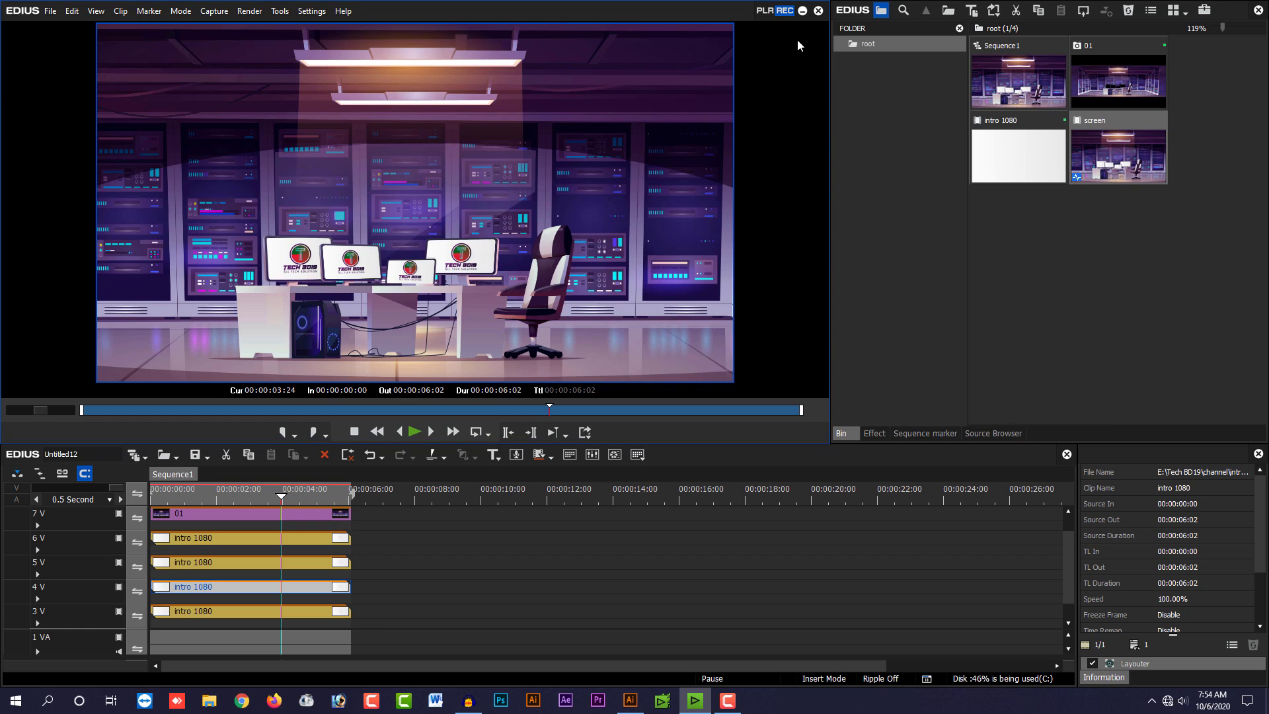
Step: Open the exported screen clip from the bin and play it to check the rendered result
double_click(1116, 159)
key(space)
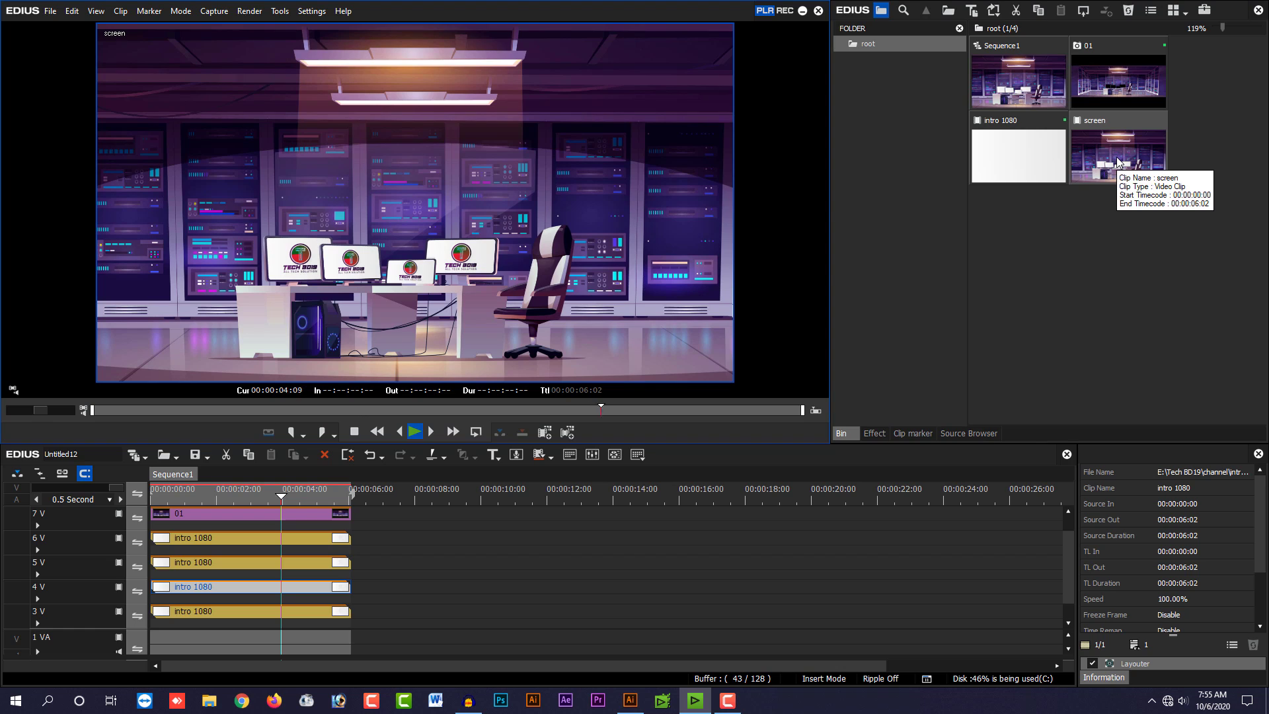
key(space)
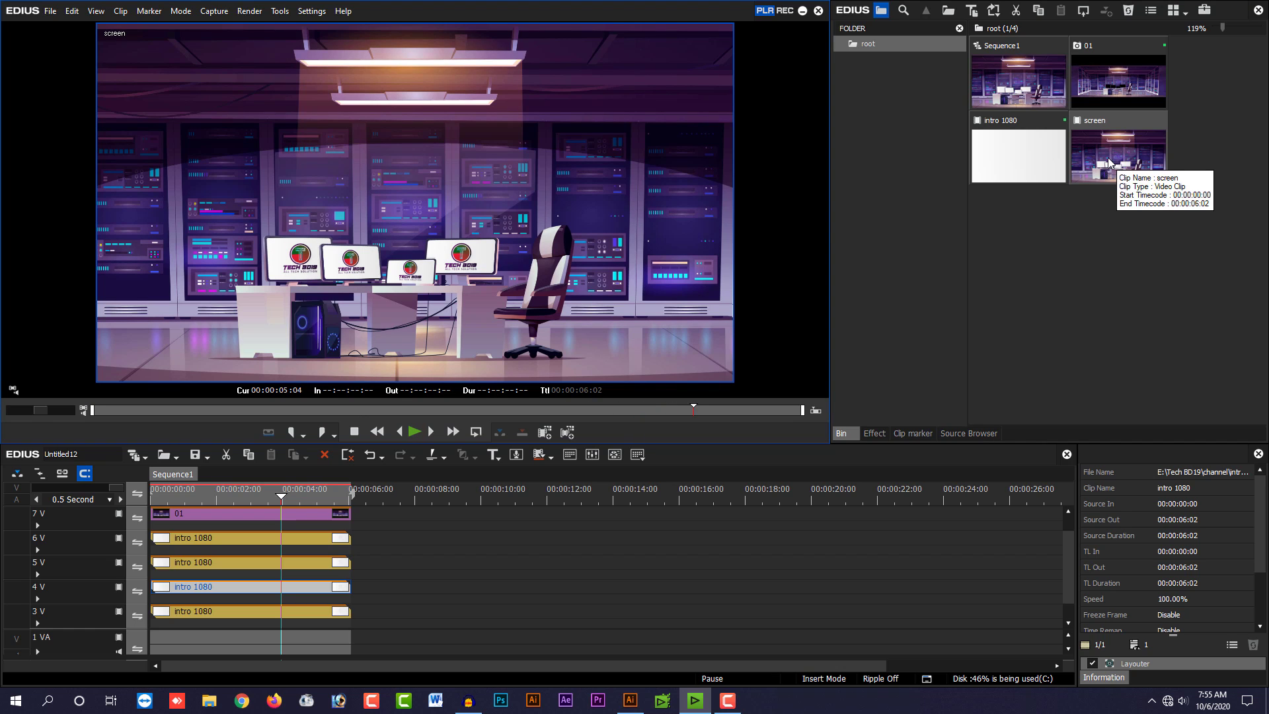